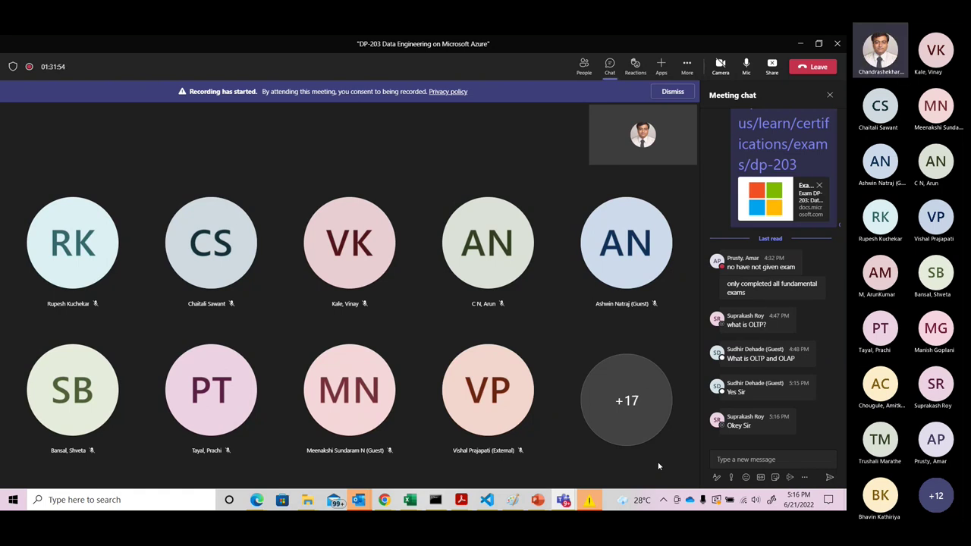
Step: Switch to the Azure portal in Chrome and look over the full All services list and the Home page
key("alt+Tab")
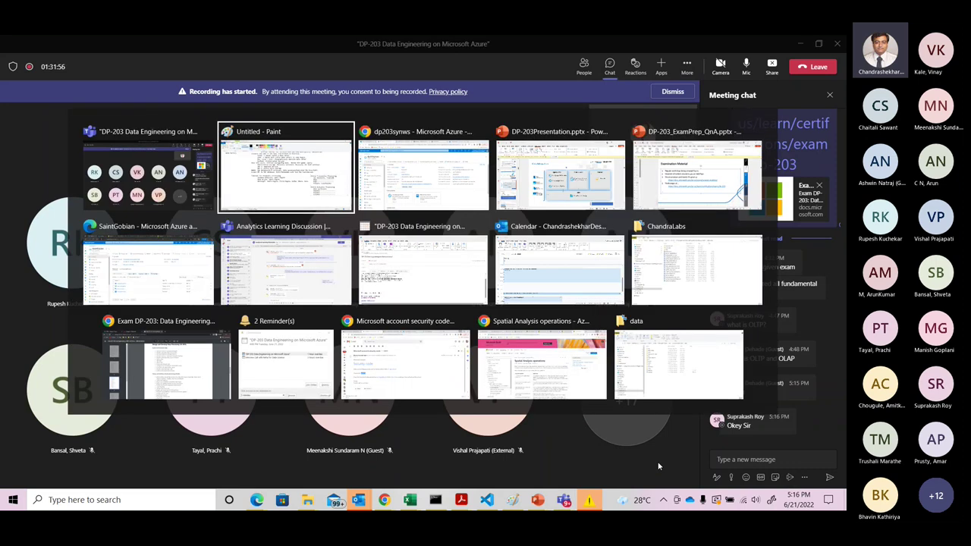
key("Tab")
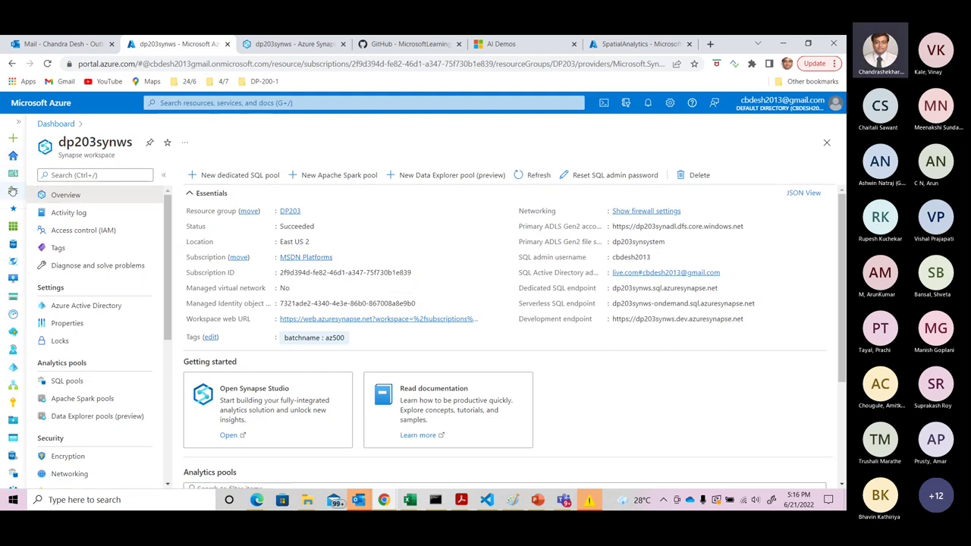
left_click(13, 193)
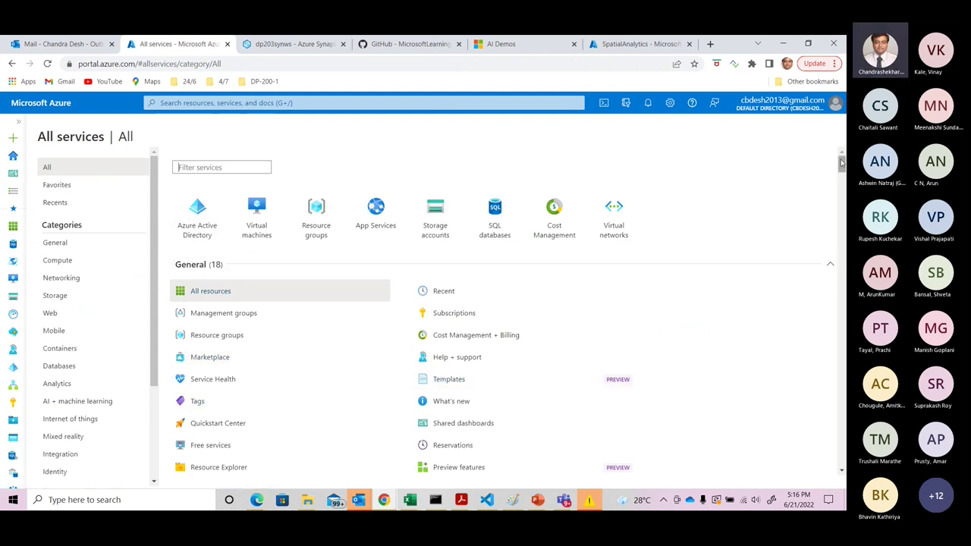
mouse_move(840, 163)
left_mouse_down()
mouse_move(841, 205)
mouse_move(841, 155)
left_mouse_up()
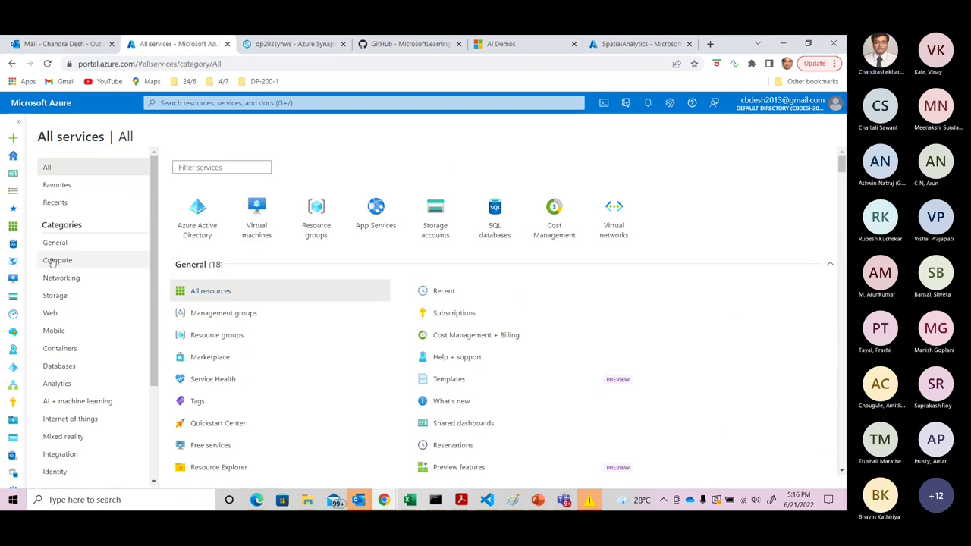
left_click(53, 169)
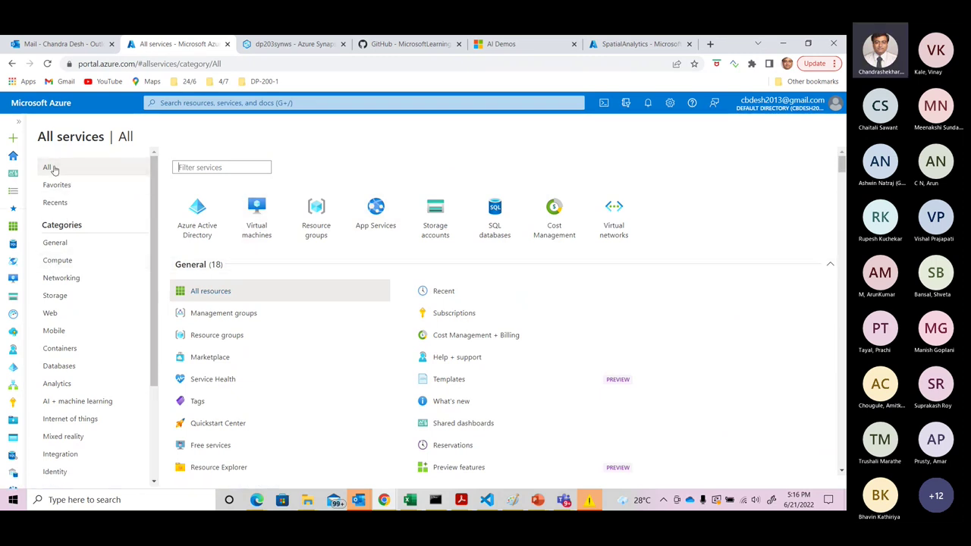
left_click(13, 157)
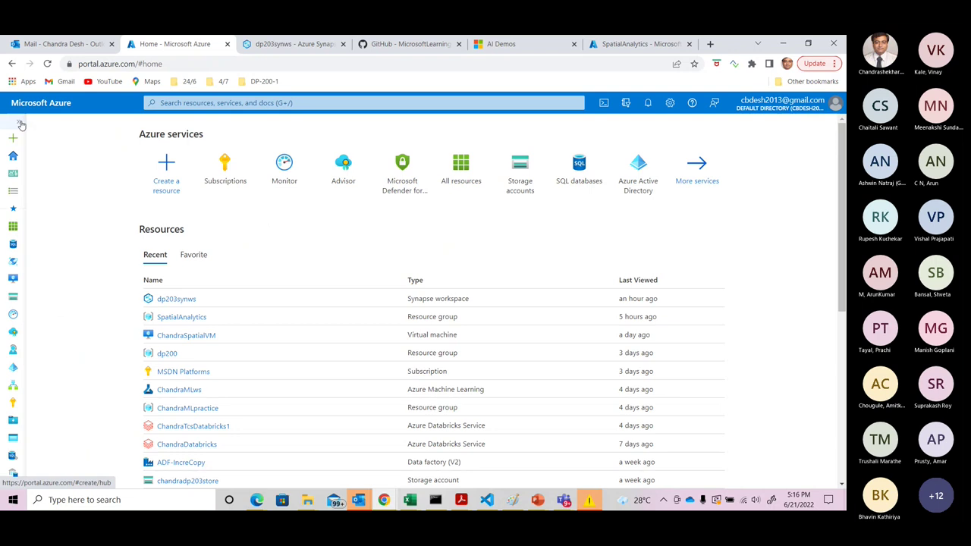
Step: Expand the portal menu and open the creation form for Azure Synapse Analytics from the Analytics category of Create a resource
left_click(23, 120)
left_click(36, 141)
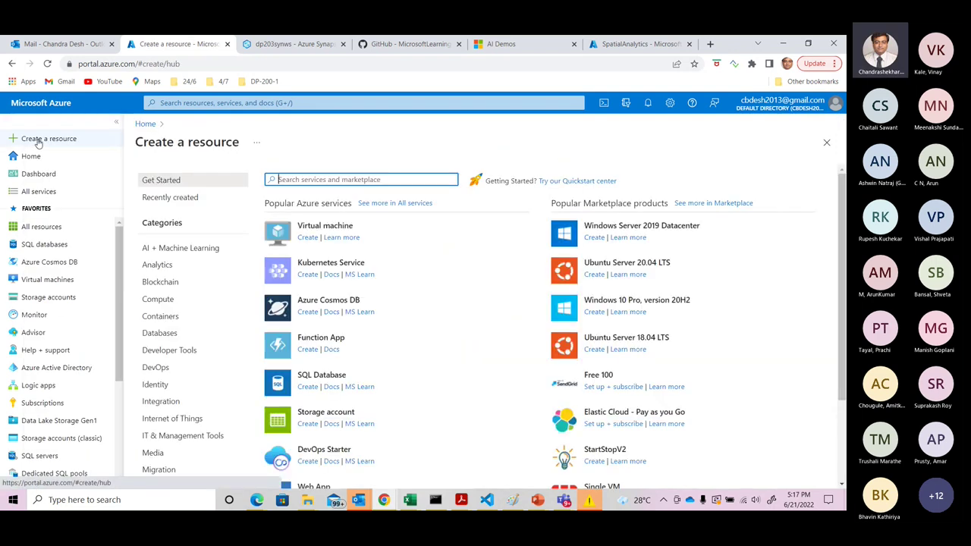
left_click(165, 271)
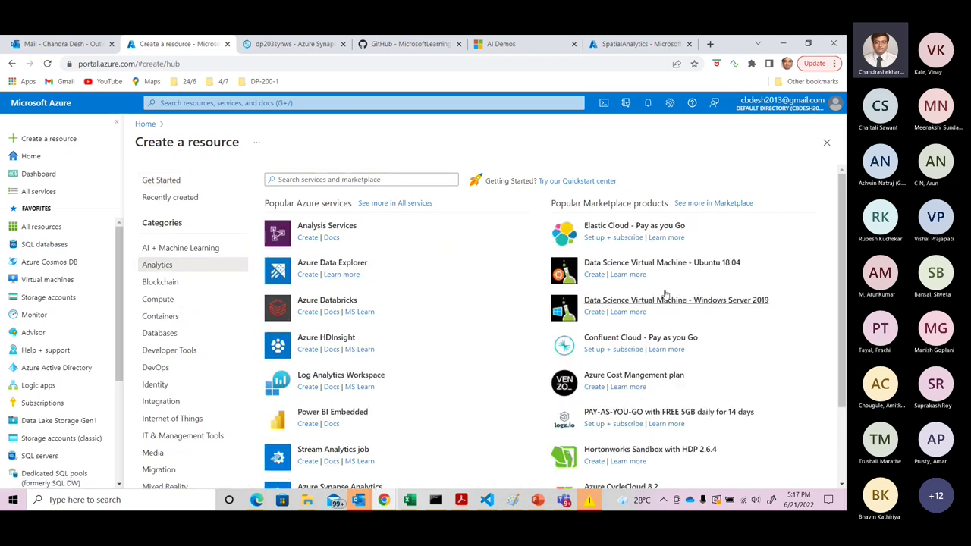
left_click_drag(842, 238, 845, 293)
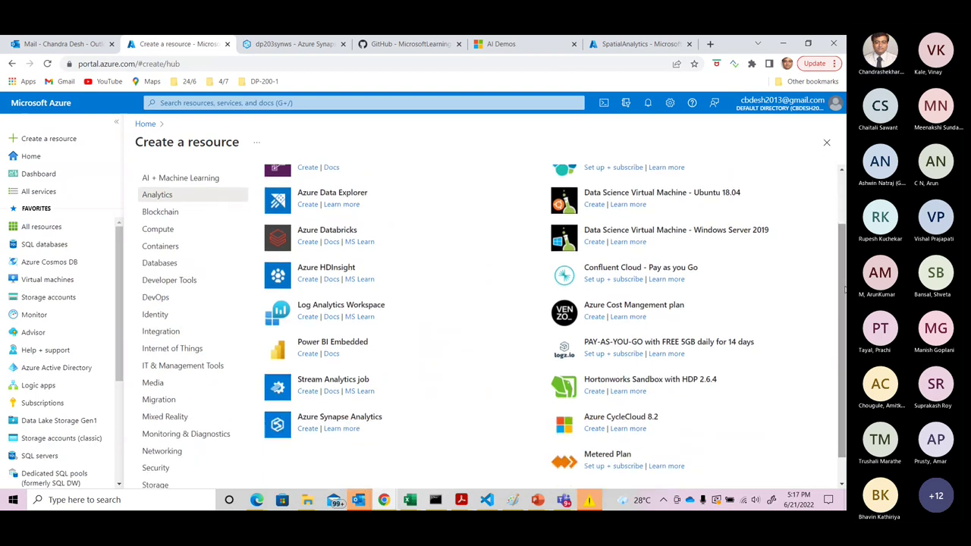
left_click(339, 417)
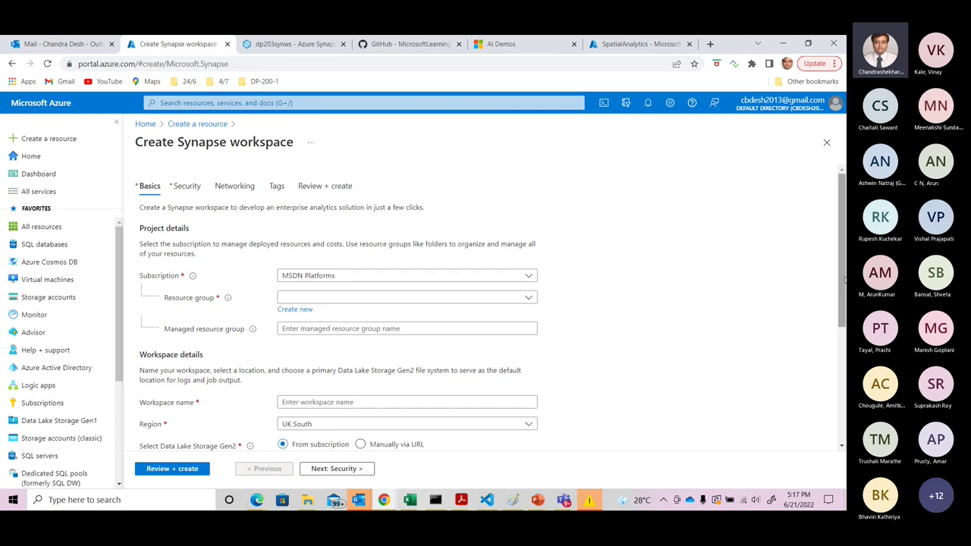
Step: Examine the project, workspace and Data Lake Storage Gen2 fields of the Synapse workspace form, and leave it without creating anything
scroll(842, 282, "down", 1)
left_click_drag(843, 282, 845, 353)
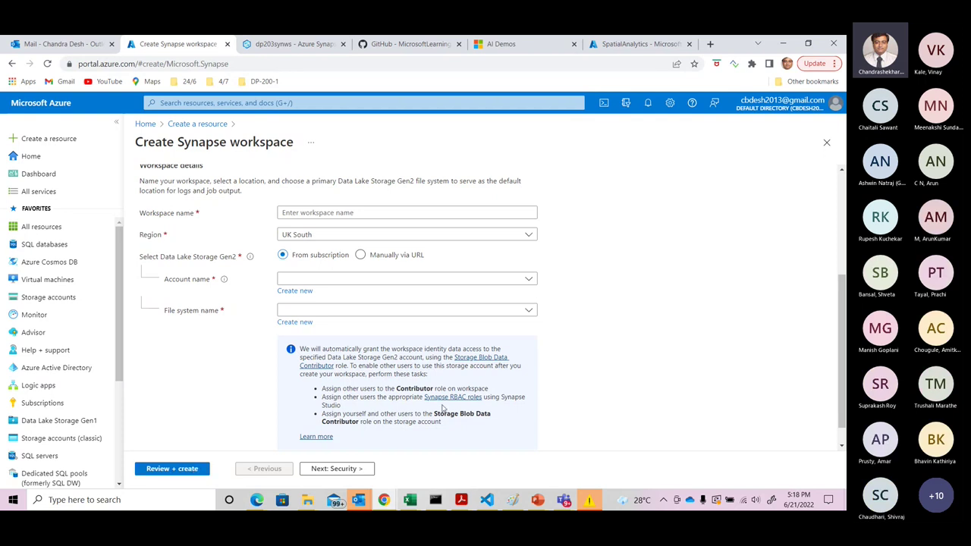
scroll(842, 311, "up", 5)
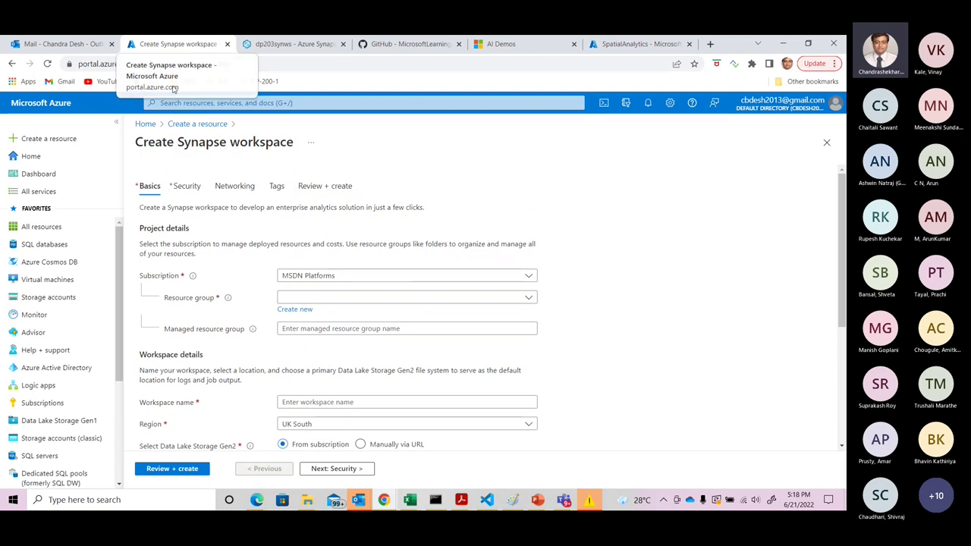
left_click(147, 125)
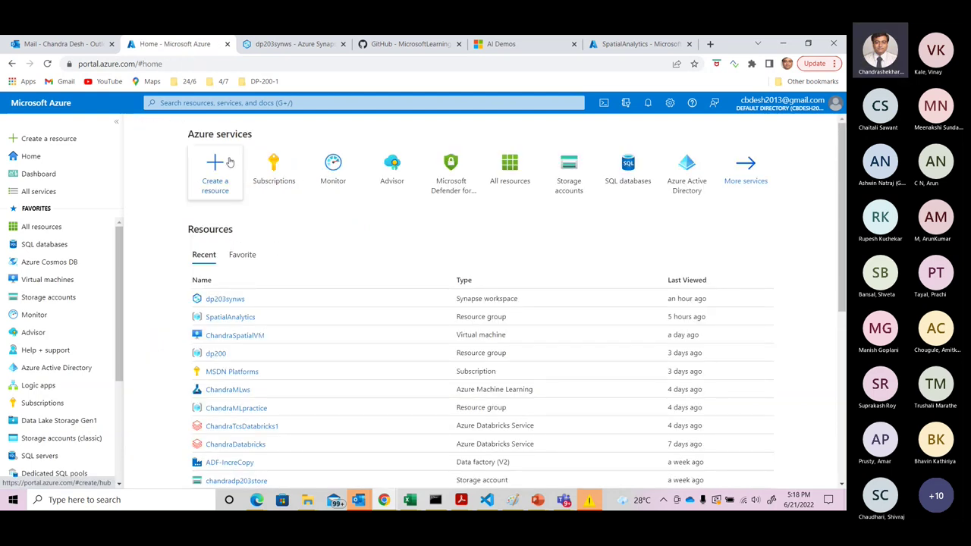
Step: Open the dp203synws workspace from the dashboard and launch its Synapse Studio
left_click(36, 173)
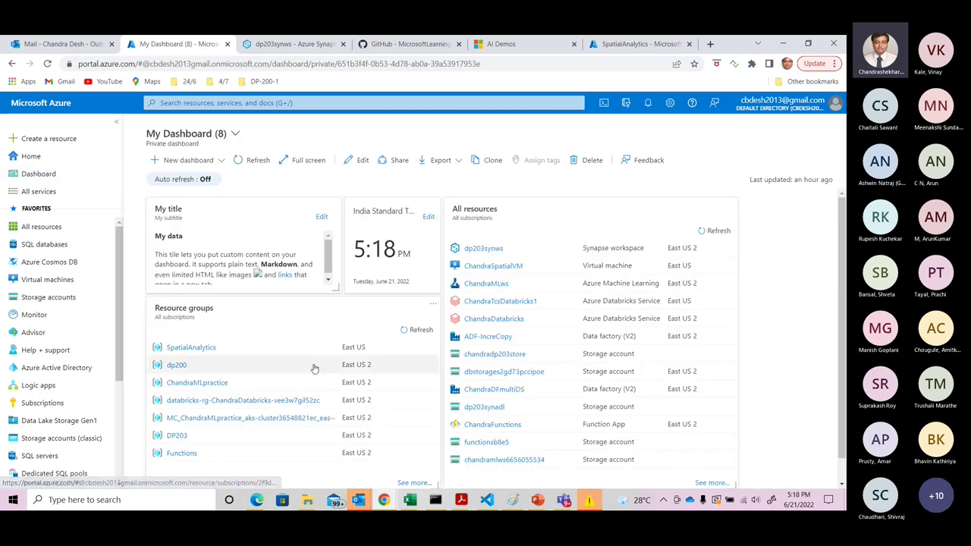
left_click(506, 248)
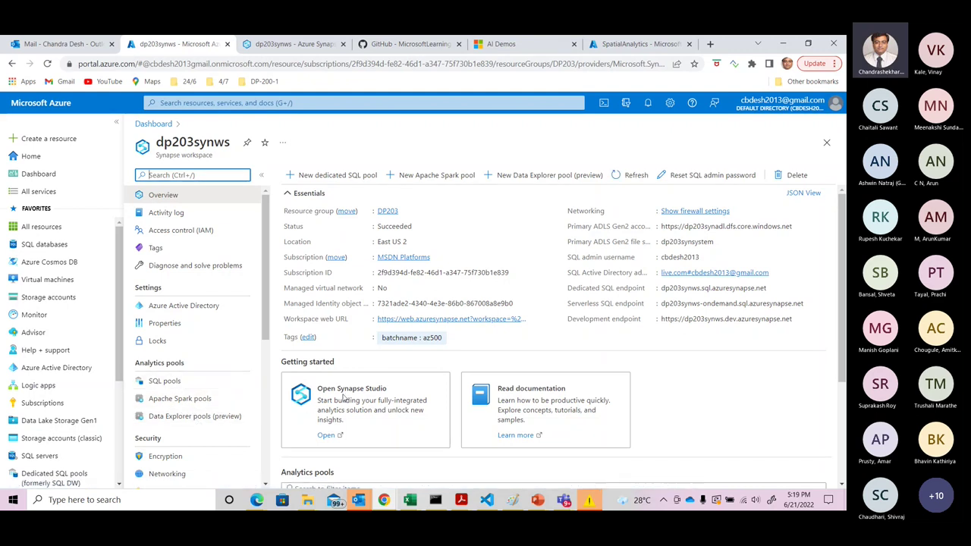
left_click(327, 436)
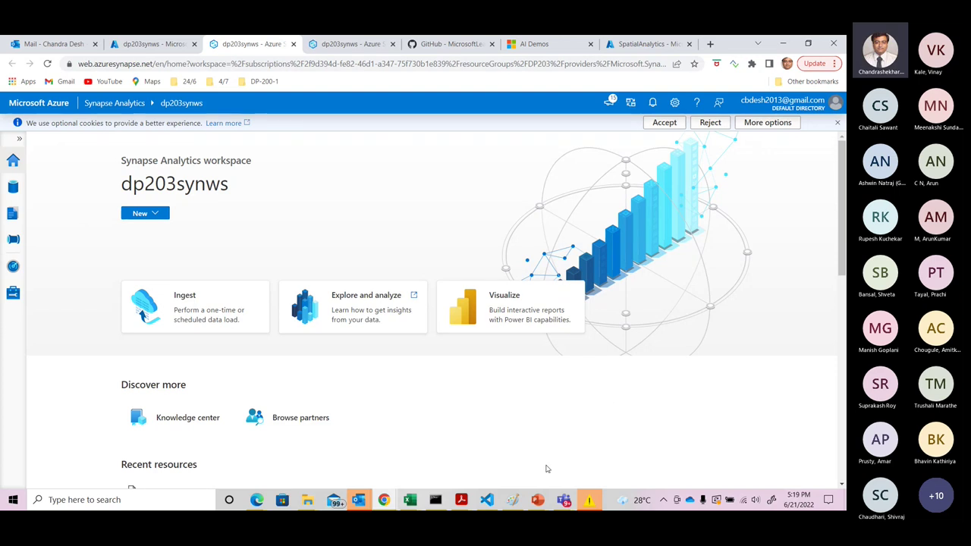
Step: Switch to the Microsoft Teams meeting and check the participants' replies in the meeting chat
mouse_move(565, 504)
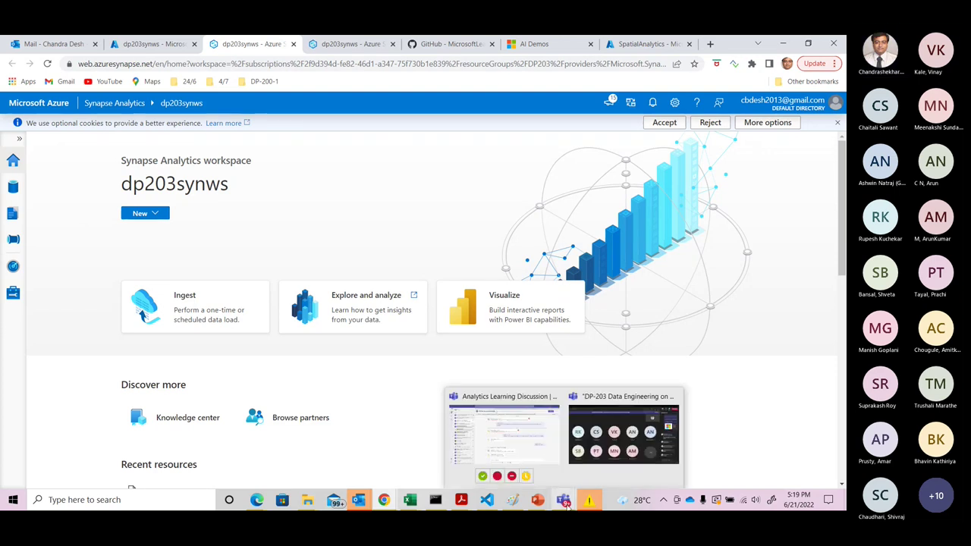
left_click(614, 400)
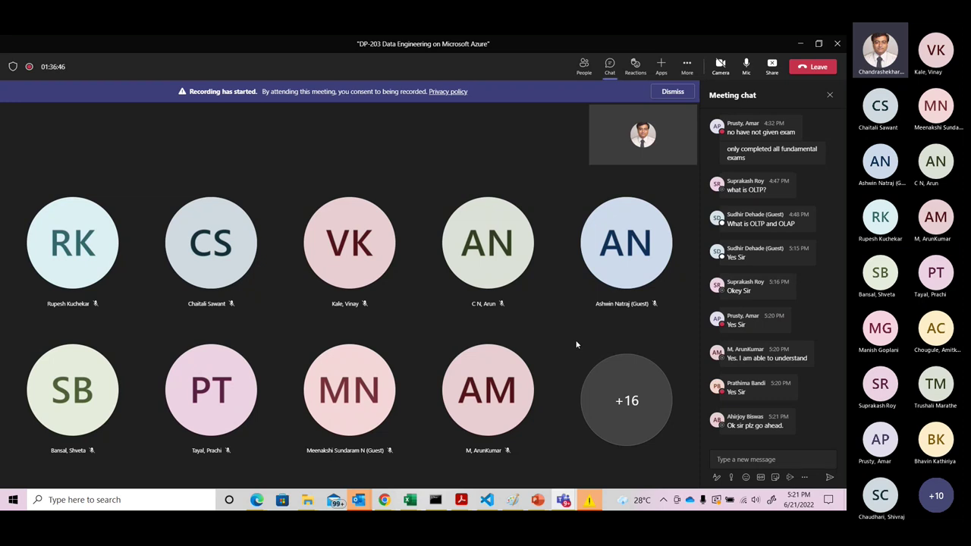
Step: Switch back to Synapse Studio in Chrome, expand its navigation and open the SQL pools management page
key("alt+Tab")
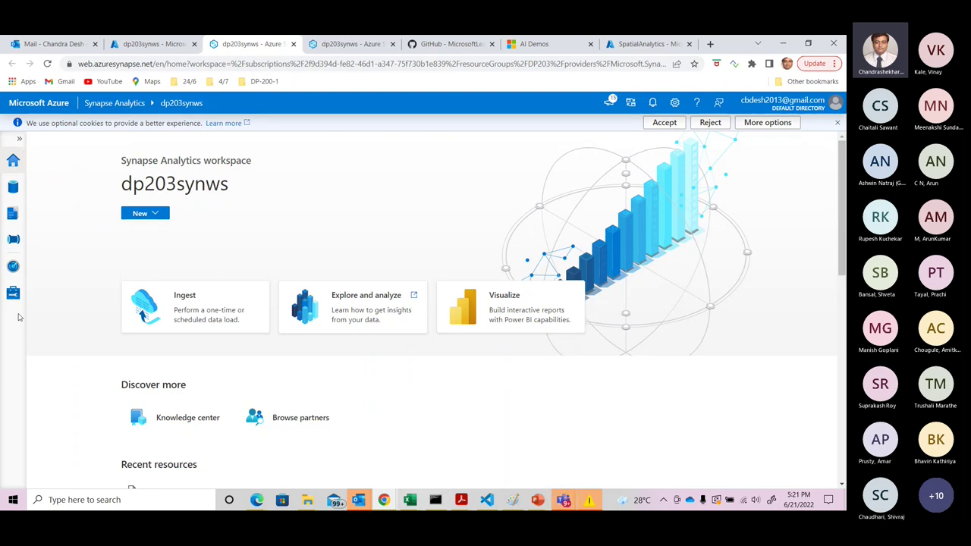
left_click(19, 138)
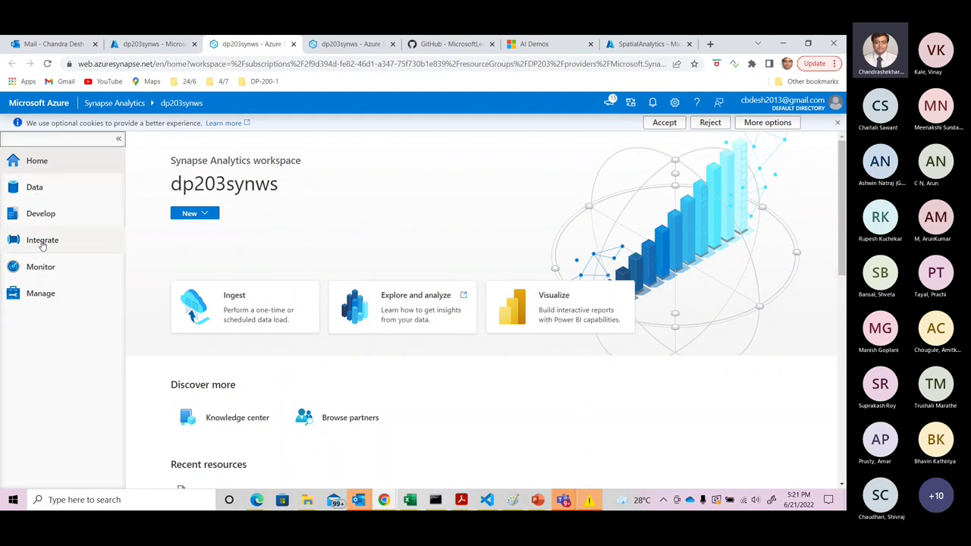
left_click(39, 303)
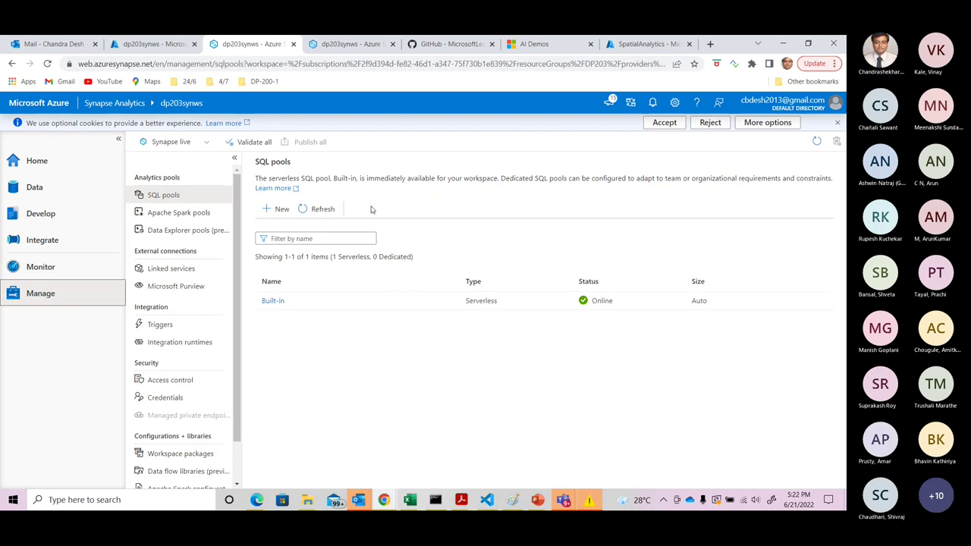
Step: Start a new dedicated SQL pool at performance level DW100c, view its additional settings, and discard the changes
left_click(280, 212)
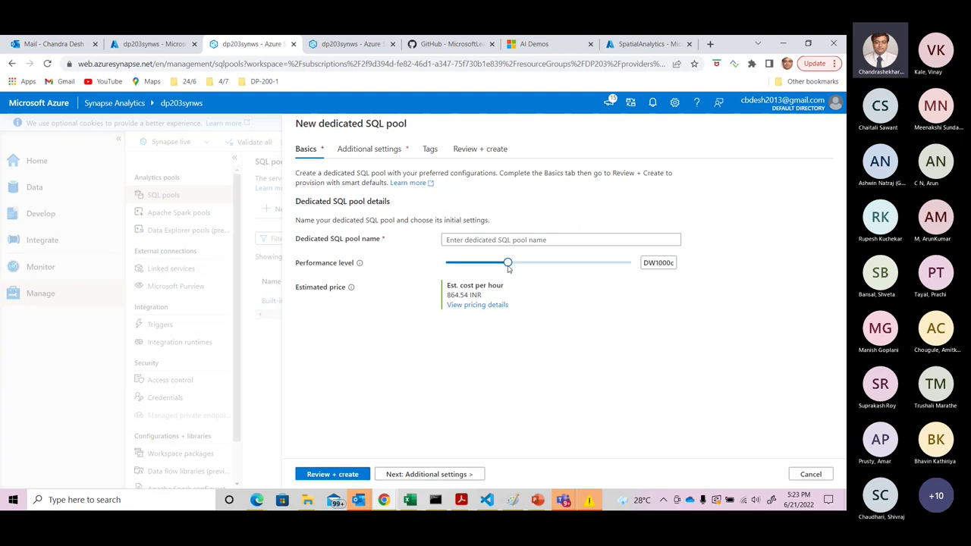
left_click_drag(508, 269, 447, 268)
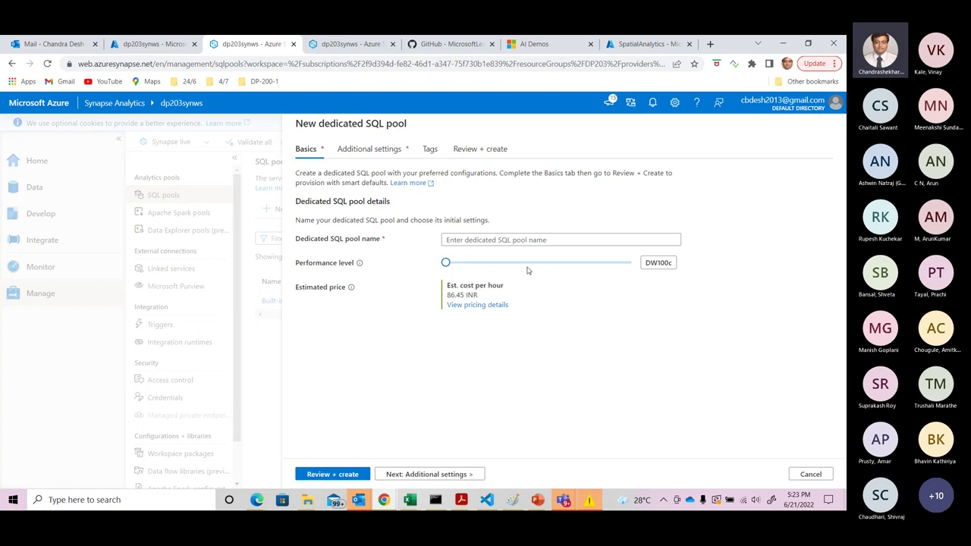
left_click(448, 239)
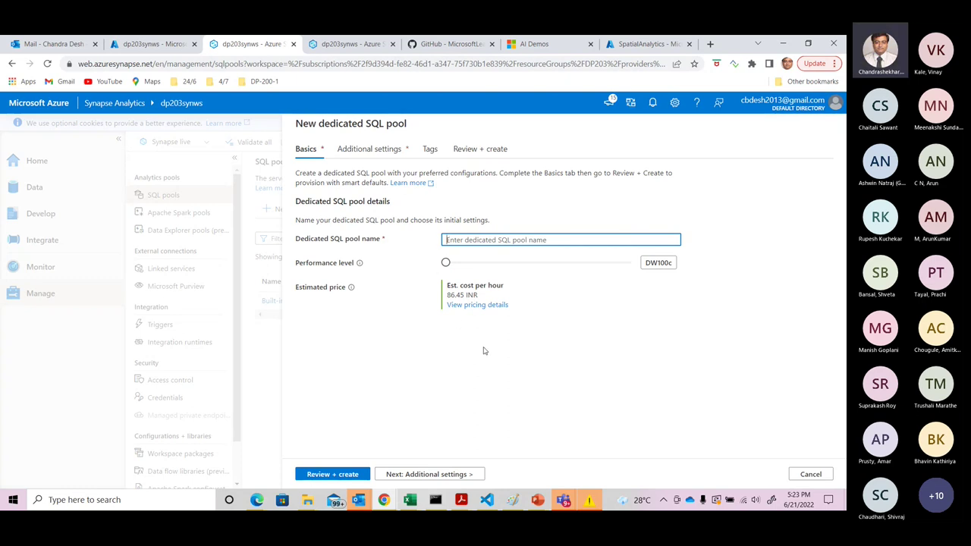
left_click(370, 155)
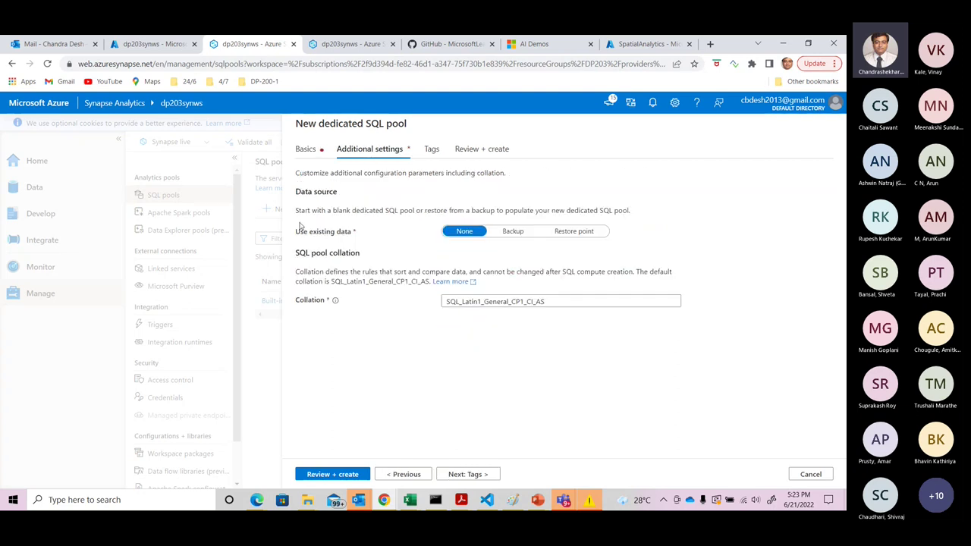
left_click(305, 150)
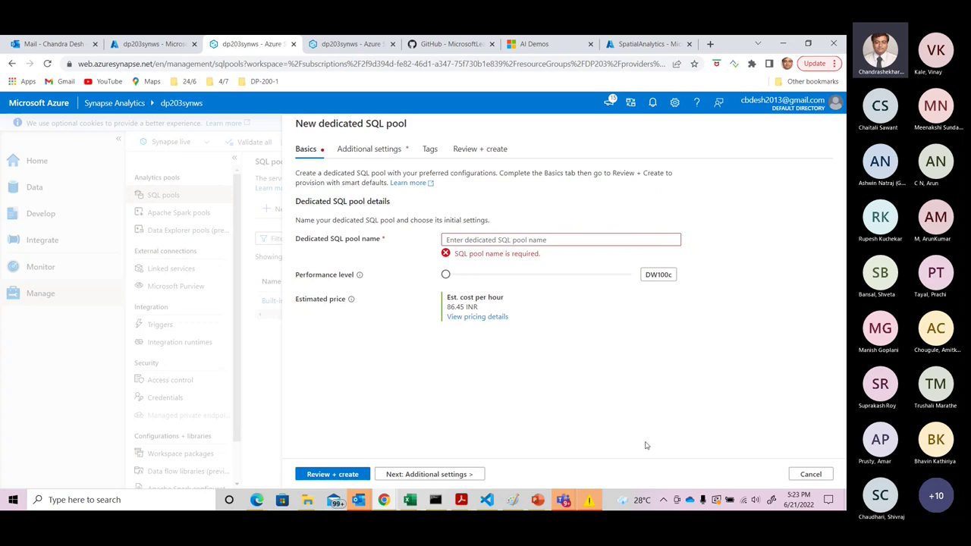
left_click(810, 474)
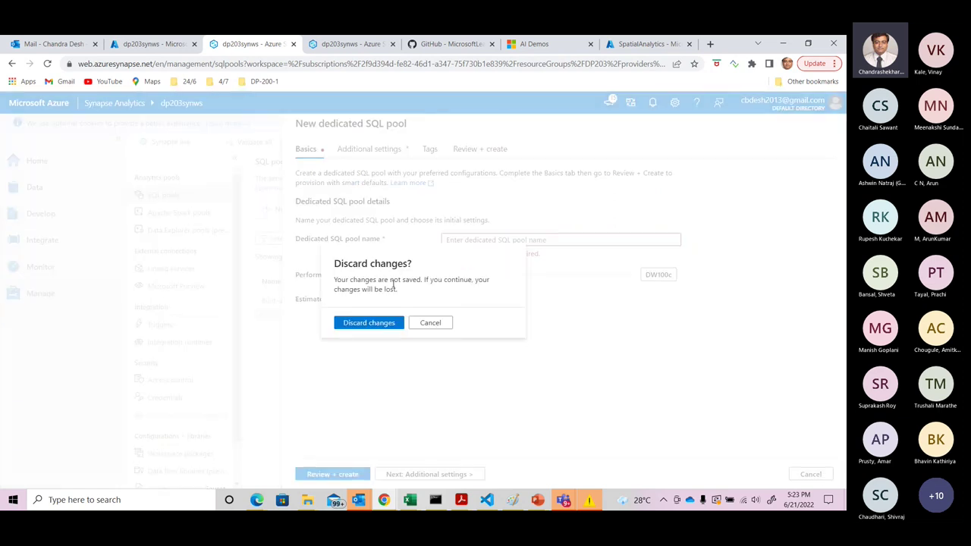
left_click(369, 322)
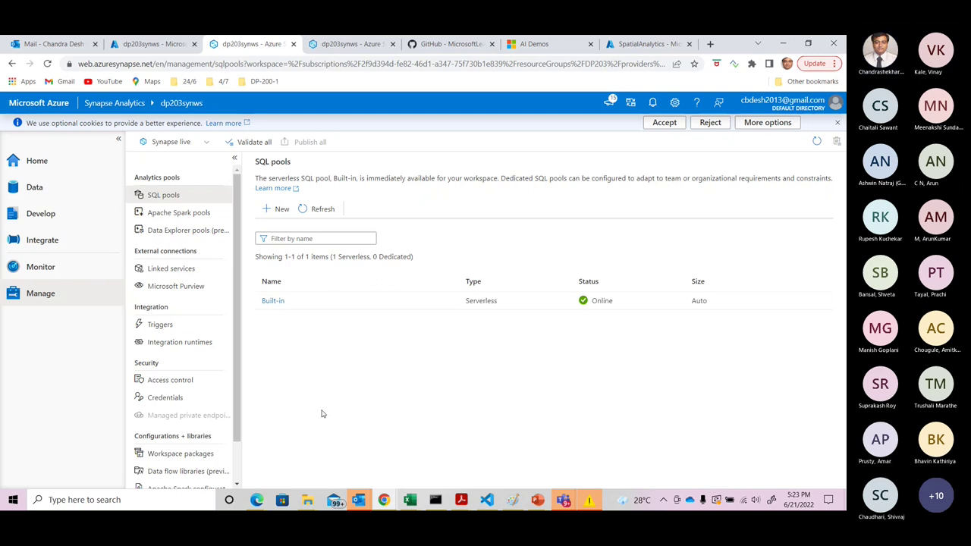
Step: Review the management pages for Apache Spark pools, linked services, triggers, integration runtimes and access control, including the remaining management options
left_click(179, 216)
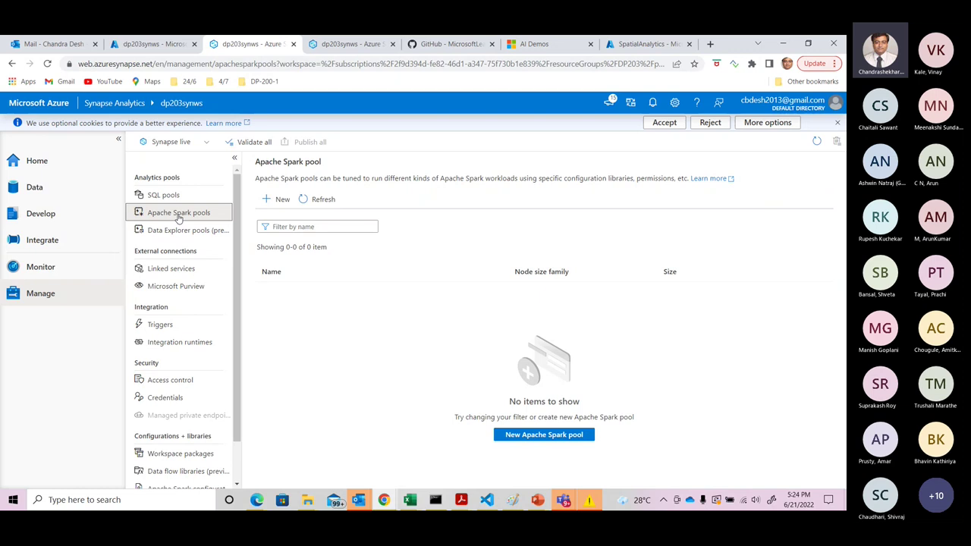
left_click(180, 273)
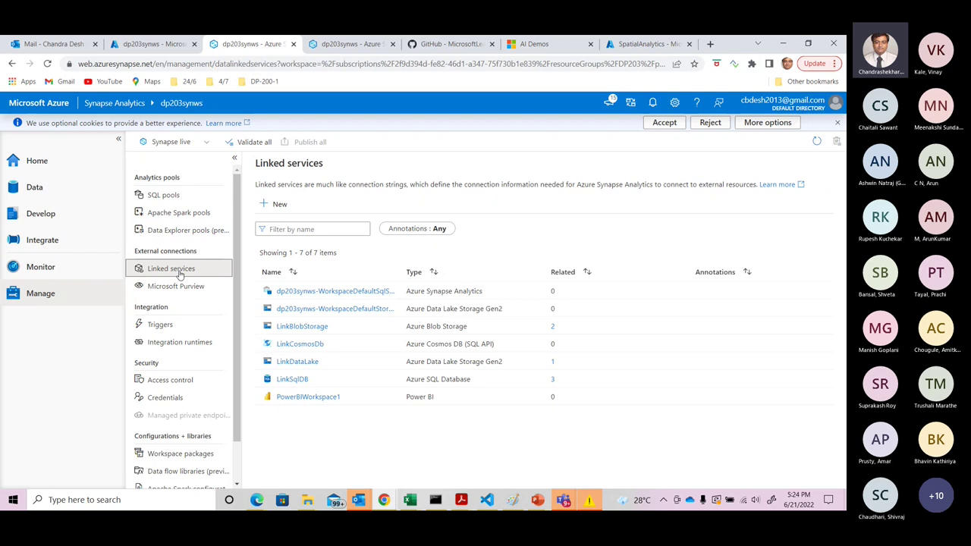
left_click(159, 327)
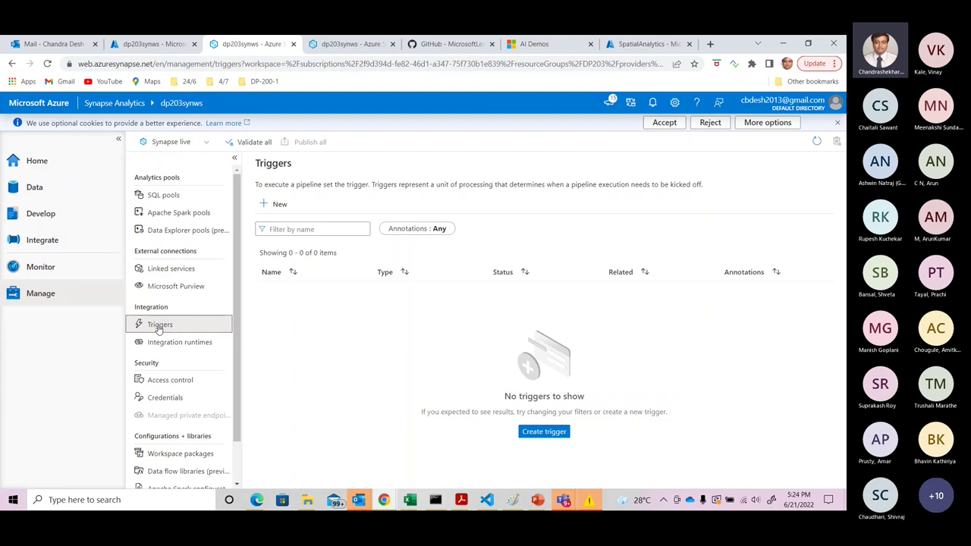
left_click(159, 345)
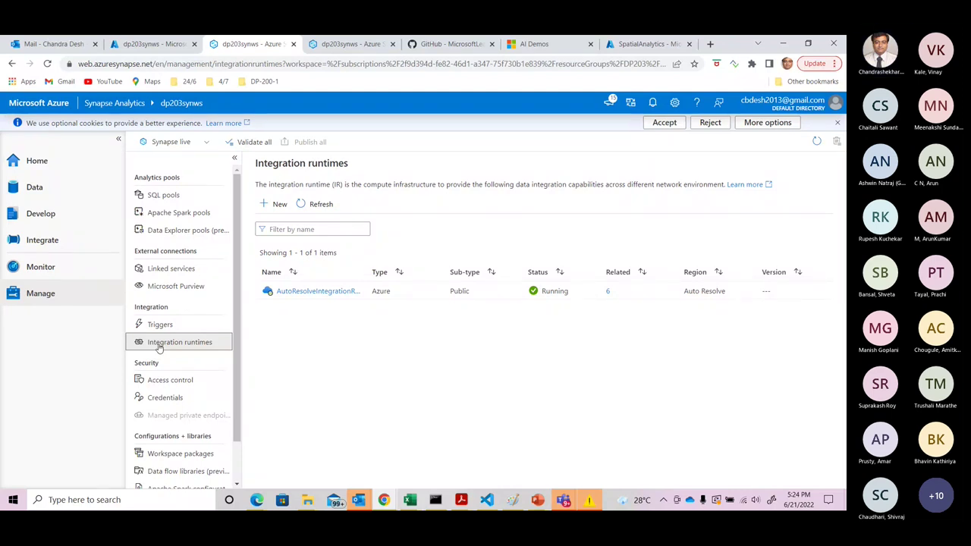
left_click(159, 384)
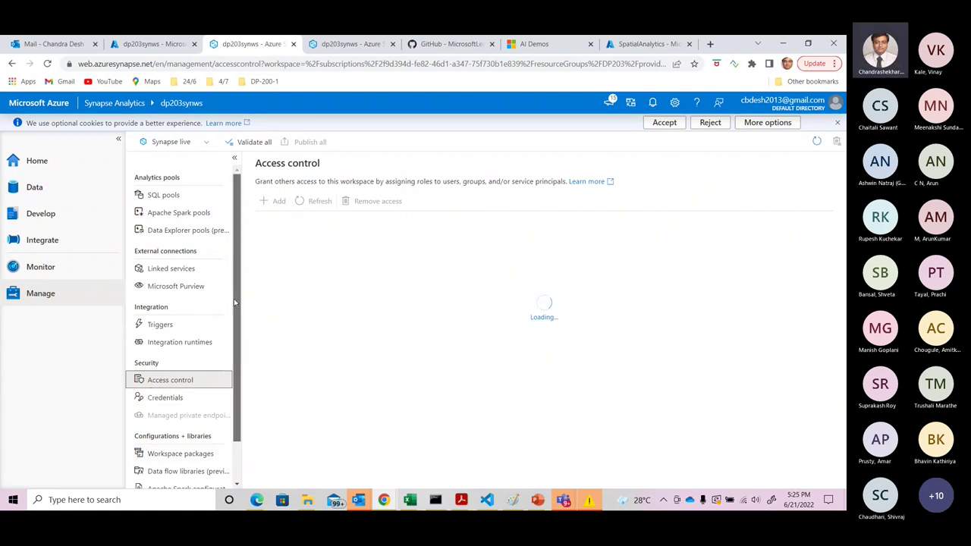
scroll(233, 298, "down", 1)
scroll(233, 416, "up", 1)
scroll(237, 422, "down", 1)
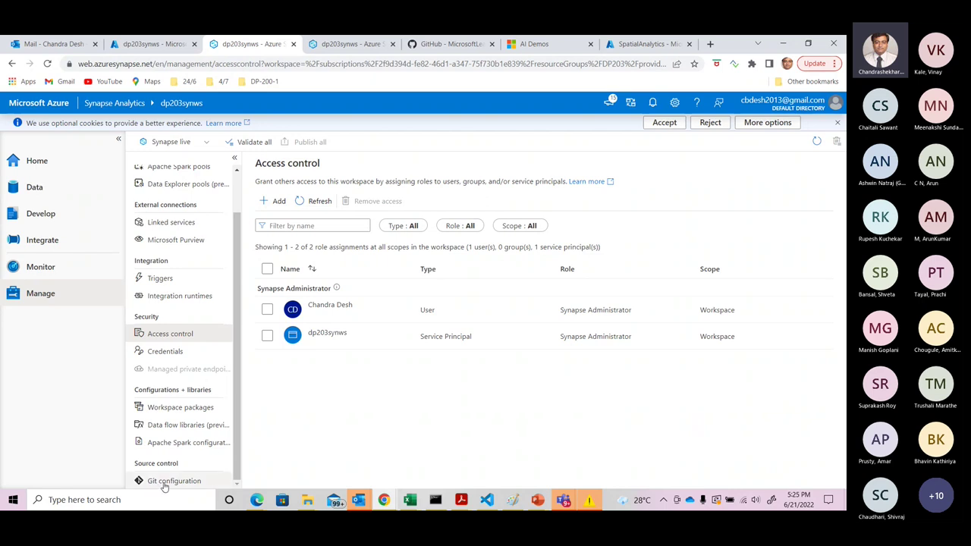
Step: Open the workspace's monitoring area to view its pipeline runs
left_click(54, 269)
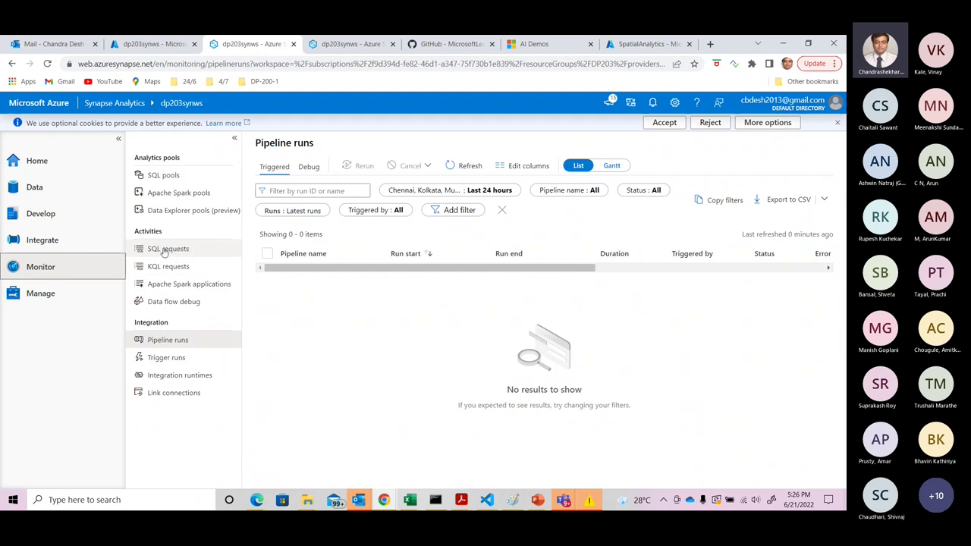
Step: Open the workspace's Integrate area and view IncrementalCopyPipeline, then PipelineTransformMovies together with its data flow activity's definition
left_click(48, 243)
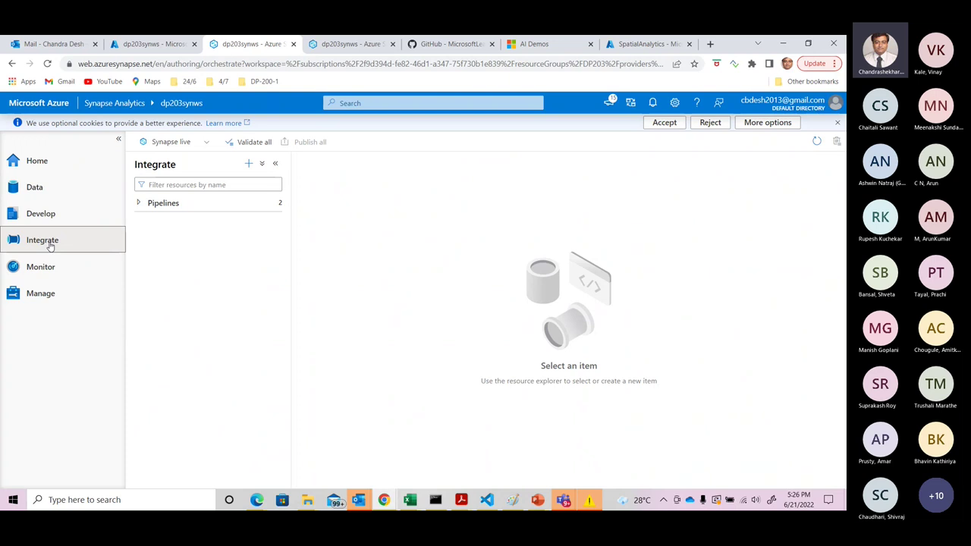
left_click(140, 204)
left_click(227, 222)
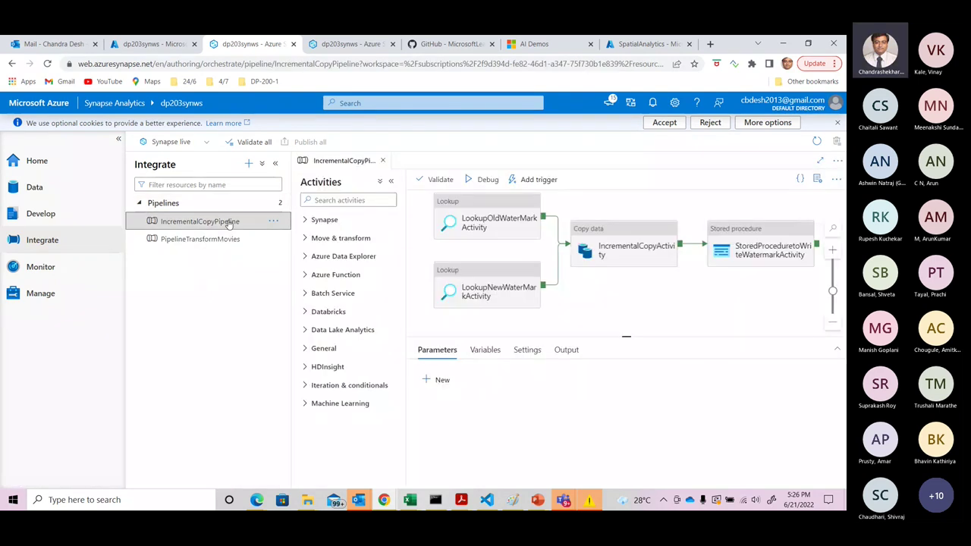
left_click(219, 242)
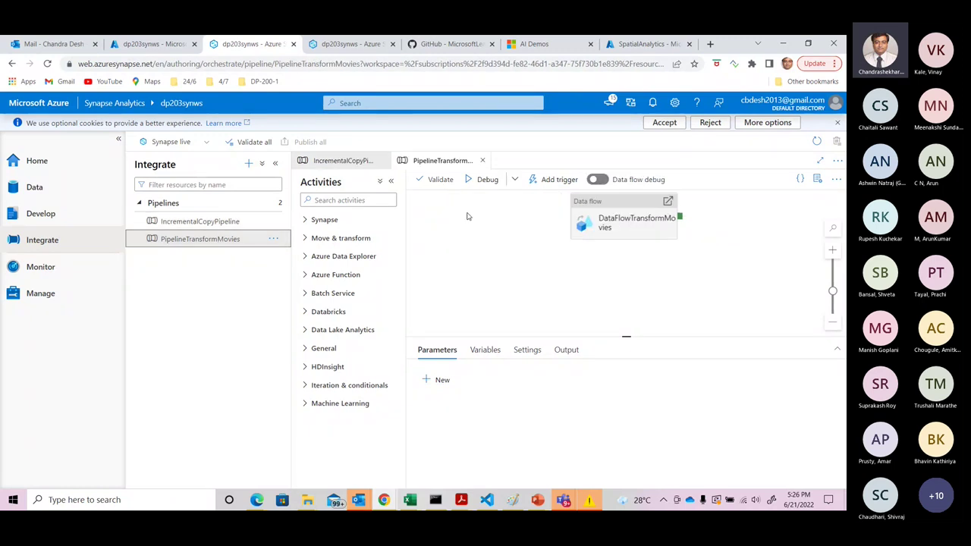
double_click(625, 231)
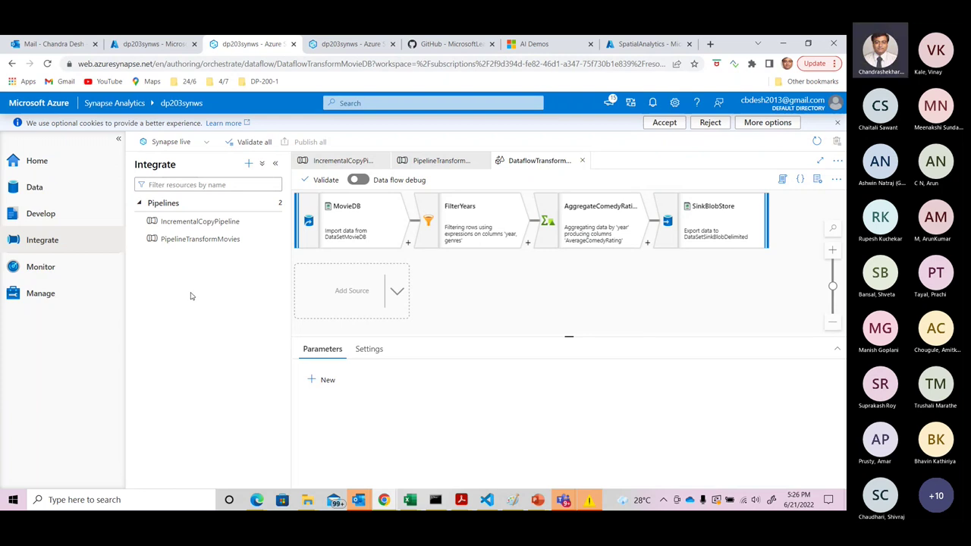
Step: Open the Develop area and look through its SQL scripts, notebooks and Power BI groups
left_click(40, 214)
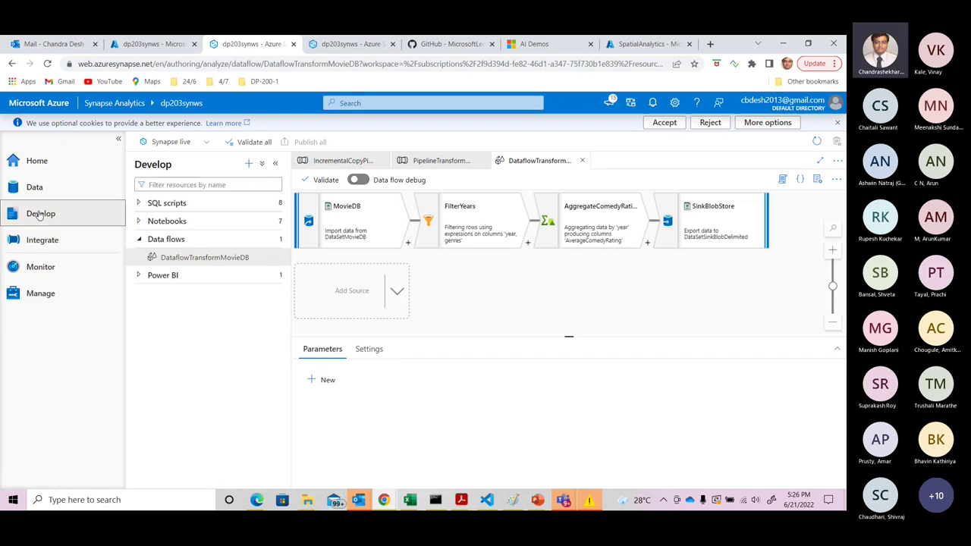
left_click(155, 205)
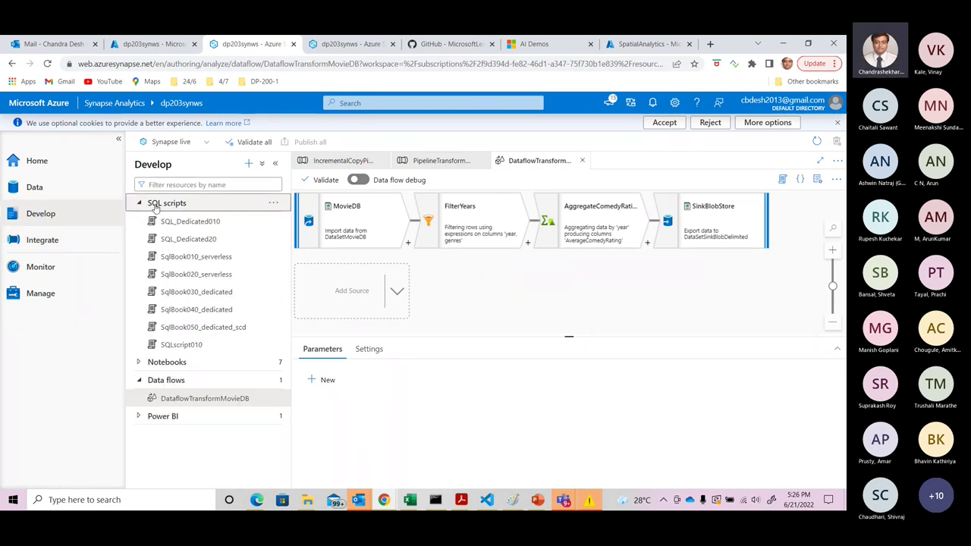
left_click(139, 204)
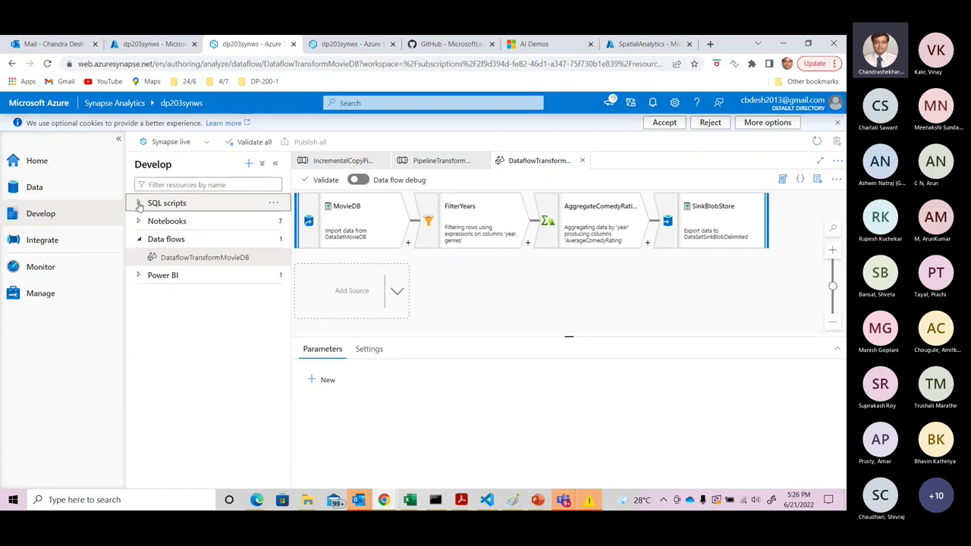
left_click(138, 221)
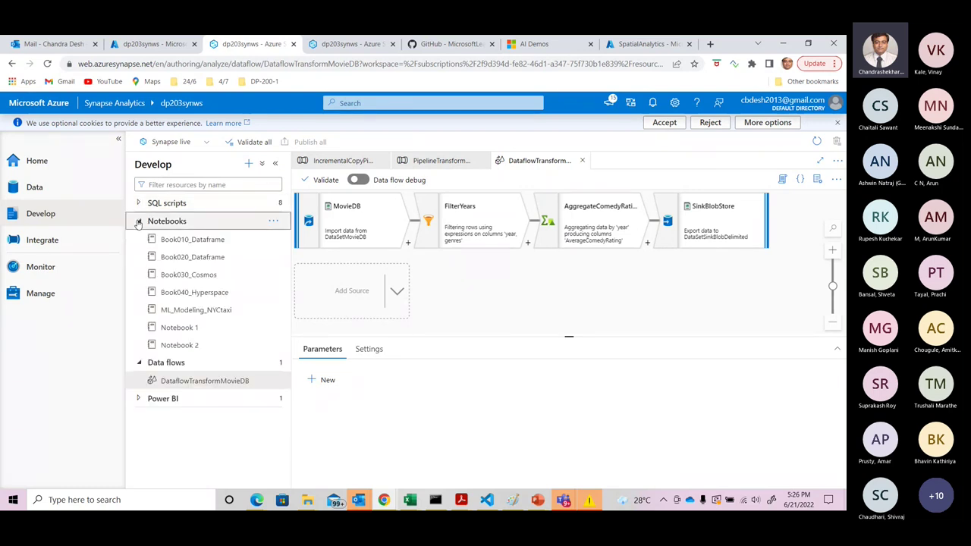
left_click(138, 222)
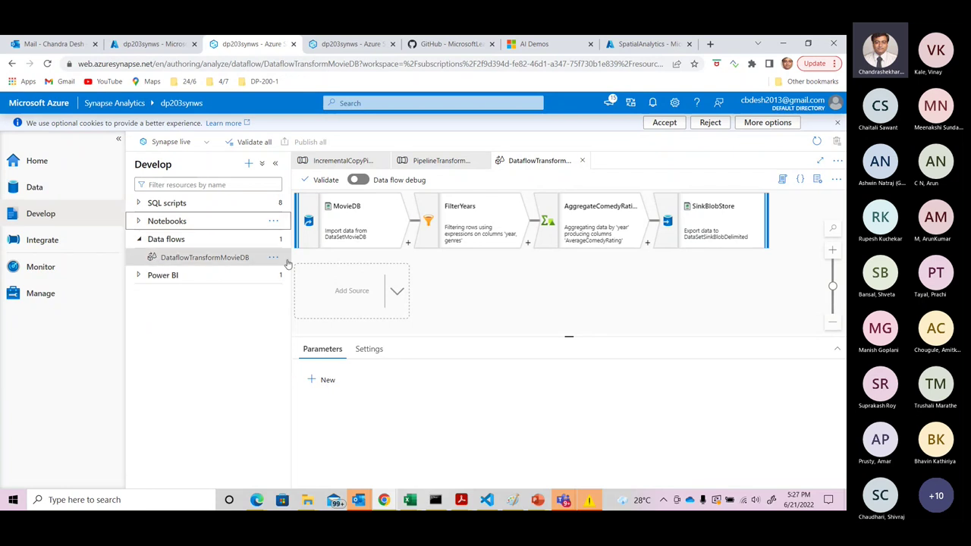
left_click(138, 277)
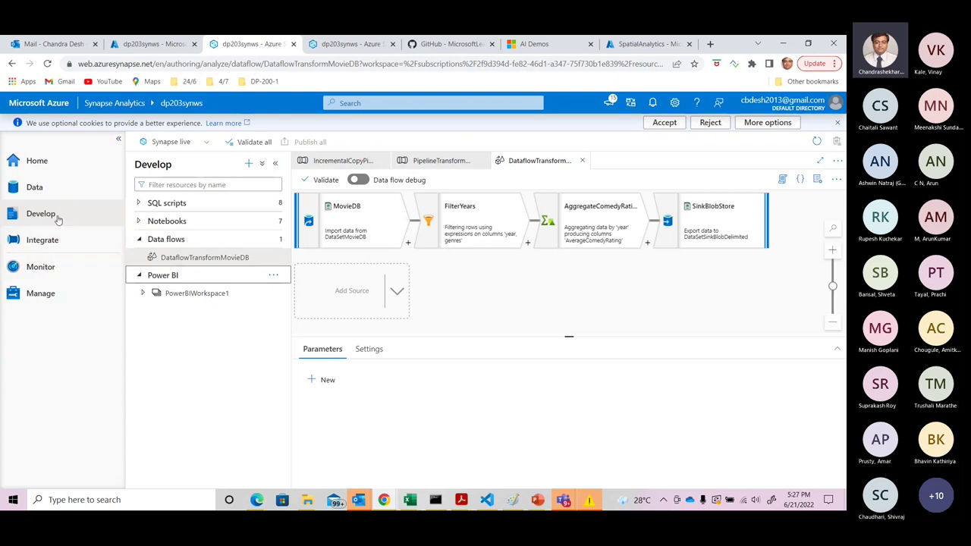
Step: Open the Data area and list the workspace's SQL databases and lake databases
left_click(45, 192)
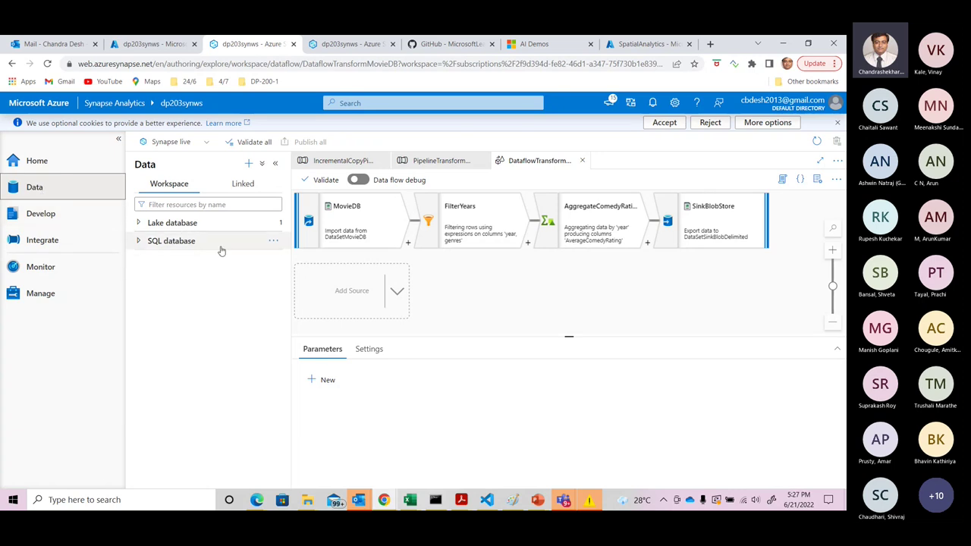
left_click(138, 242)
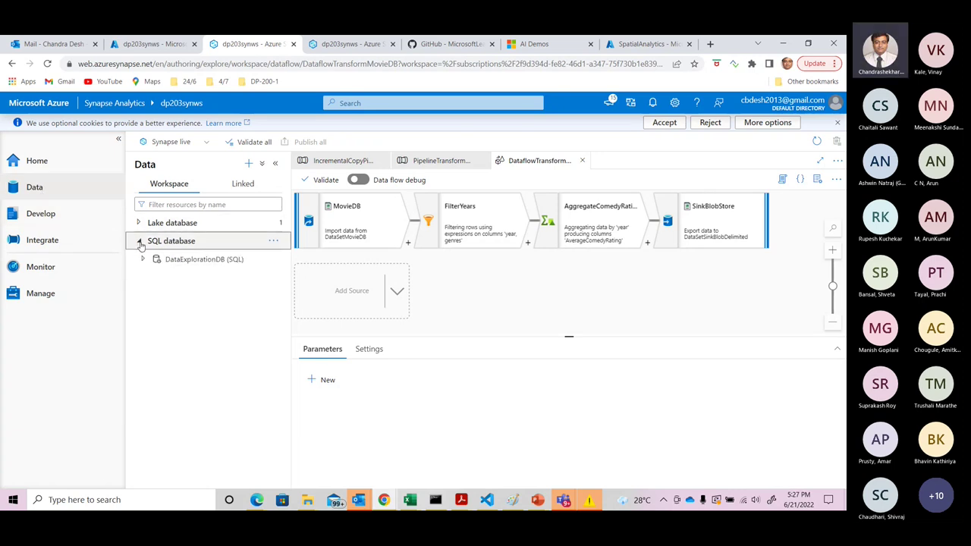
left_click(140, 223)
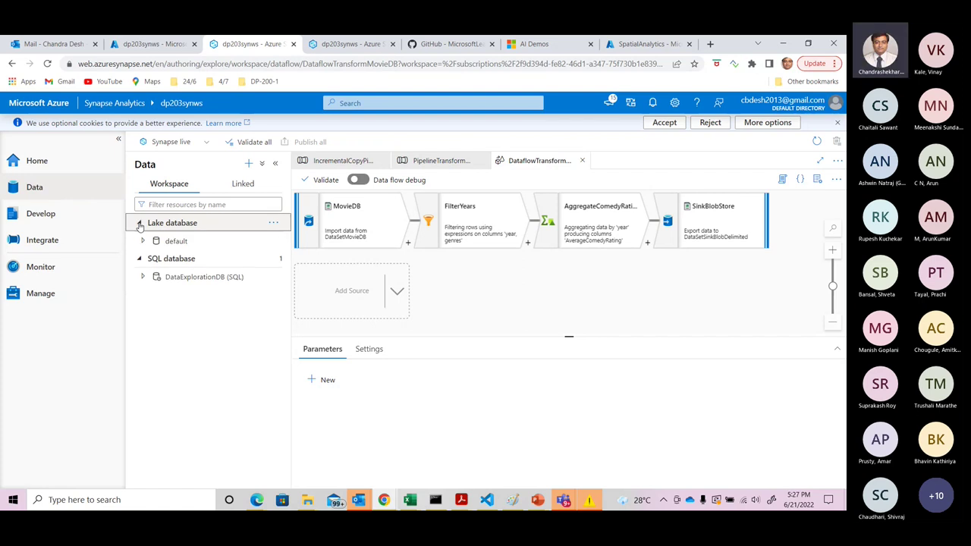
Step: Show the linked data sources, expanding Azure Blob Storage, Azure Cosmos DB, Azure Data Lake Storage Gen2 and Integration datasets
left_click(242, 185)
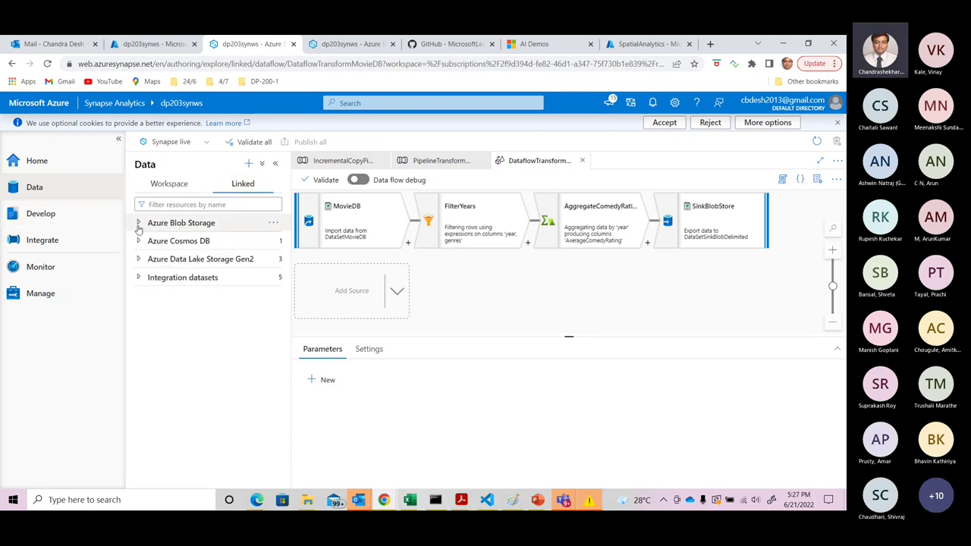
left_click(138, 224)
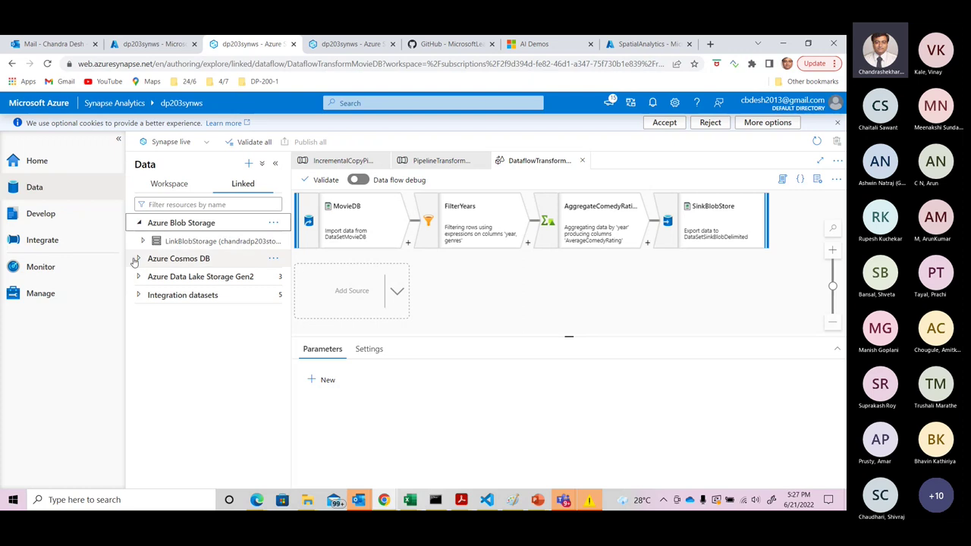
left_click(138, 260)
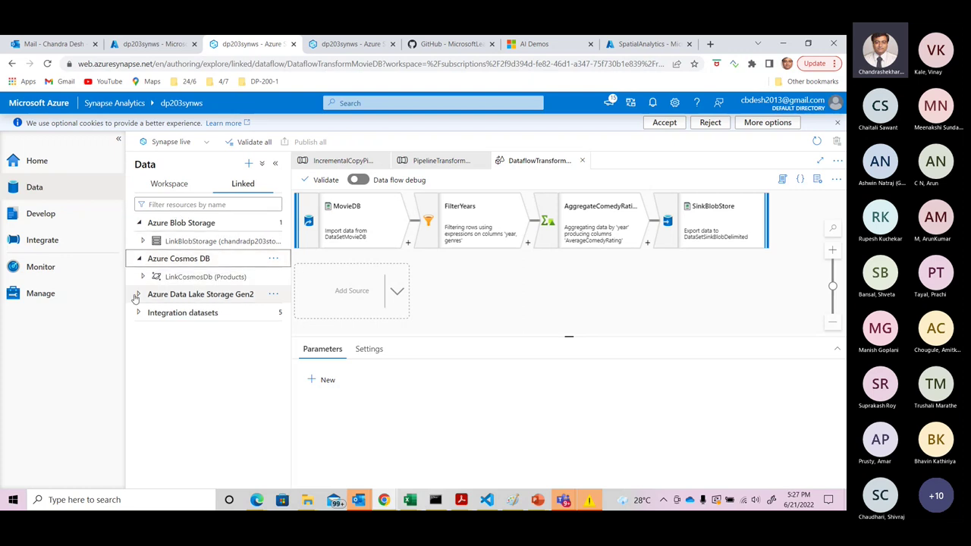
left_click(139, 295)
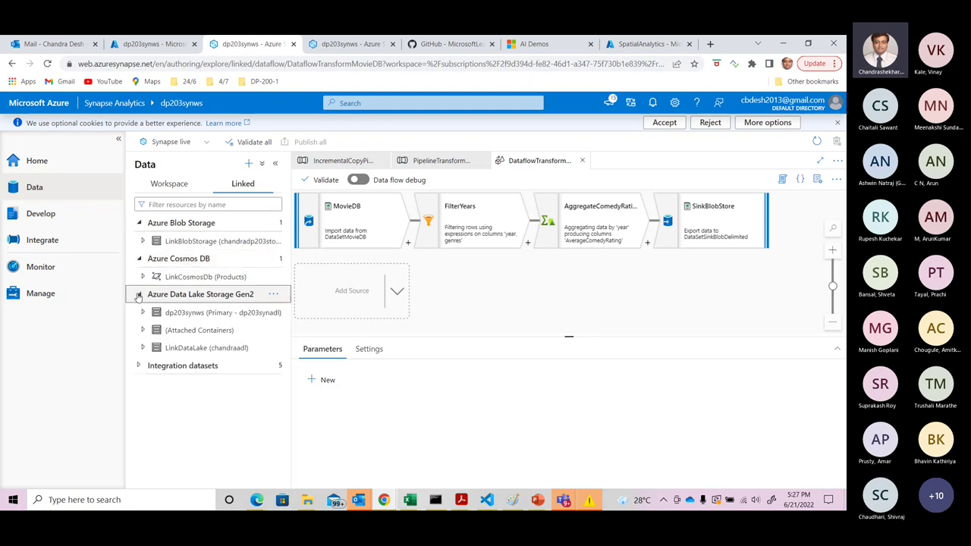
left_click(138, 366)
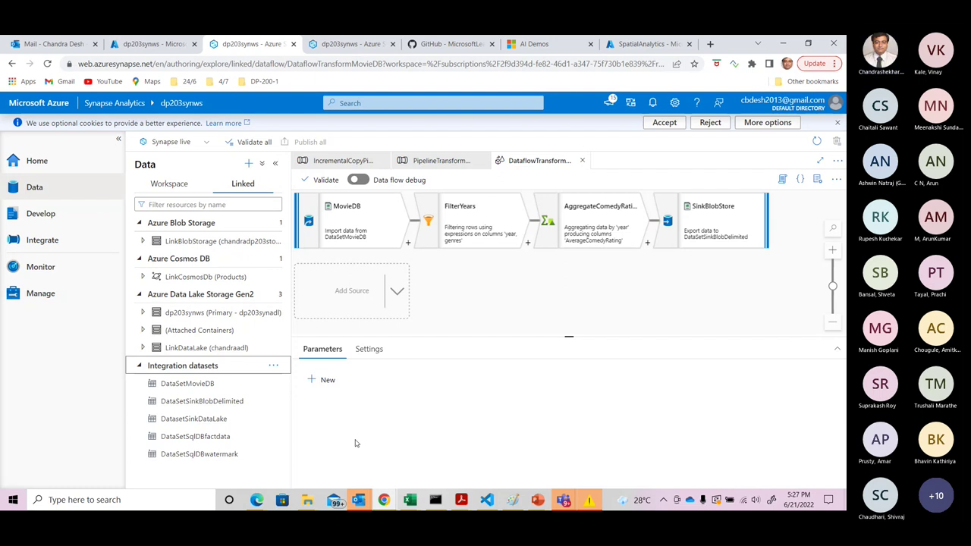
Step: Return to the workspace's Home page, then switch to the DP-203Presentation.pptx window in PowerPoint
left_click(53, 167)
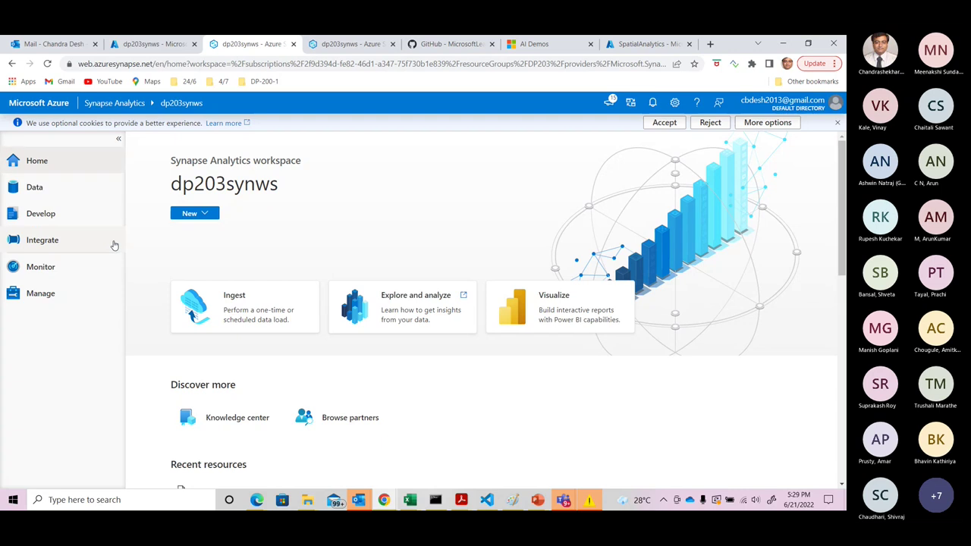
key("alt+Tab")
key("alt+Tab")
key("alt+Tab")
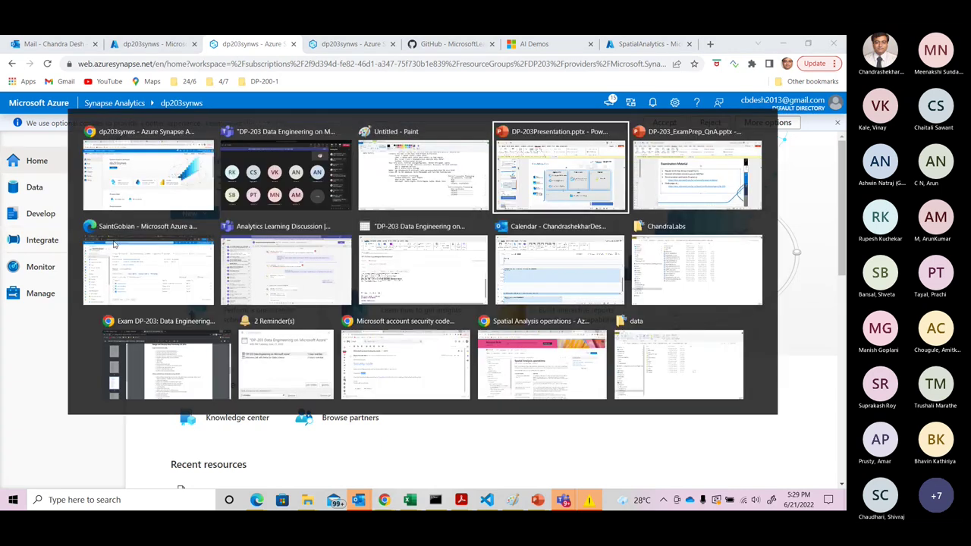
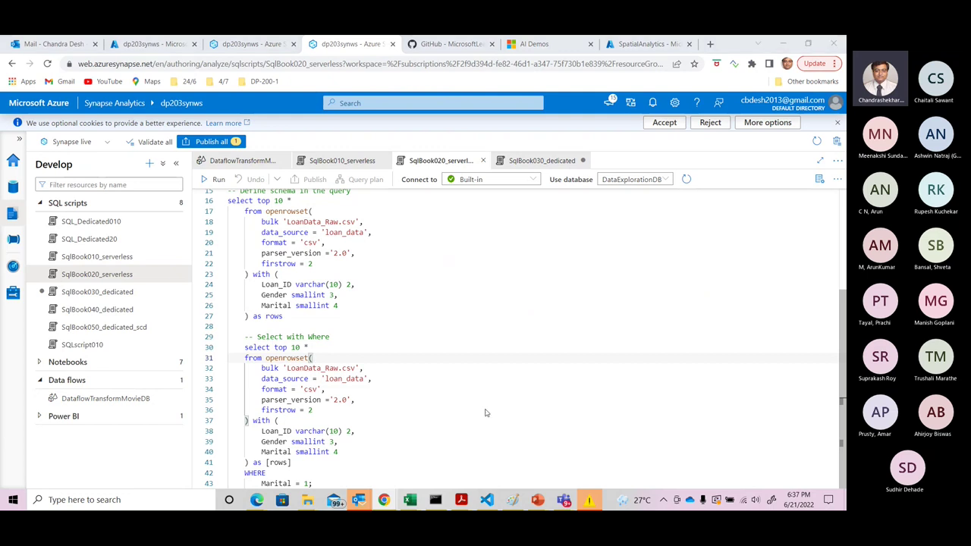
Step: Check the Teams meeting window, return to Synapse Studio in Chrome and view the open SqlBook030_dedicated script
key("alt+Tab")
key("alt+Tab")
mouse_move(485, 412)
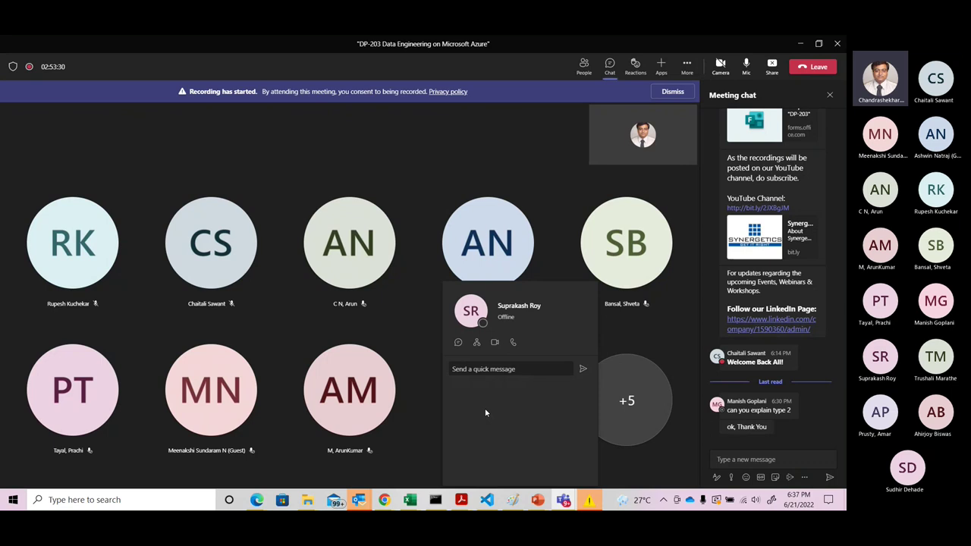
key("alt+Tab")
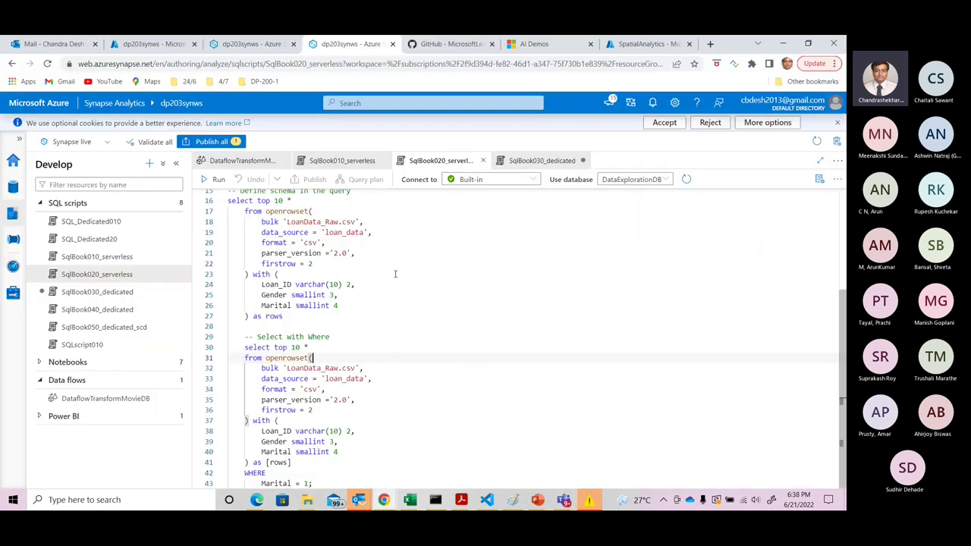
left_click(376, 315)
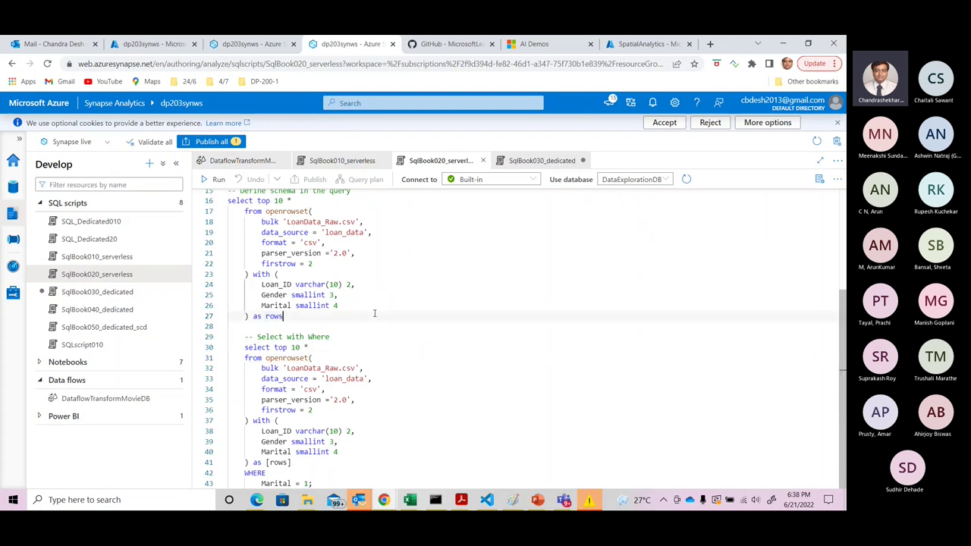
left_click(542, 161)
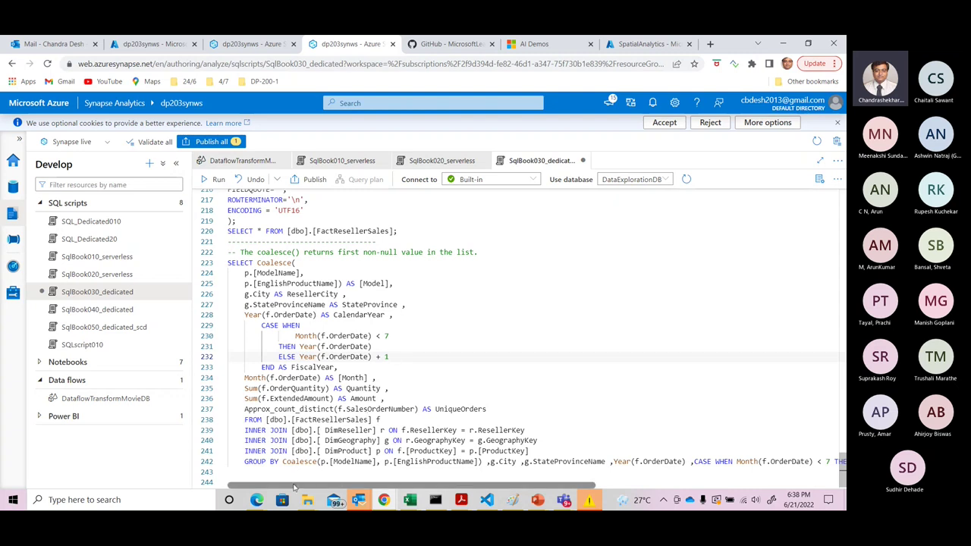
Step: Switch to Paint to review the notes on sharding policies and data migration
key("alt+Tab")
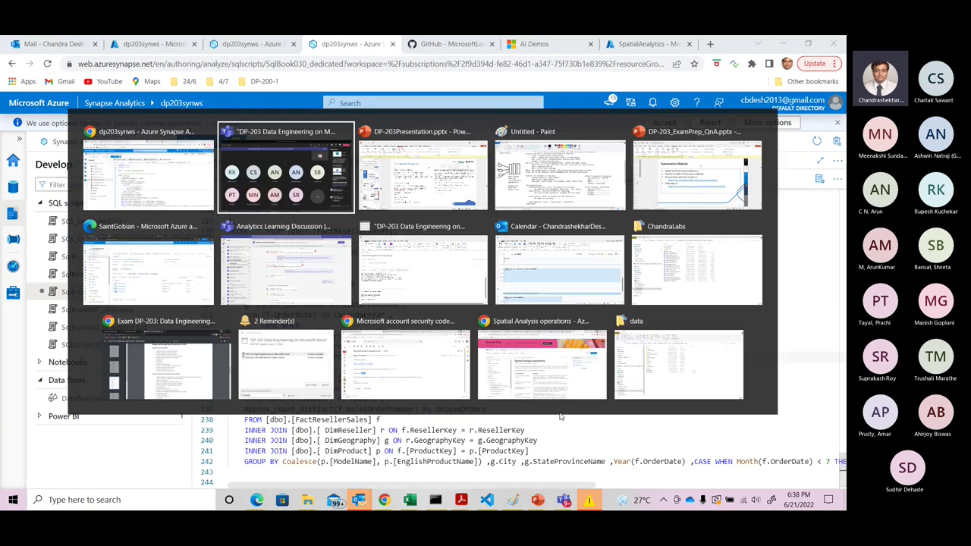
key("alt+Tab")
key("alt+Tab")
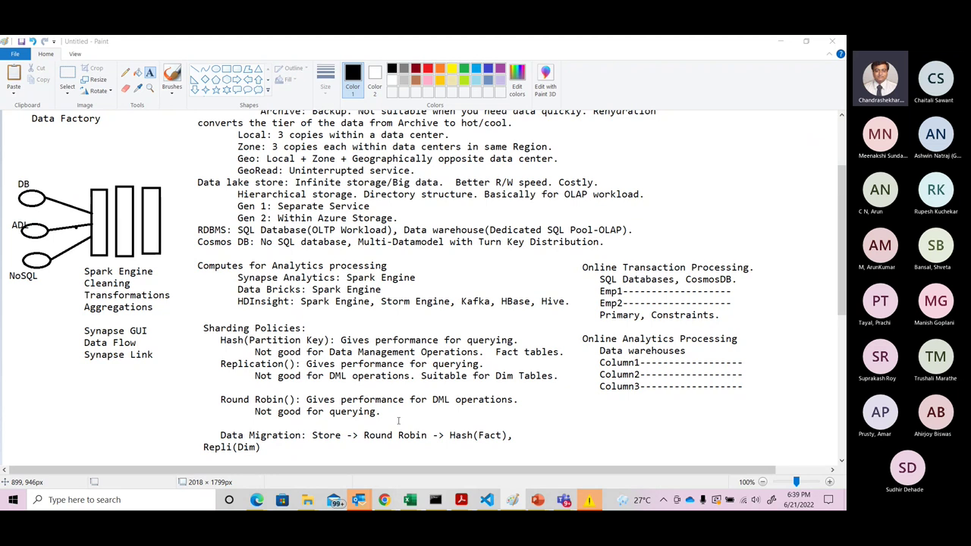
Step: Switch back through Teams to Synapse Studio in Chrome and view the SqlBook040_dedicated and SQL_Dedicated20 scripts
key("alt+Tab")
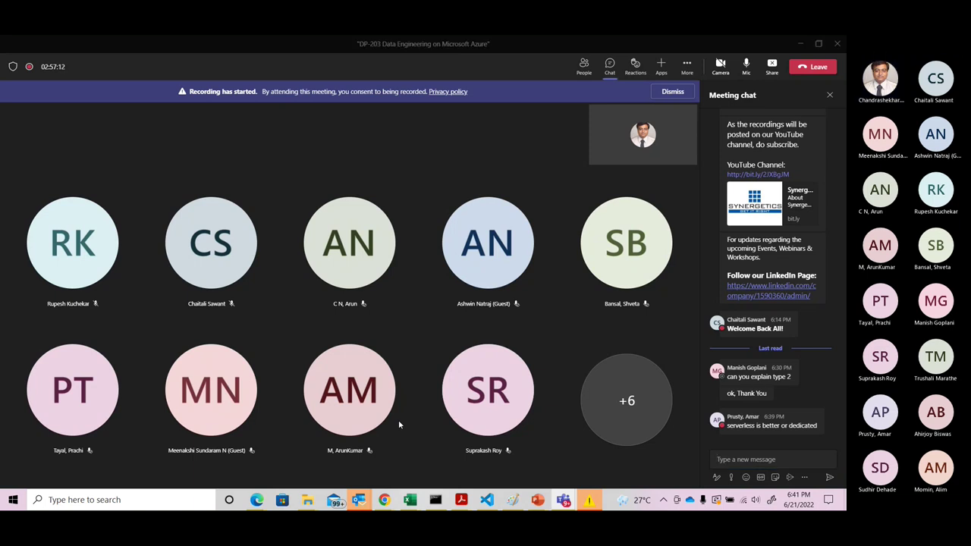
key("alt+Tab")
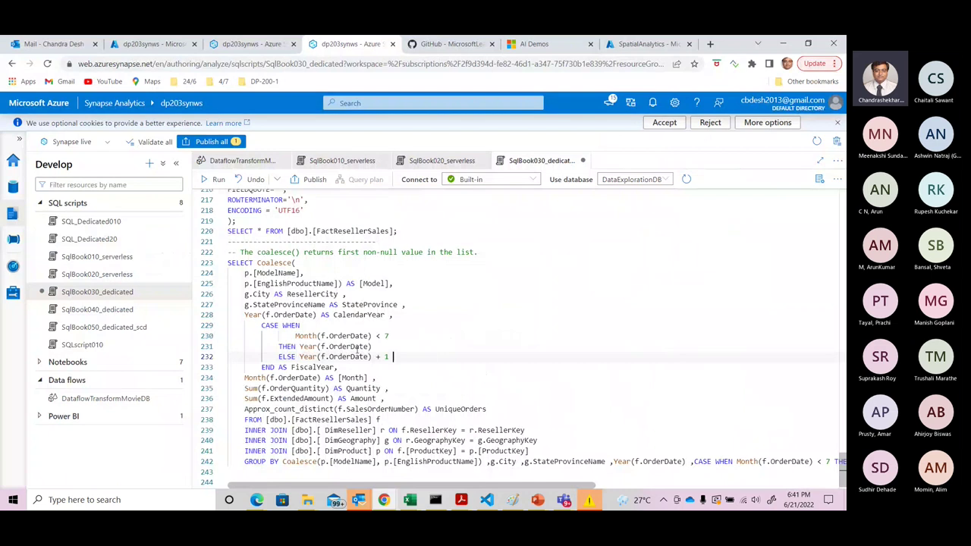
left_click(114, 315)
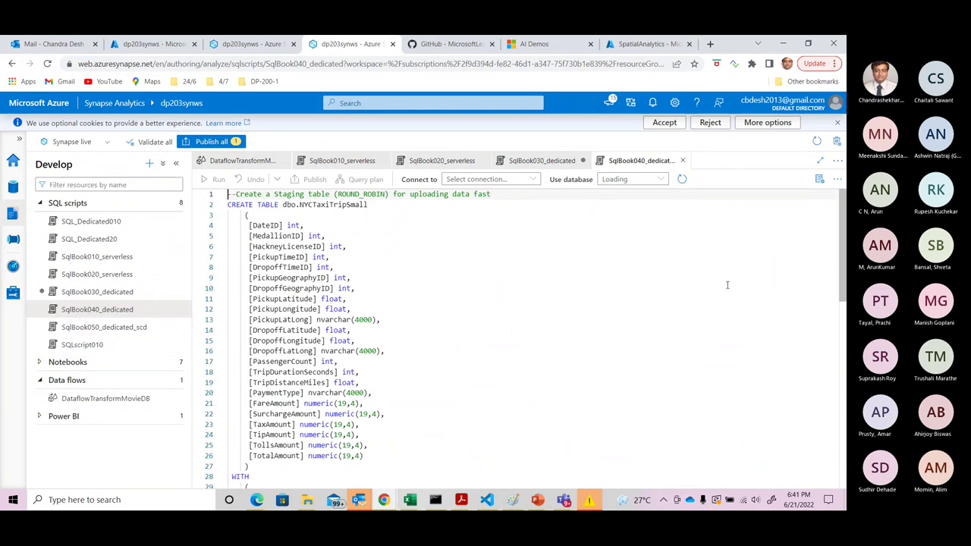
left_click_drag(842, 245, 530, 364)
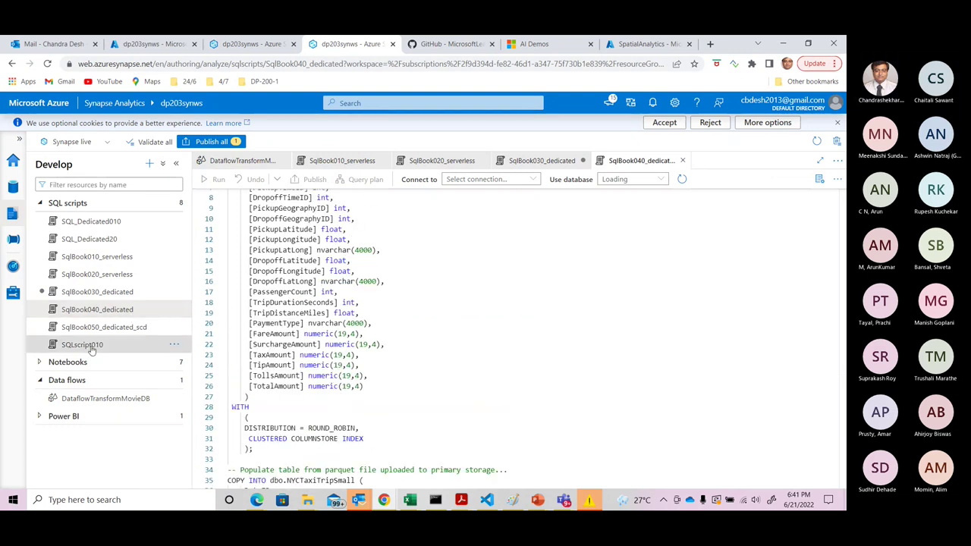
left_click(104, 239)
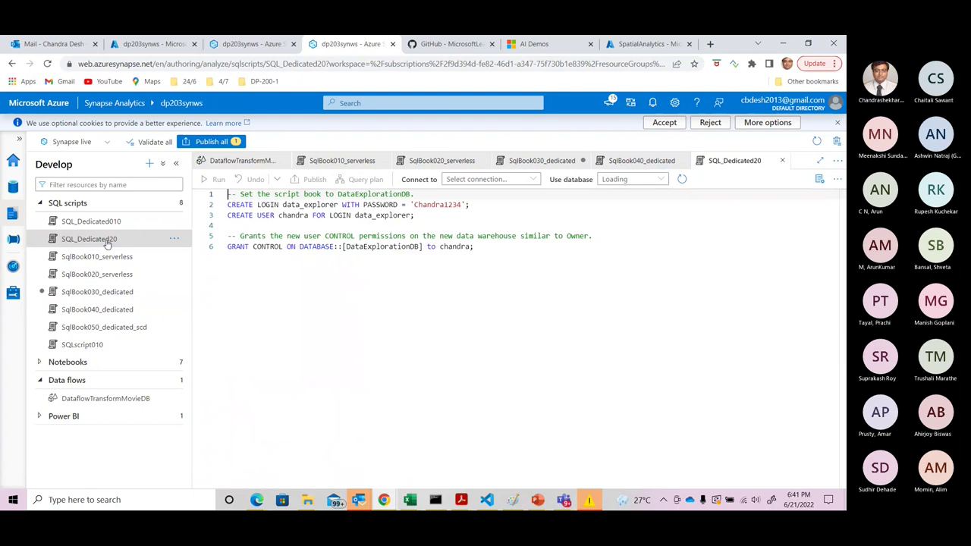
Step: Open the SQL_Dedicated010 script and highlight the '/airports.csv' location in the dbo.DimAirportExternal table definition
left_click(104, 222)
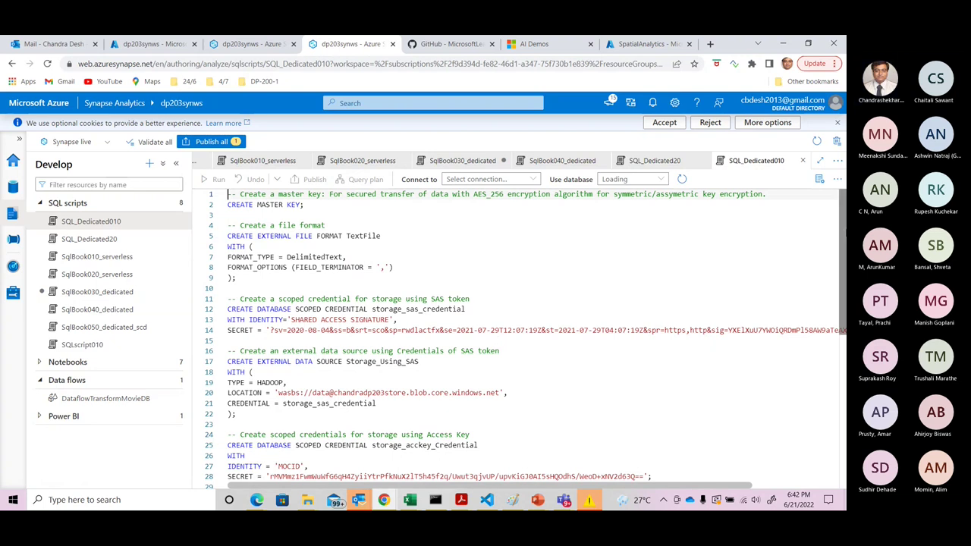
left_click_drag(843, 229, 833, 386)
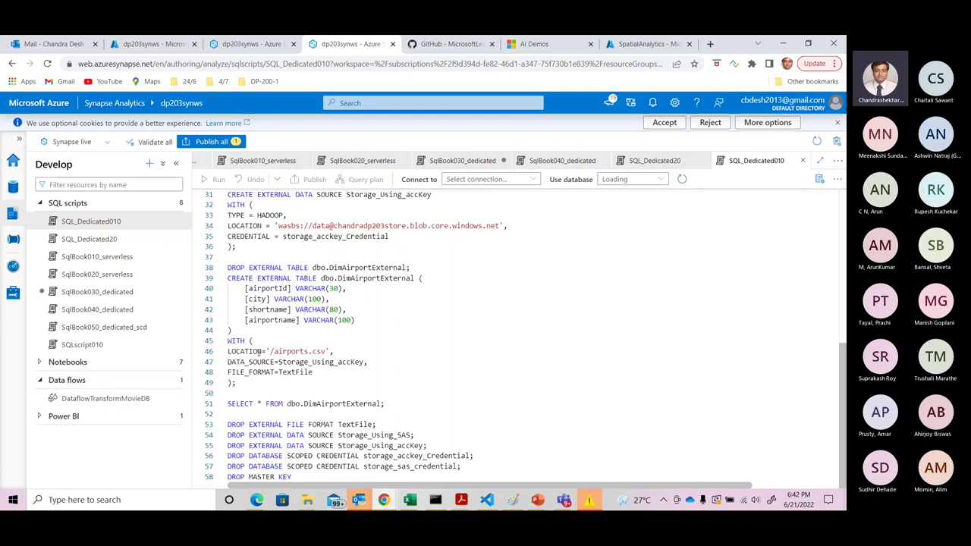
left_click_drag(253, 351, 323, 351)
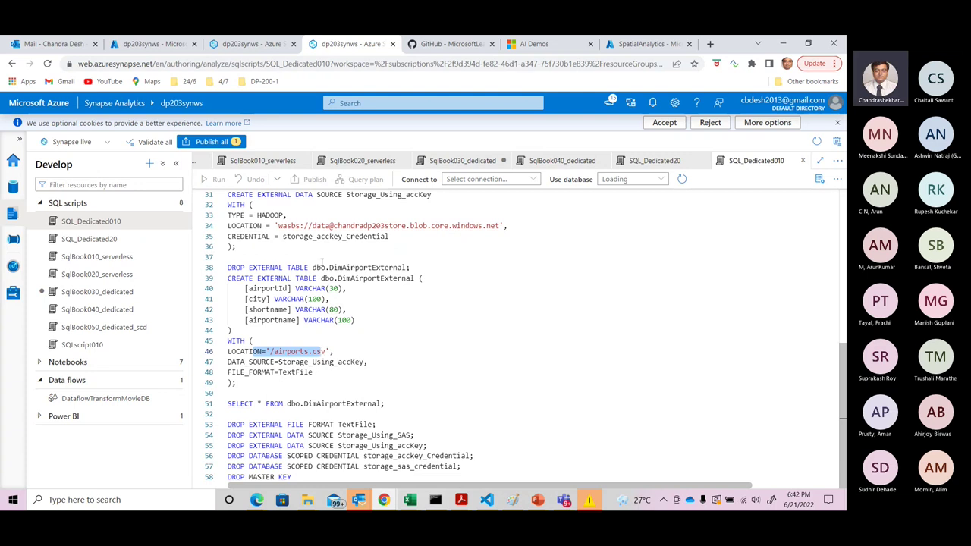
Step: Highlight the external table's '/airports.csv' location in SQL_Dedicated010 and the WITH schema clause of the first query in SqlBook020_serverless
left_click_drag(278, 278, 309, 279)
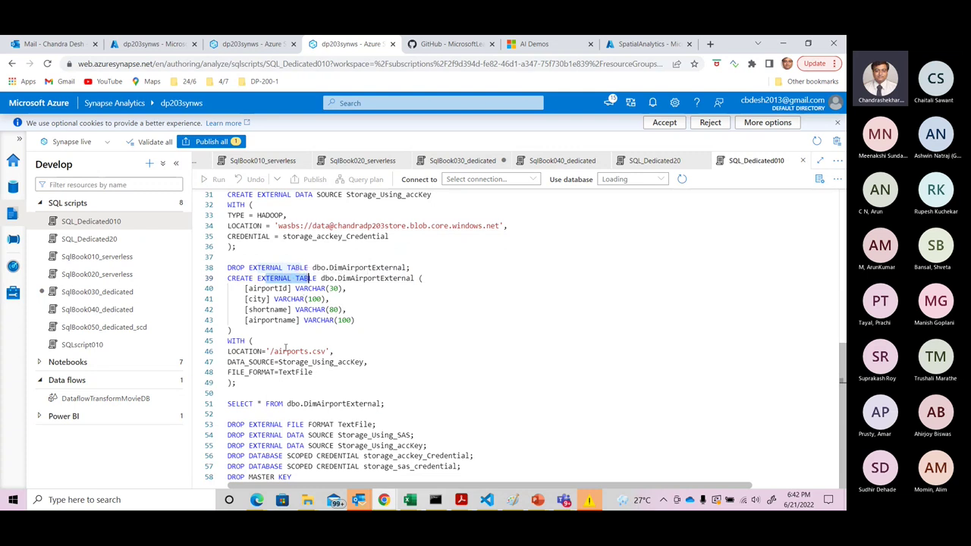
left_click_drag(282, 352, 323, 352)
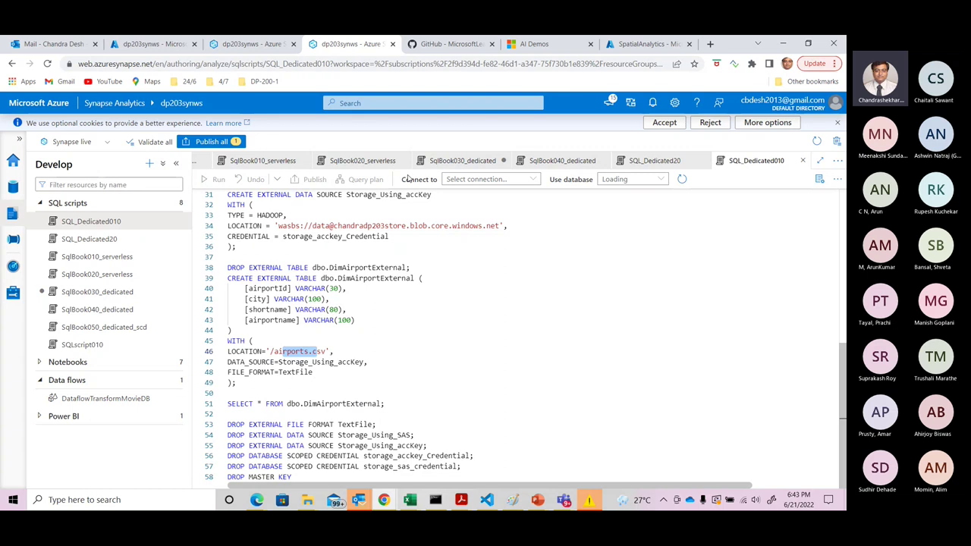
left_click(360, 161)
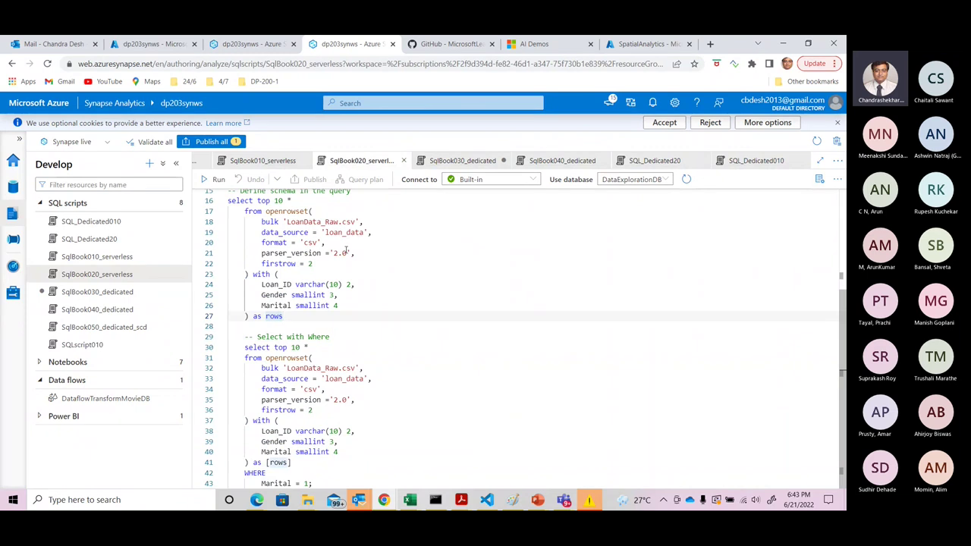
left_click_drag(347, 262, 364, 306)
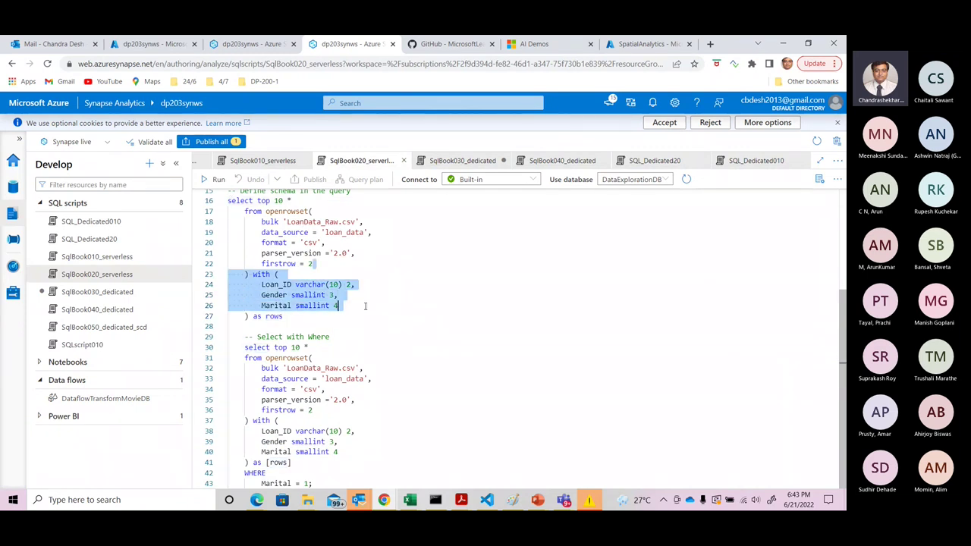
left_click(288, 316)
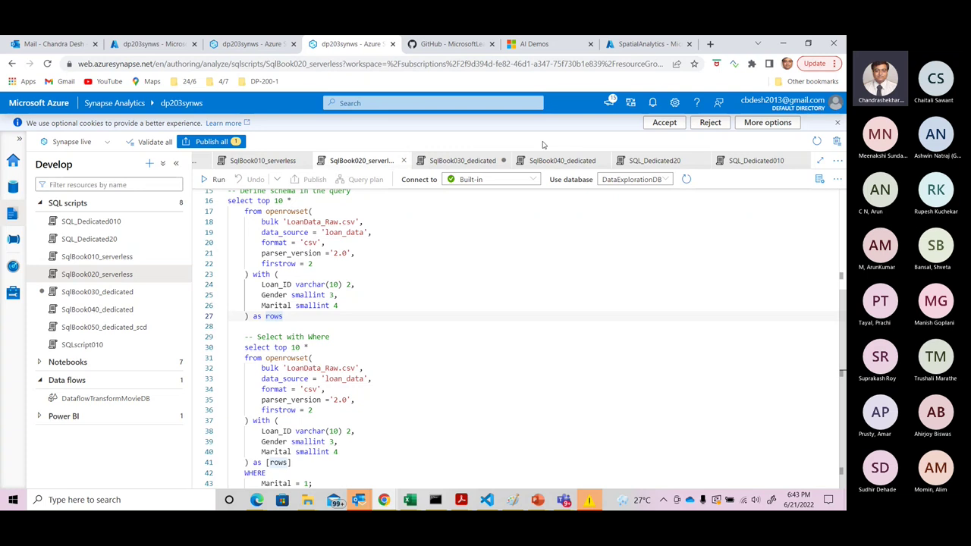
Step: View the SqlBook040_dedicated script, check the Teams meeting chat and return to Synapse Studio in Chrome
left_click(571, 163)
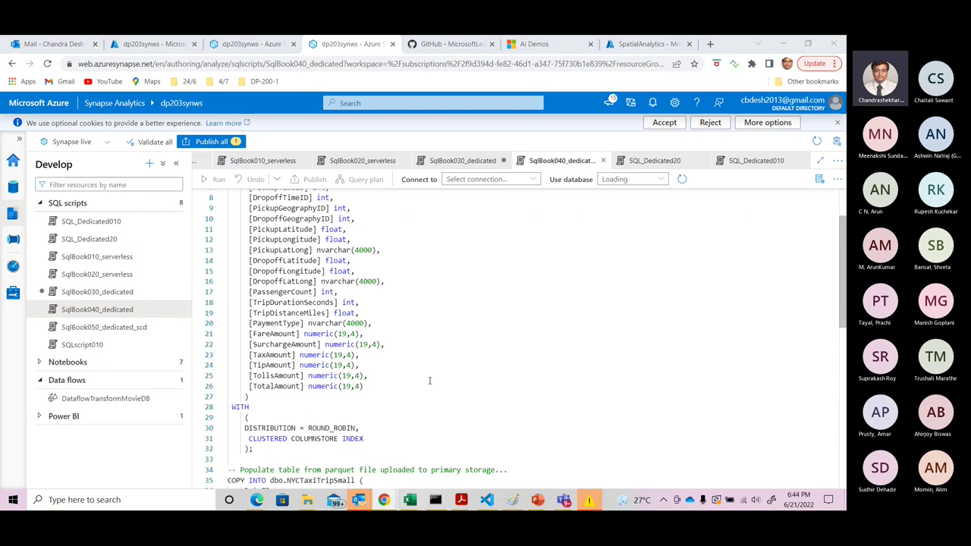
key("alt+Tab")
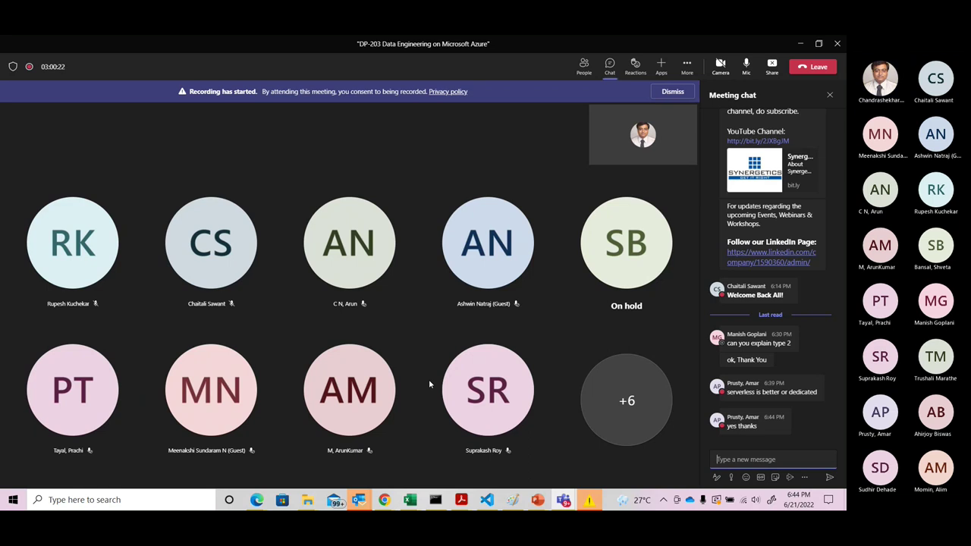
key("alt+Tab")
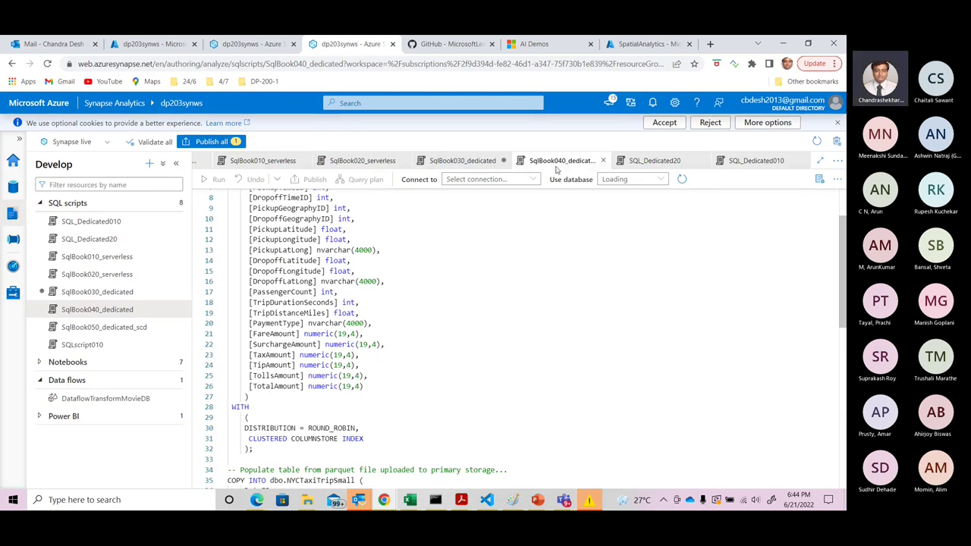
Step: Close all open SQL scripts, discarding the unsaved changes in SqlBook030_dedicated and leaving only the data flow open
left_click(605, 161)
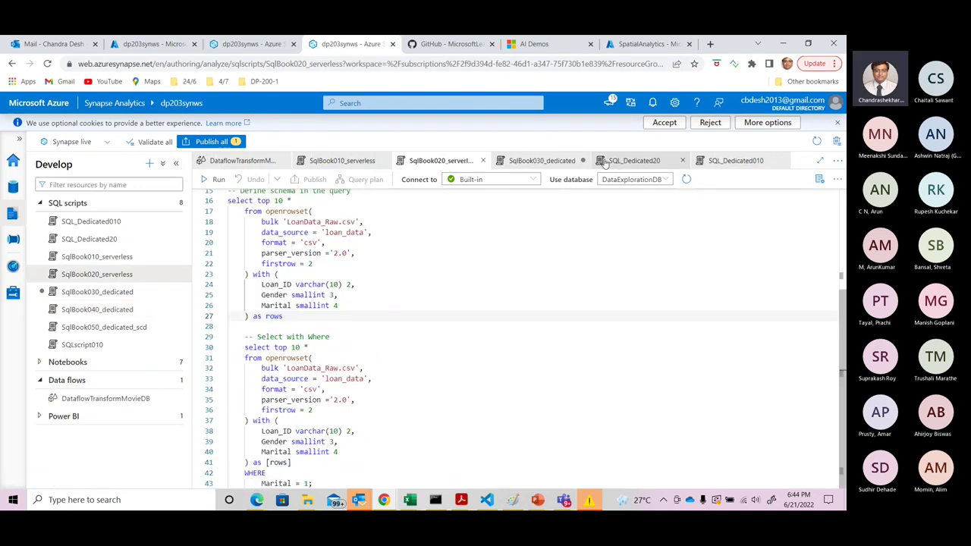
left_click(583, 161)
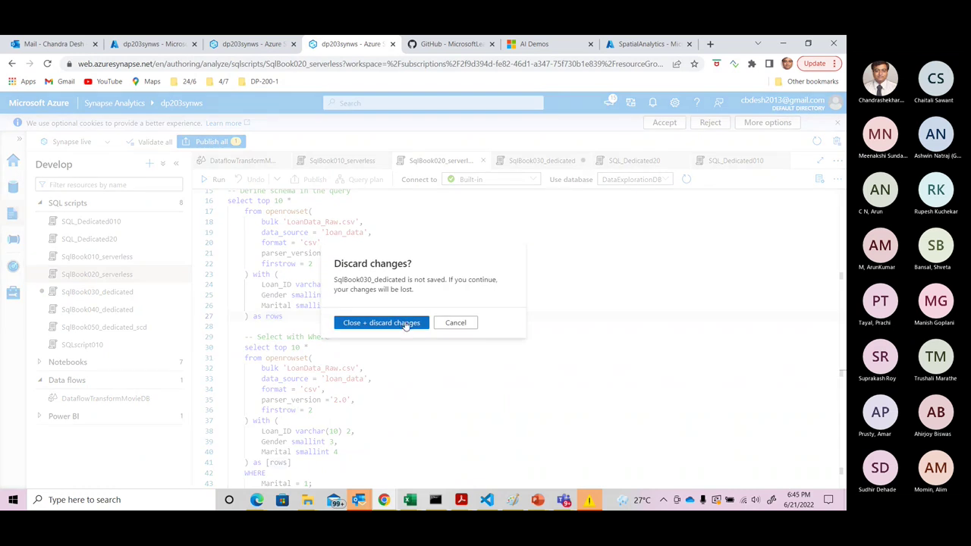
left_click(406, 323)
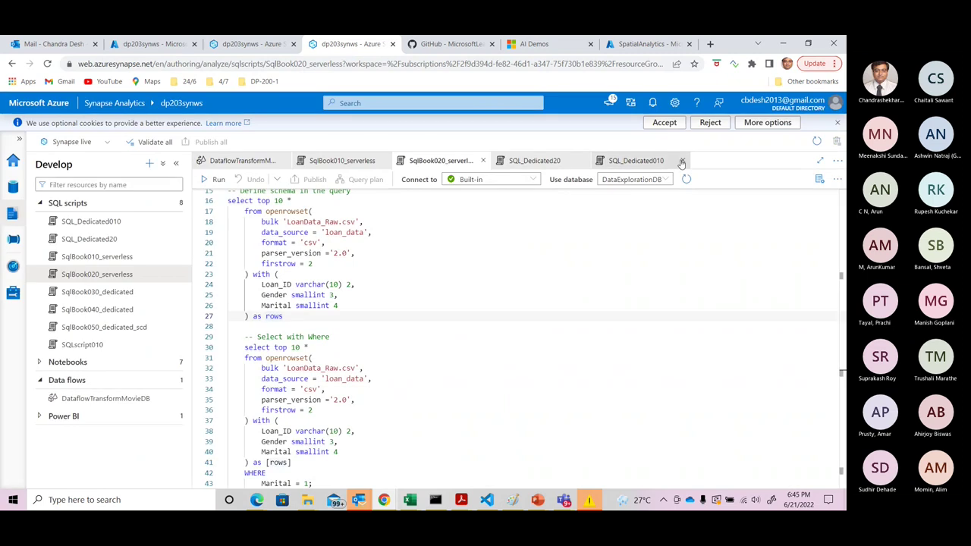
left_click(681, 162)
left_click(583, 162)
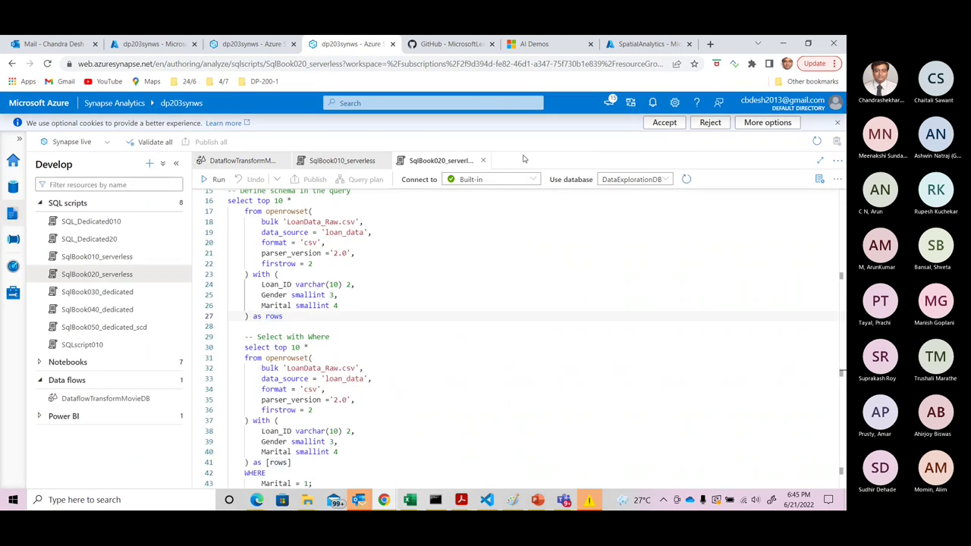
left_click(482, 161)
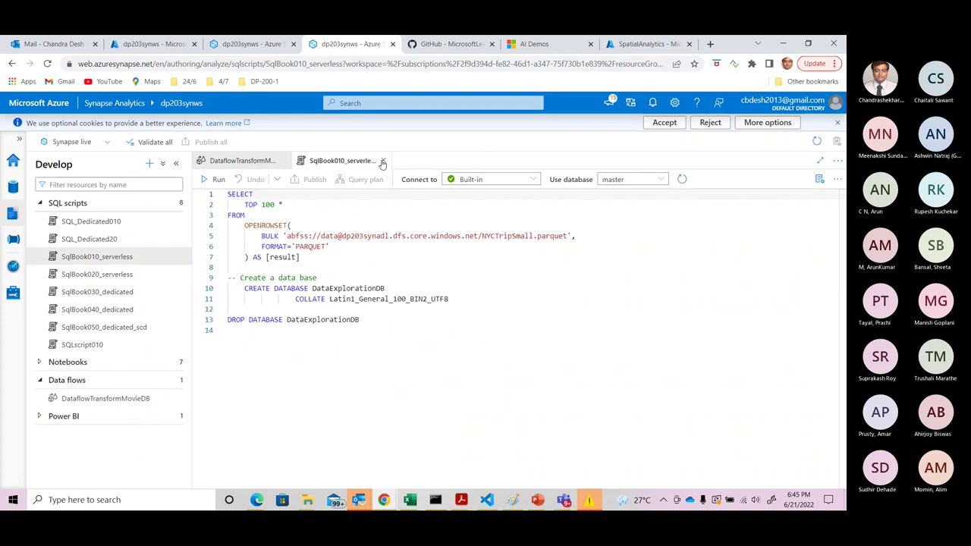
left_click(383, 161)
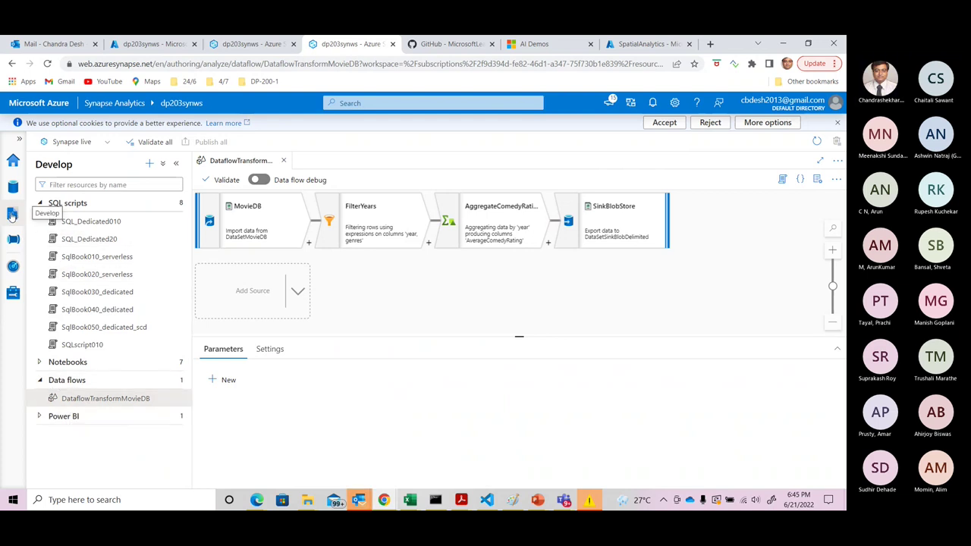
Step: Open IncrementalCopyPipeline from the workspace's integration pipelines to view its activities
left_click(12, 241)
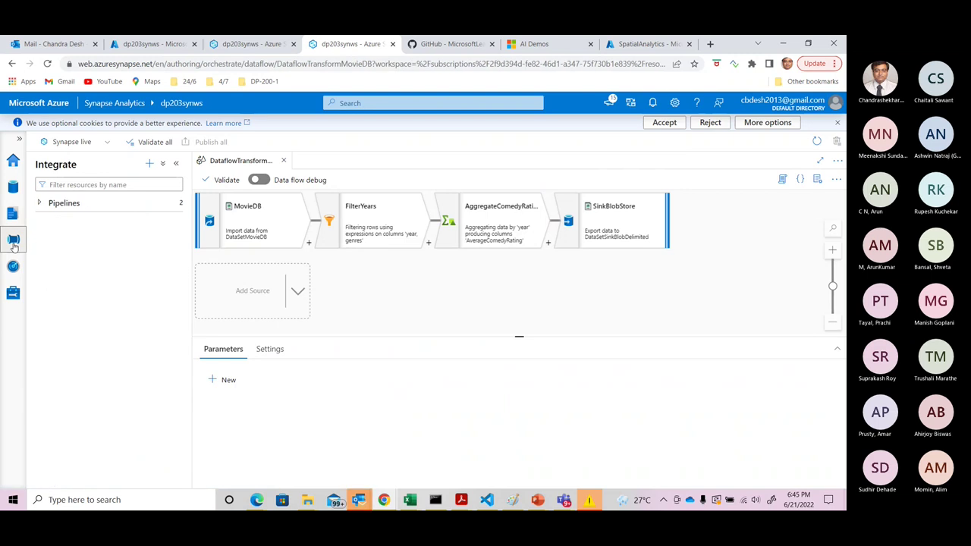
left_click(40, 204)
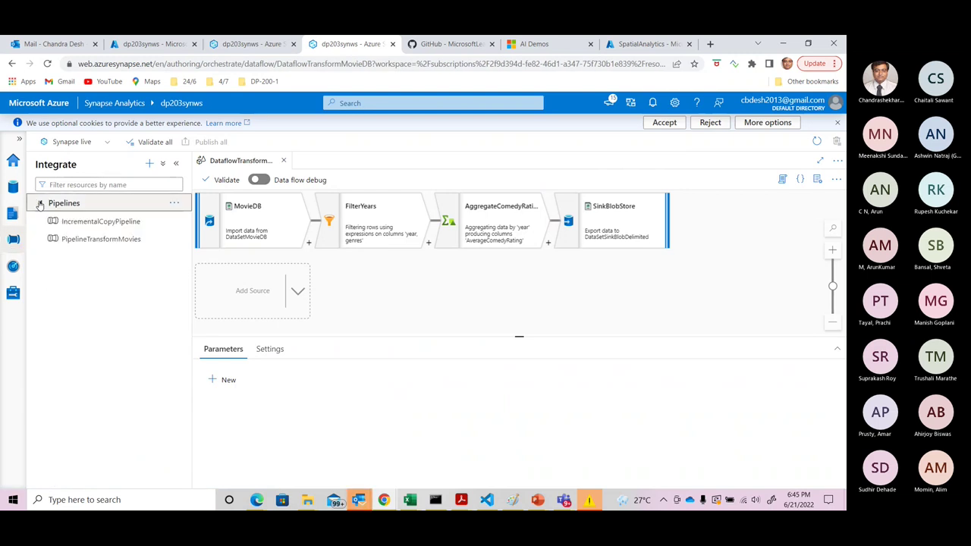
left_click(126, 223)
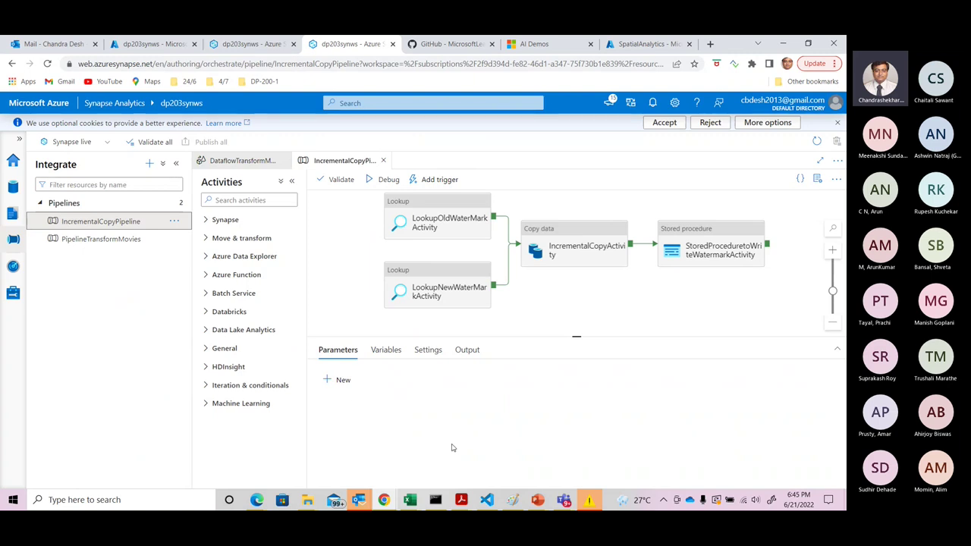
Step: Switch to Paint and draw a column of three small ellipses, each about 62 × 25 px, below the Synapse Link note
left_click(512, 499)
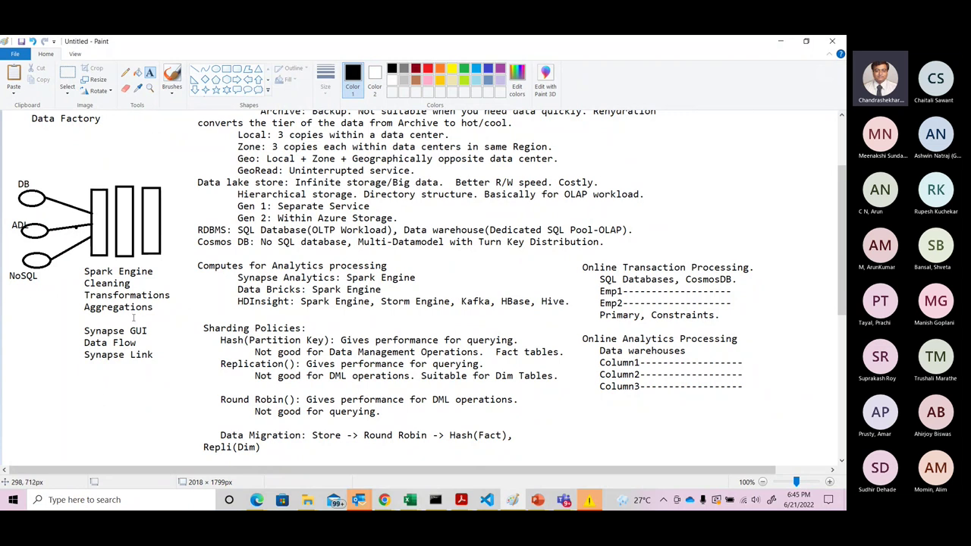
left_click_drag(844, 225, 844, 255)
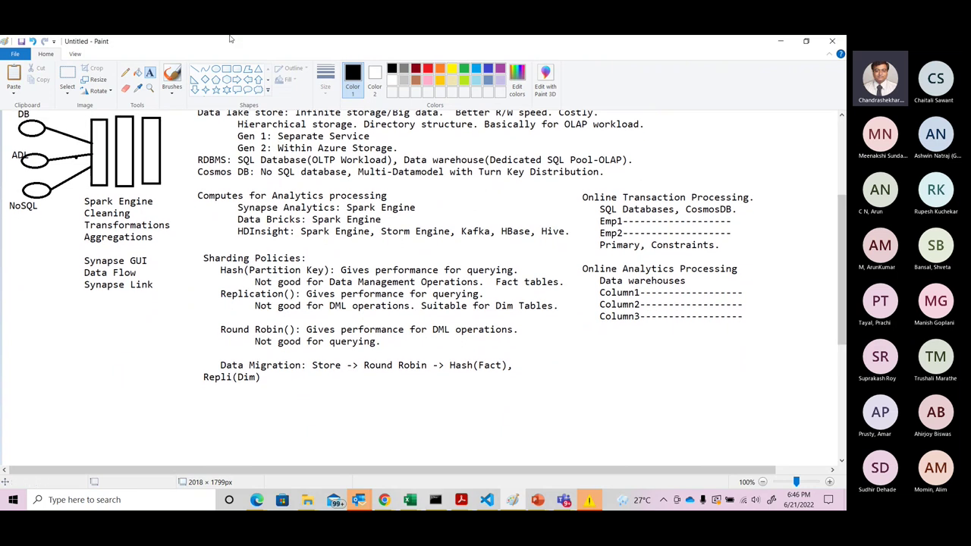
left_click(216, 68)
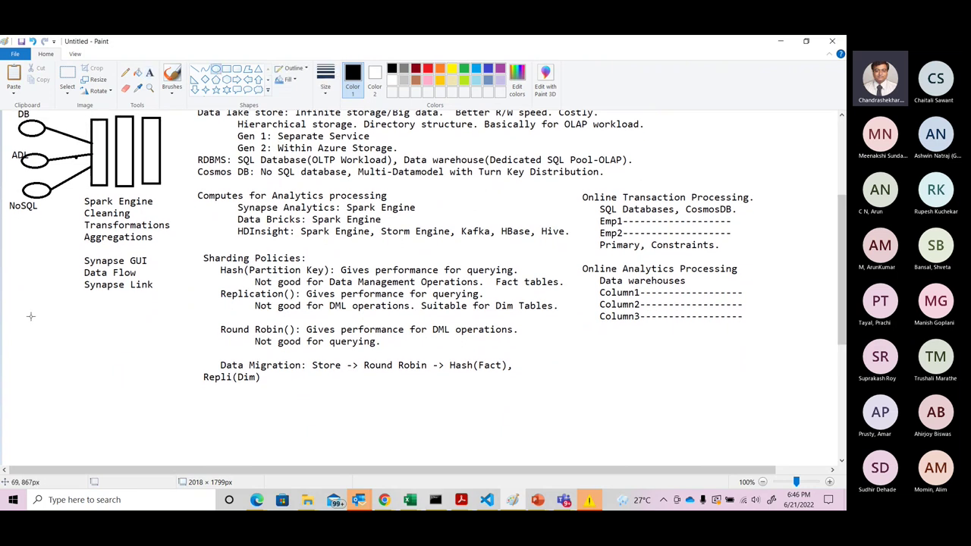
mouse_move(22, 308)
left_mouse_down()
mouse_move(58, 325)
mouse_move(38, 350)
mouse_move(55, 357)
mouse_move(30, 383)
mouse_move(55, 393)
left_mouse_up()
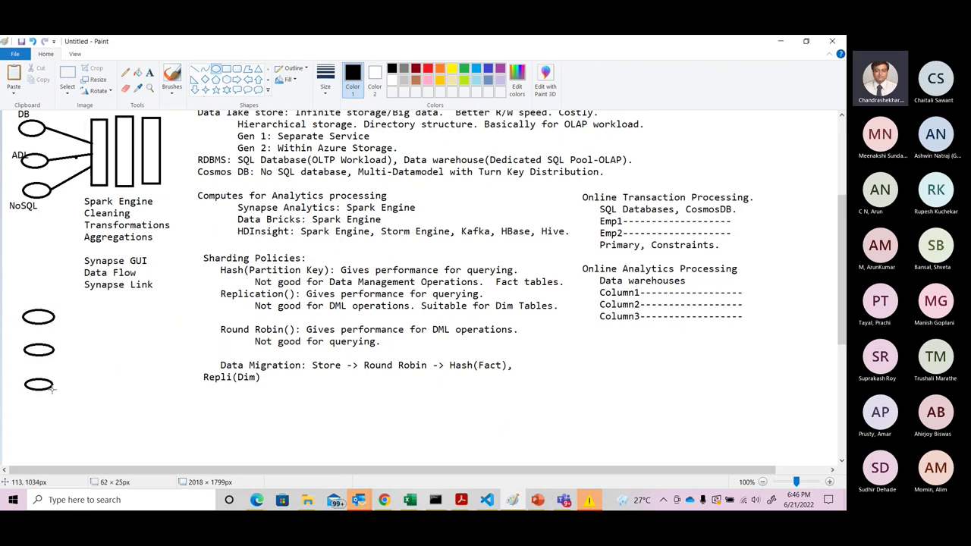
left_click(88, 422)
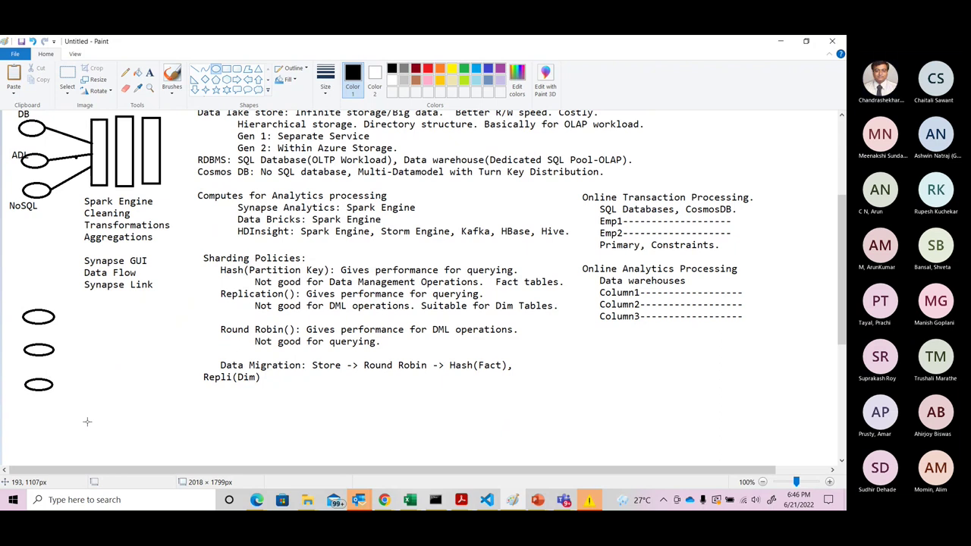
Step: Label the three new ellipses DB, Cosmos and Data Lake from top to bottom
left_click(150, 73)
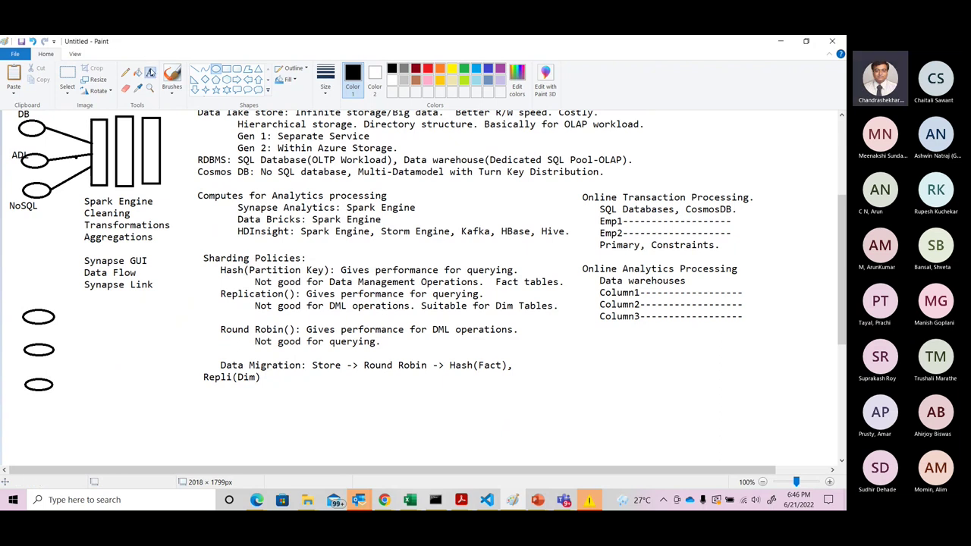
left_click(17, 300)
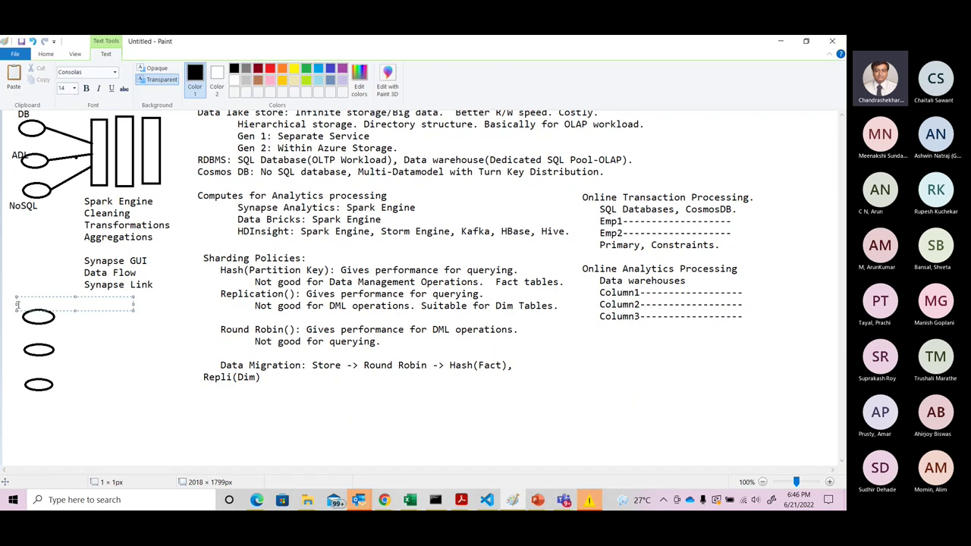
type("DB")
left_click(12, 343)
left_click(12, 344)
type("Cosmos")
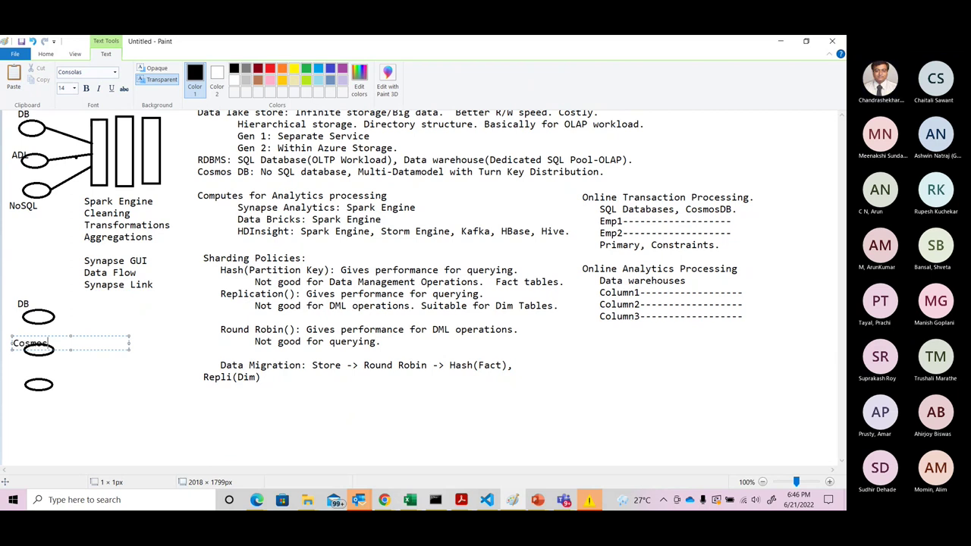
left_click(13, 378)
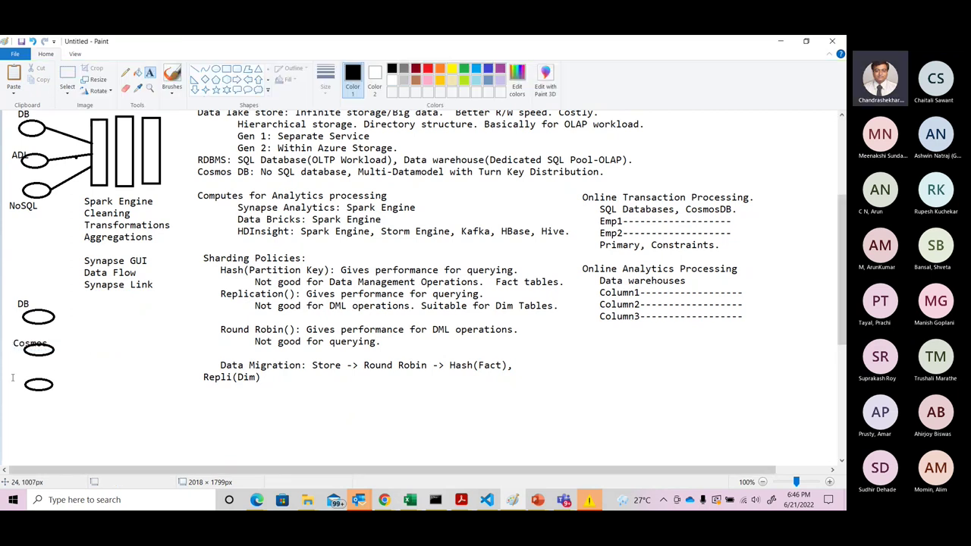
left_click(12, 377)
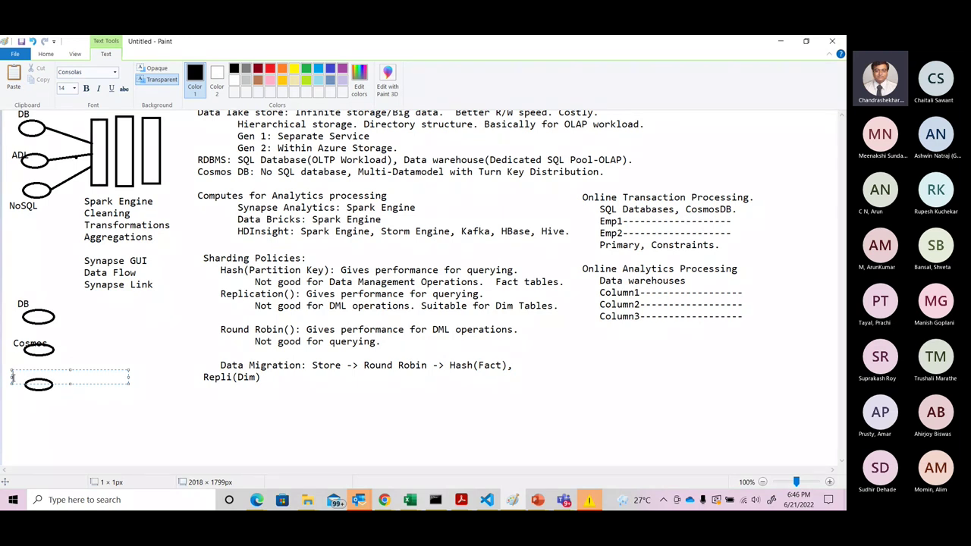
type("Data Lake")
left_click(117, 428)
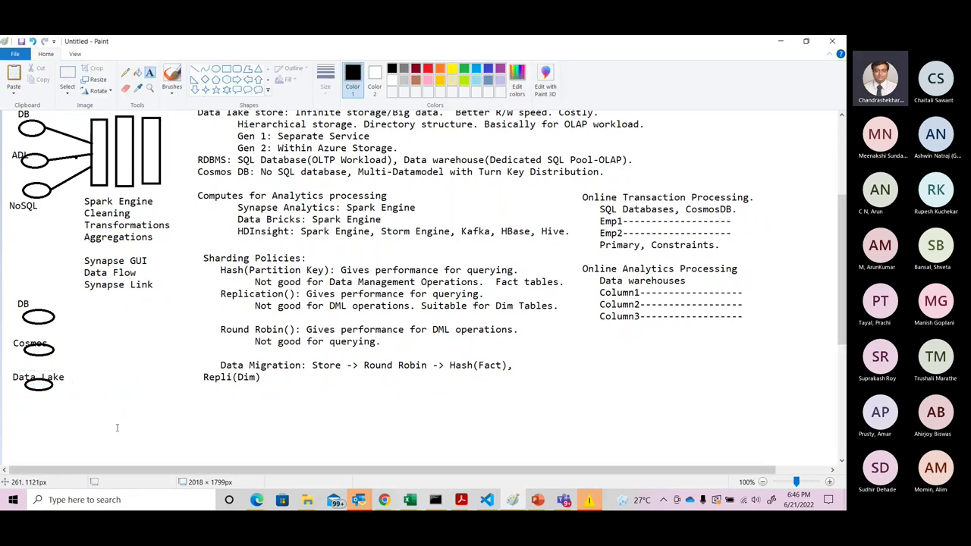
Step: Draw a straight line from each of the DB, Cosmos and Data Lake ellipses, converging to their right
left_click(195, 70)
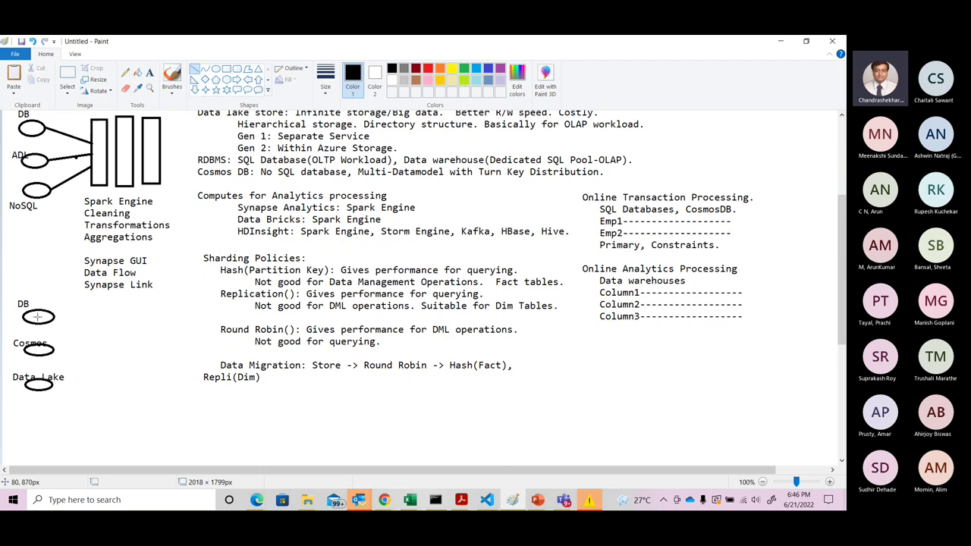
mouse_move(47, 314)
left_mouse_down()
mouse_move(89, 334)
mouse_move(48, 348)
mouse_move(87, 345)
left_mouse_up()
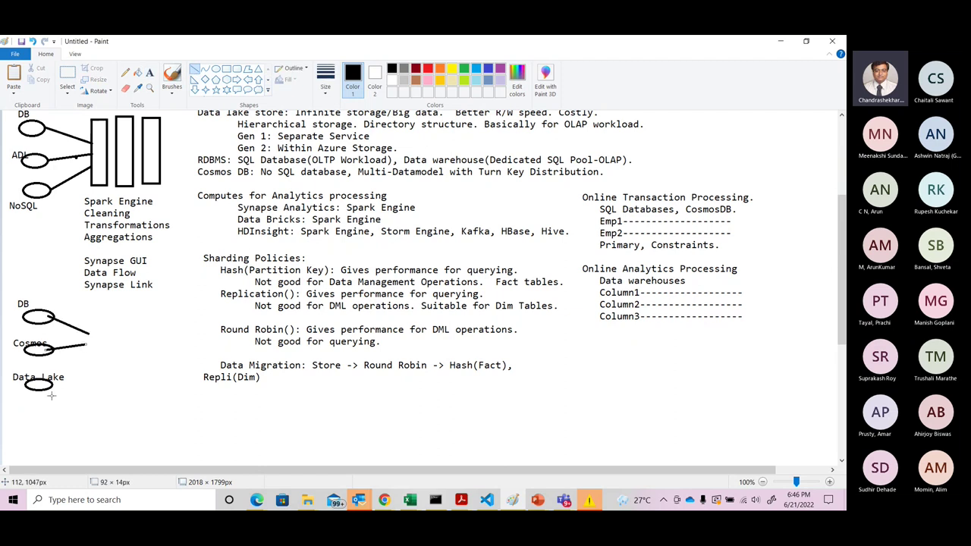
mouse_move(47, 386)
left_mouse_down()
mouse_move(82, 367)
mouse_move(86, 351)
left_mouse_up()
left_click(95, 410)
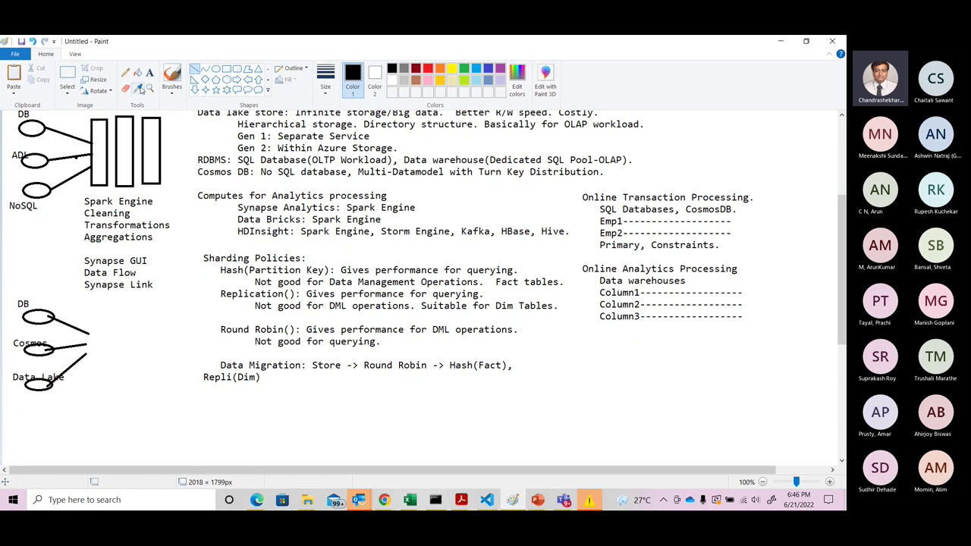
Step: Draw an ellipse about 101 × 46 px where the three lines converge and a tall narrow rectangle to its right
left_click(216, 68)
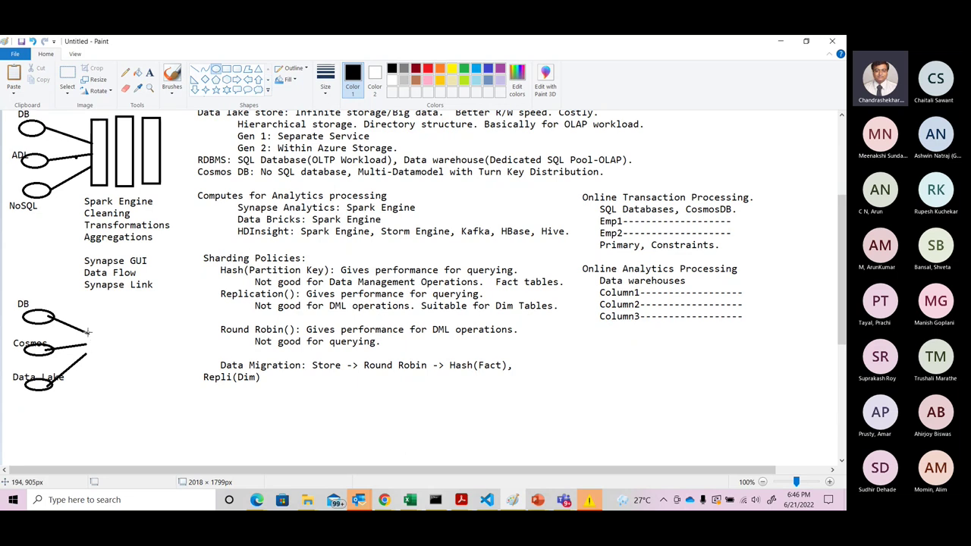
left_click_drag(86, 333, 132, 355)
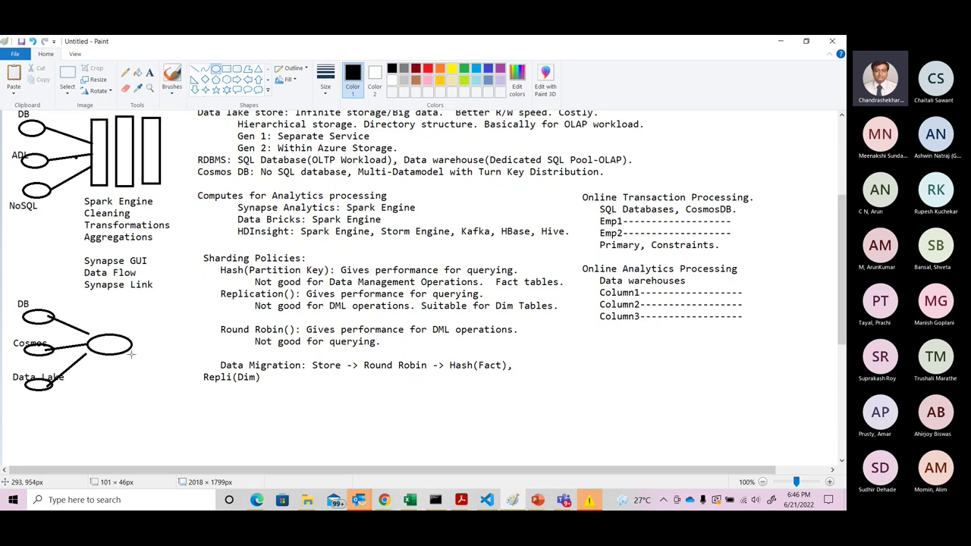
left_click(130, 377)
left_click(225, 69)
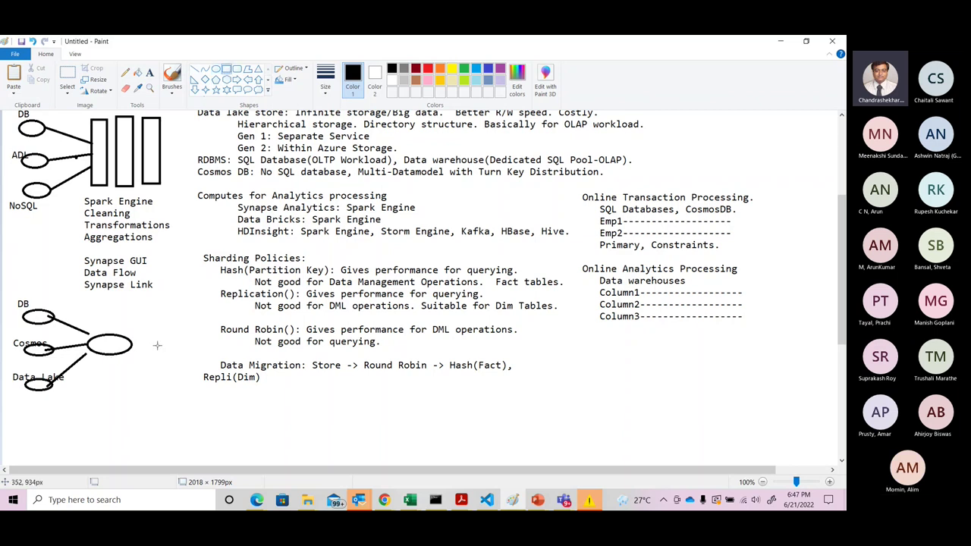
left_click_drag(146, 323, 162, 370)
left_click(173, 378)
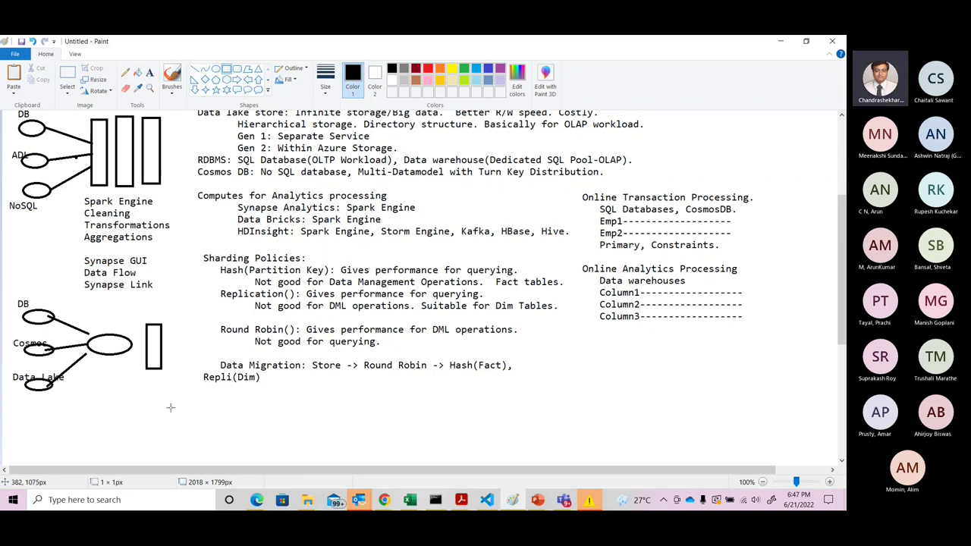
Step: Draw a second tall narrow rectangle beside the first and label the pair N1 and N2 underneath
left_click_drag(170, 324, 183, 369)
left_click(183, 424)
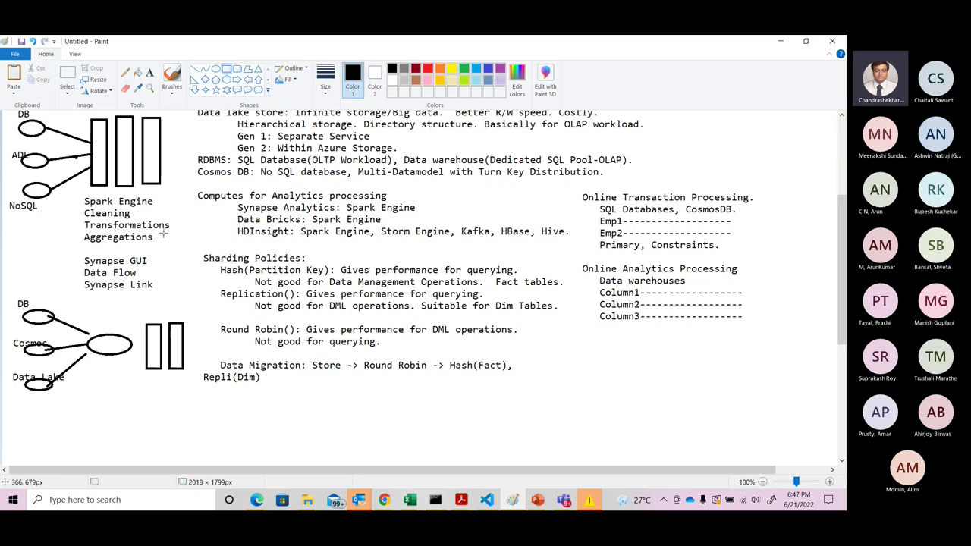
left_click(149, 73)
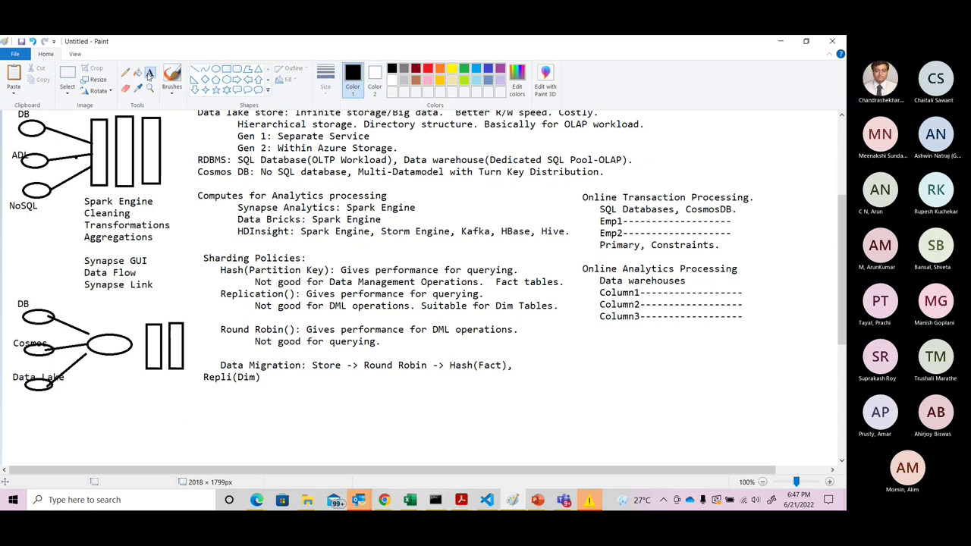
left_click(138, 376)
type("N1")
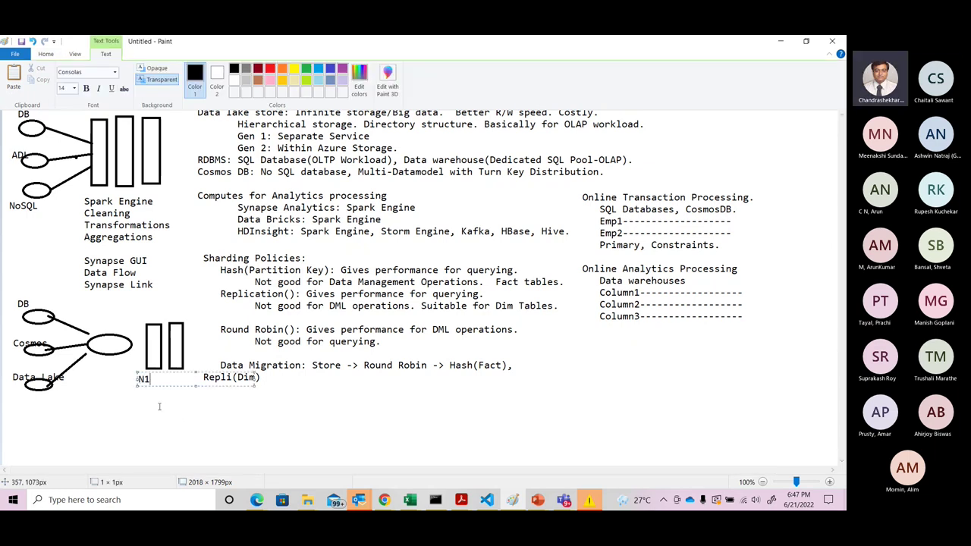
left_click(159, 406)
left_click(170, 379)
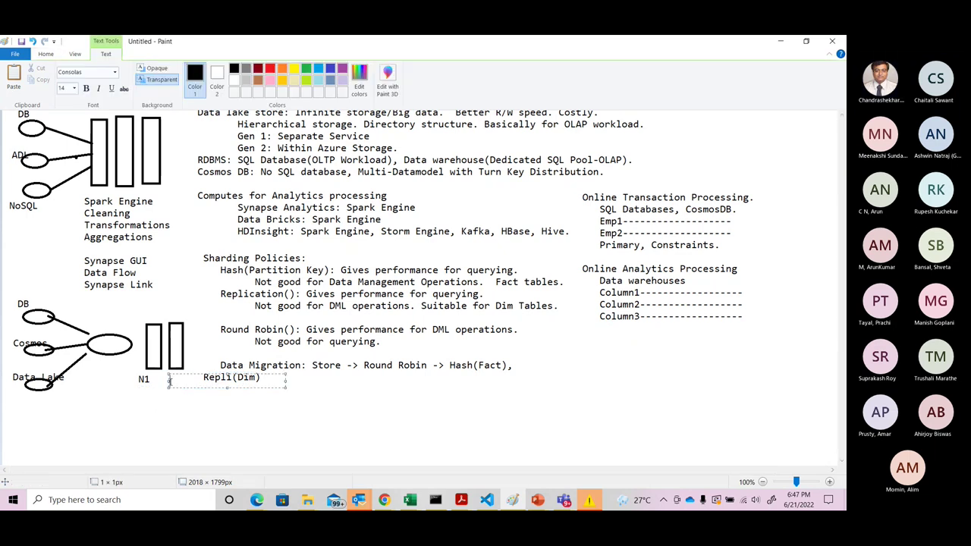
type("N2")
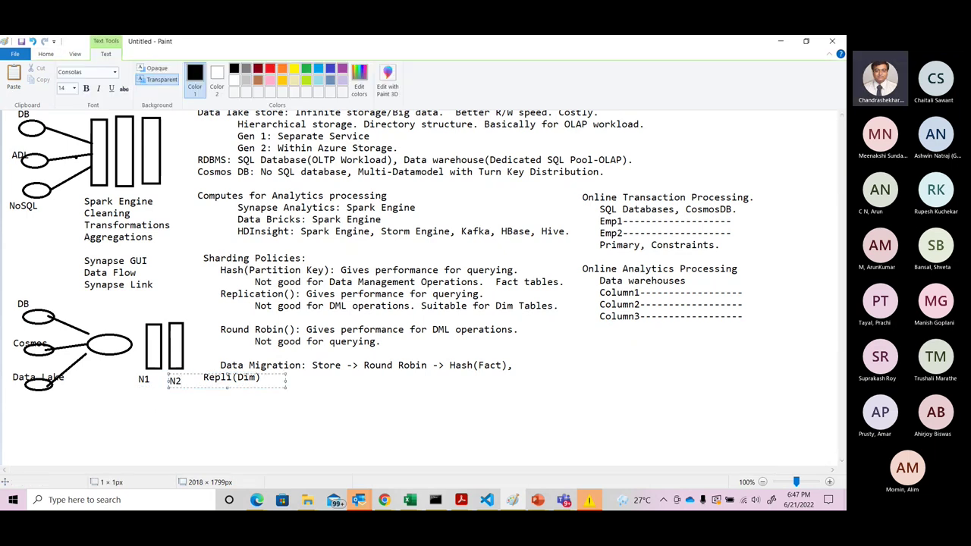
left_click(192, 418)
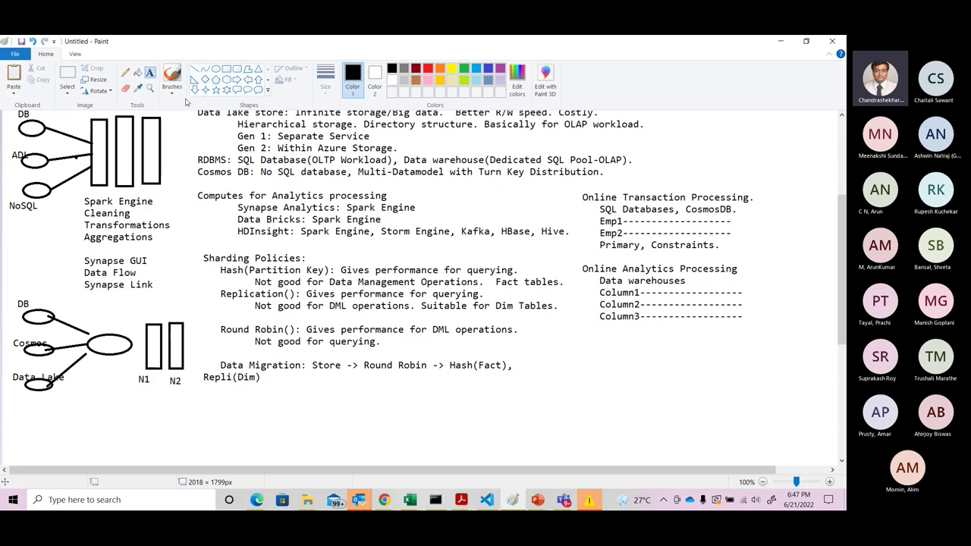
left_click(194, 69)
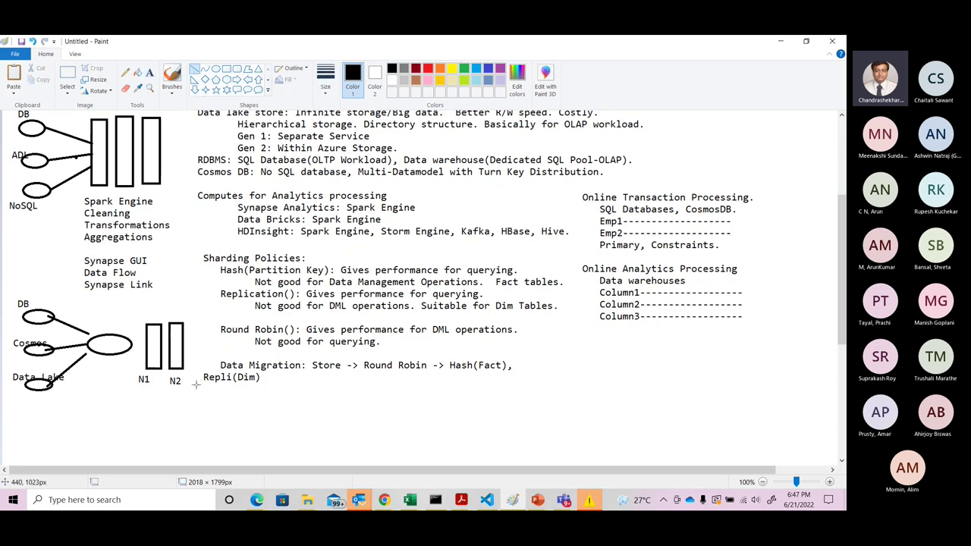
left_click_drag(204, 341, 220, 346)
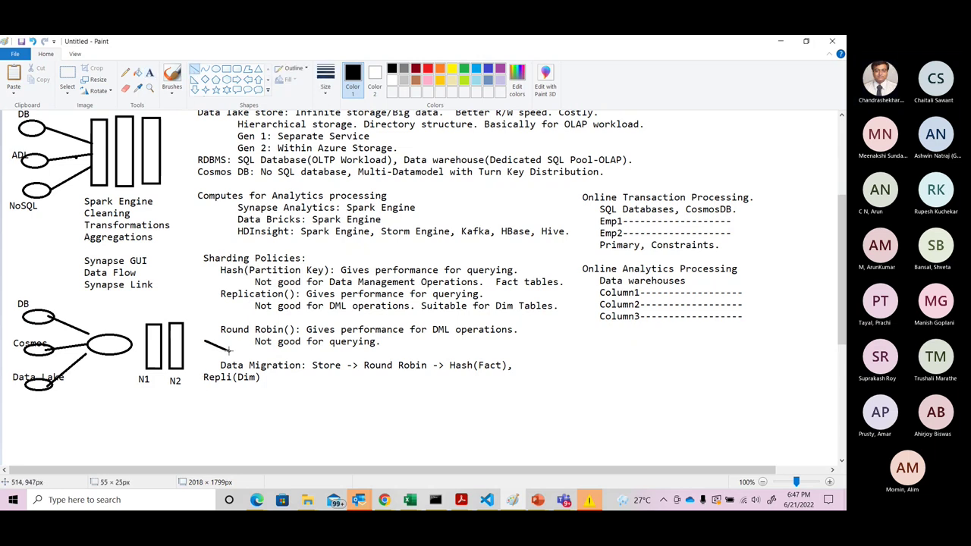
key("ctrl+z")
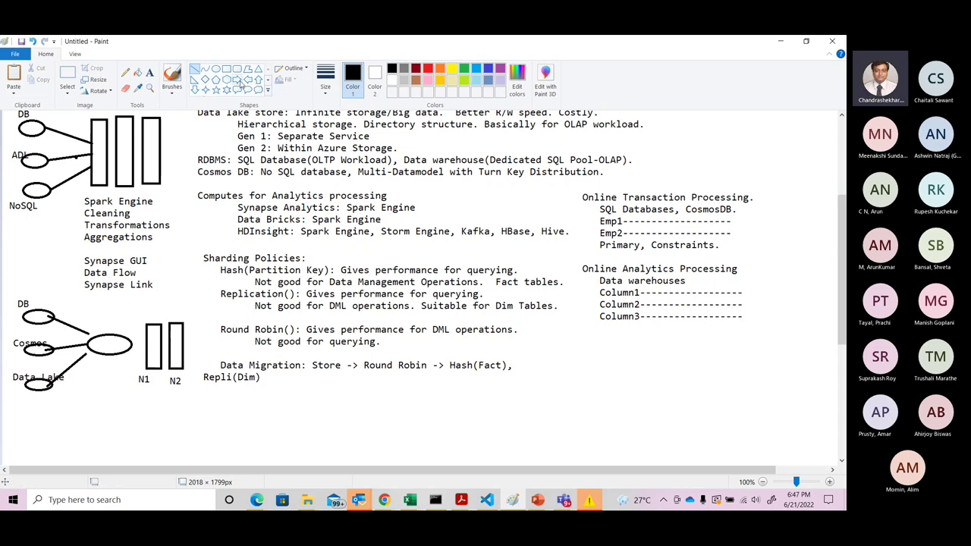
Step: Draw a small ellipse to the right of the N2 rectangle and label it RDBMS
left_click(216, 68)
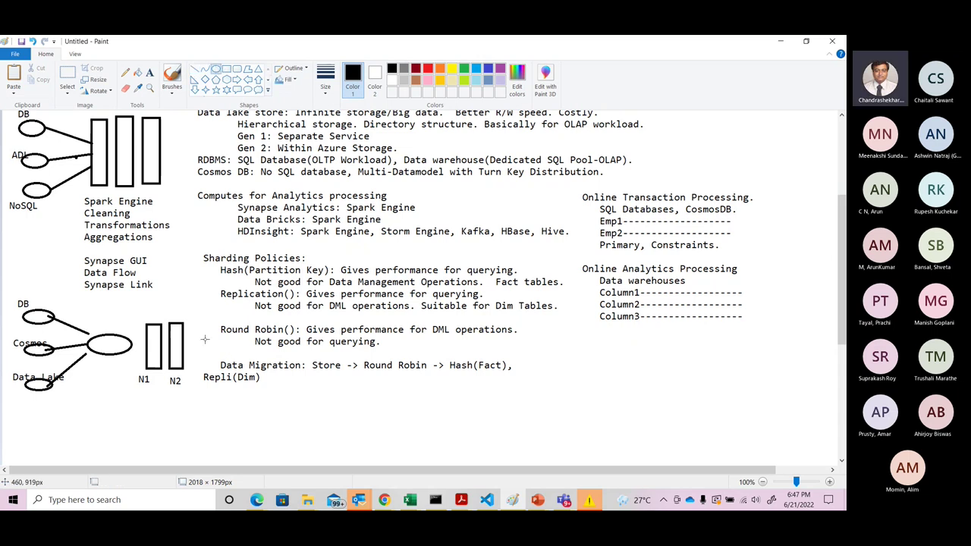
left_click_drag(204, 338, 239, 354)
left_click(149, 73)
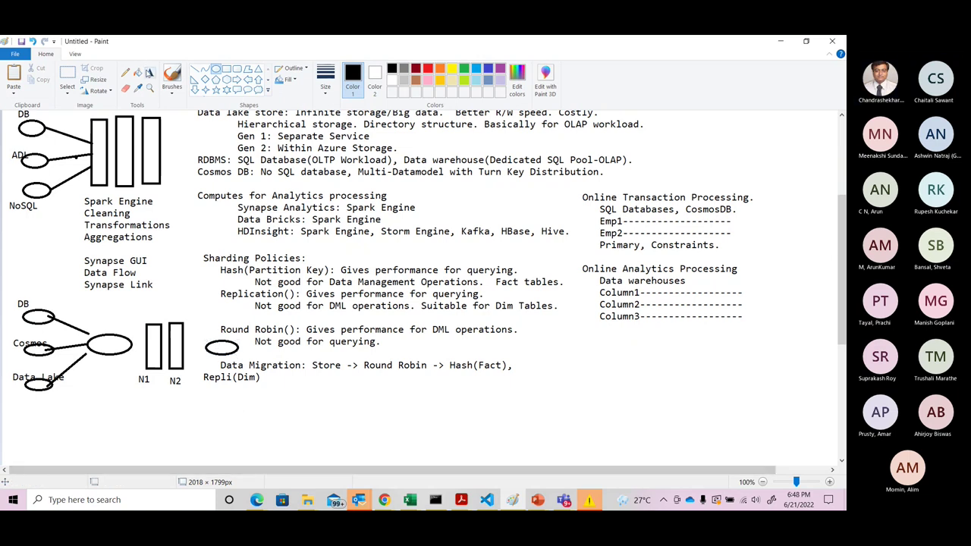
left_click(212, 347)
type("RDBMS")
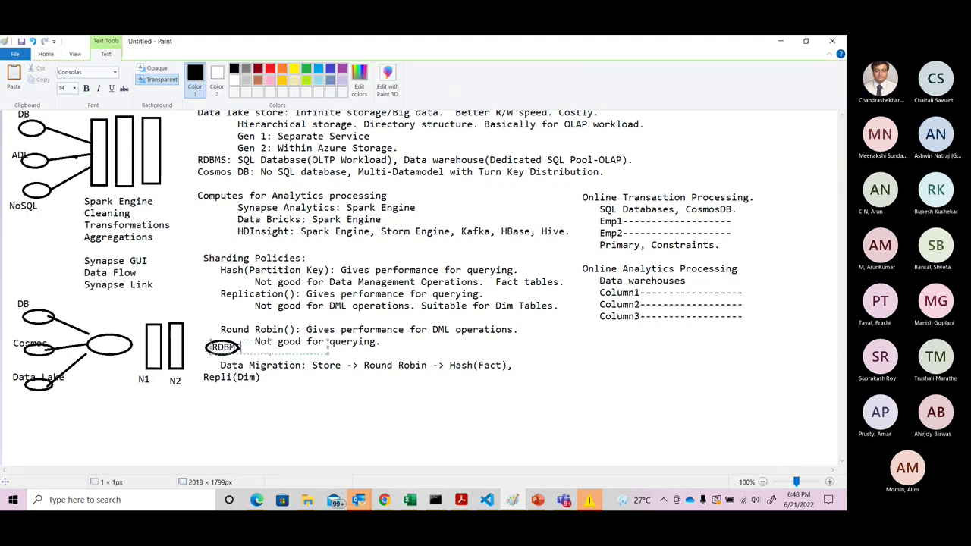
left_click(270, 436)
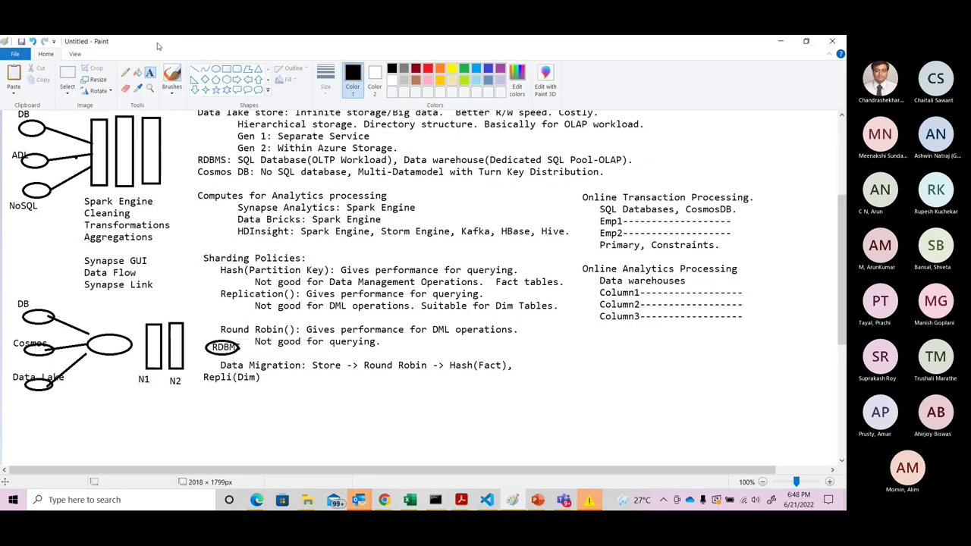
Step: Connect the large ellipse, the N1 and N2 rectangles and the RDBMS ellipse in sequence with short straight lines
left_click(195, 69)
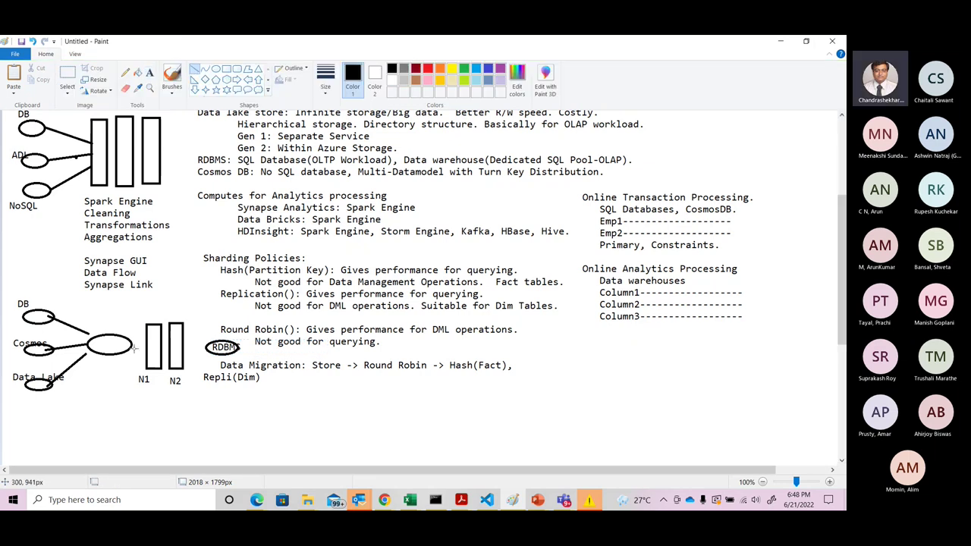
left_click_drag(132, 345, 147, 345)
left_click_drag(161, 346, 168, 347)
left_click_drag(183, 347, 206, 347)
left_click(262, 361)
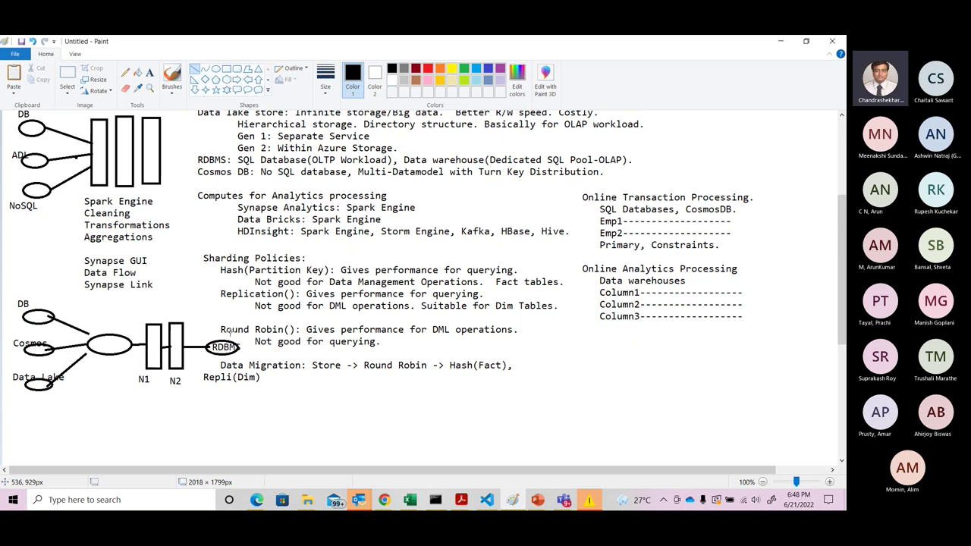
Step: Draw a long horizontal line beneath the whole lower diagram
left_click(195, 71)
left_click_drag(47, 410, 226, 409)
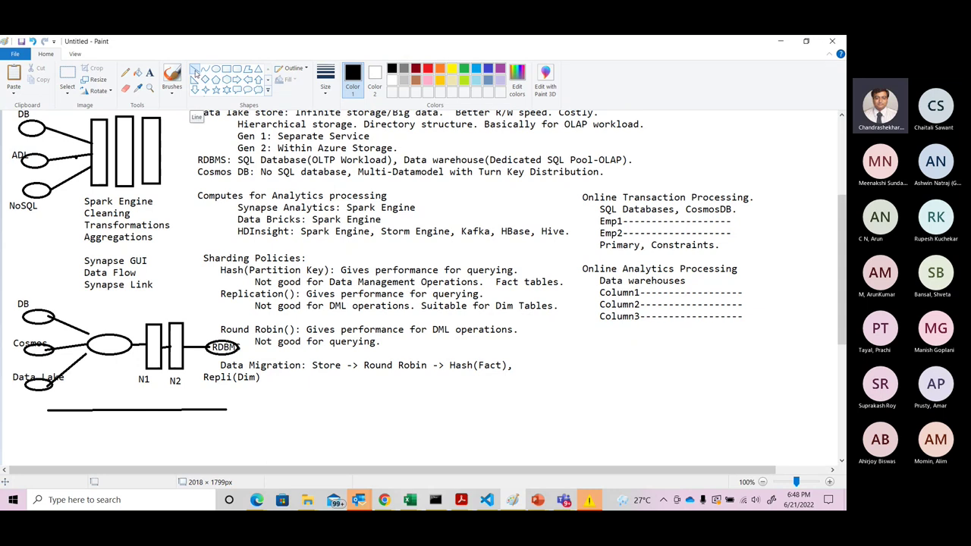
left_click(196, 71)
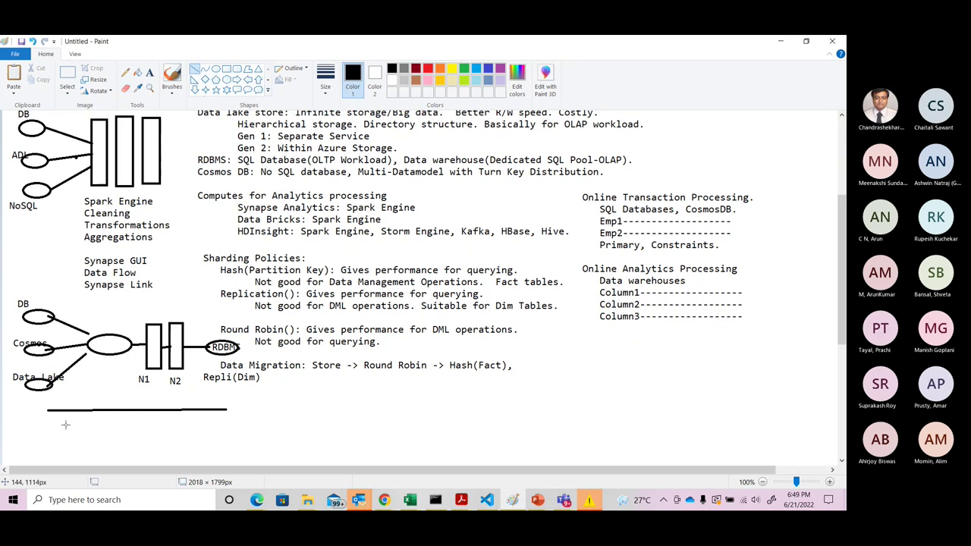
left_click_drag(67, 339, 67, 340)
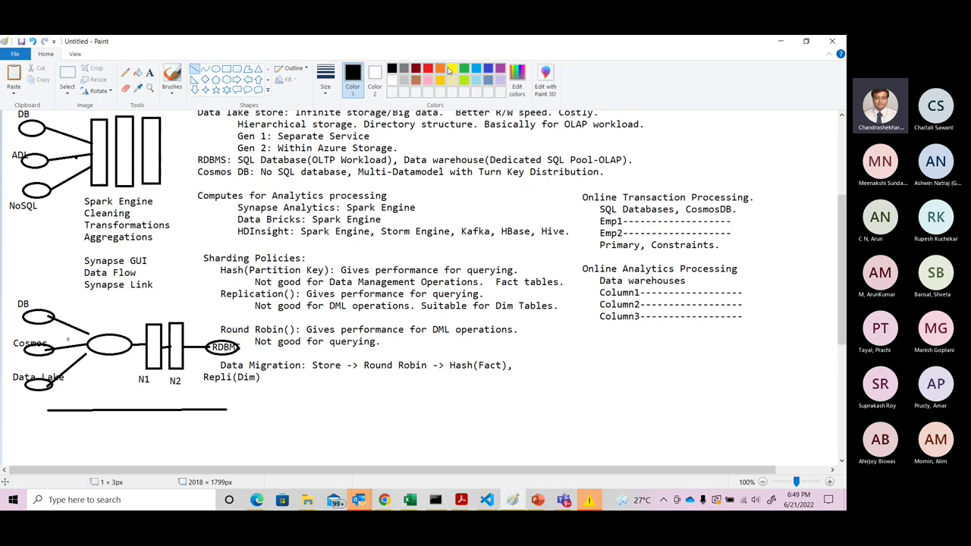
Step: Draw five green lines linking the bottom horizontal line area to the source connectors, large ellipse, N1, N2 and RDBMS
left_click(464, 69)
left_click(68, 339)
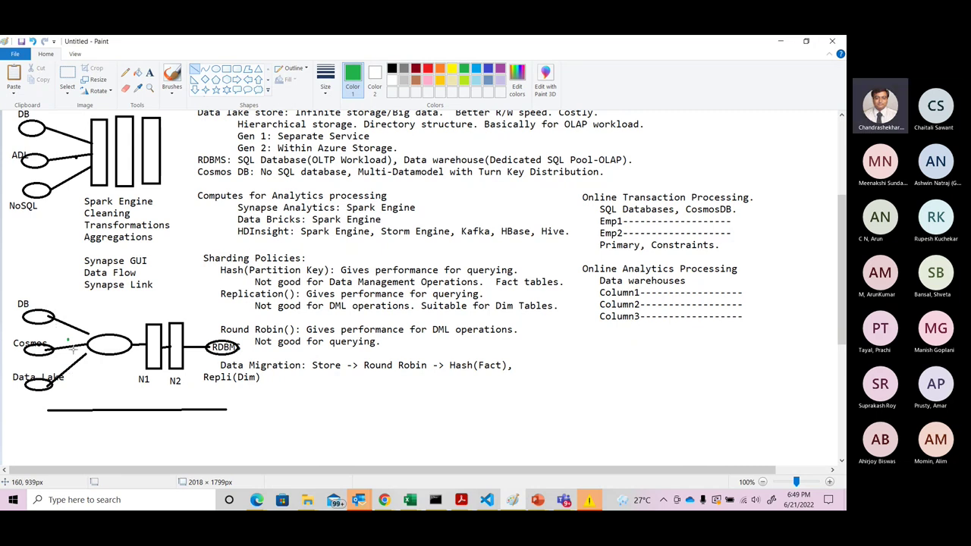
left_click(195, 68)
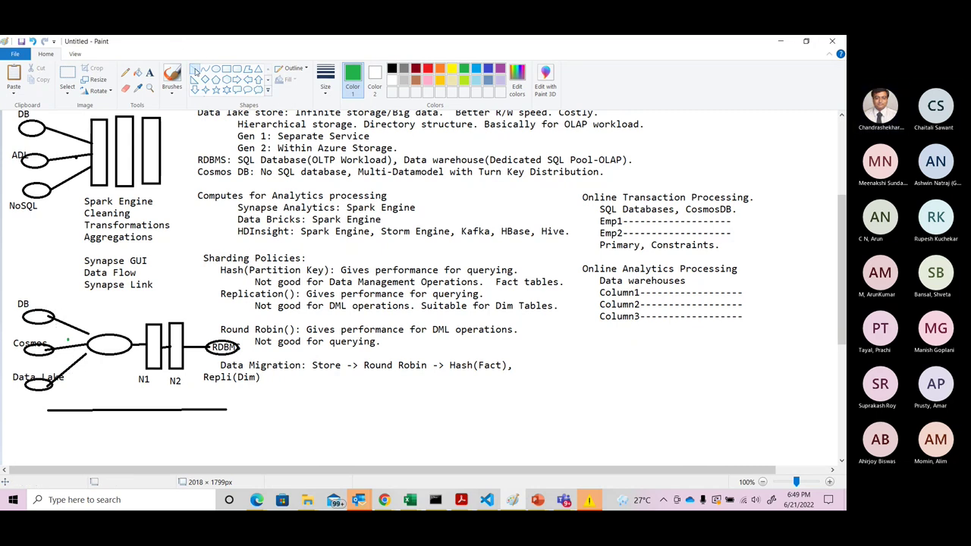
left_click_drag(63, 317, 82, 407)
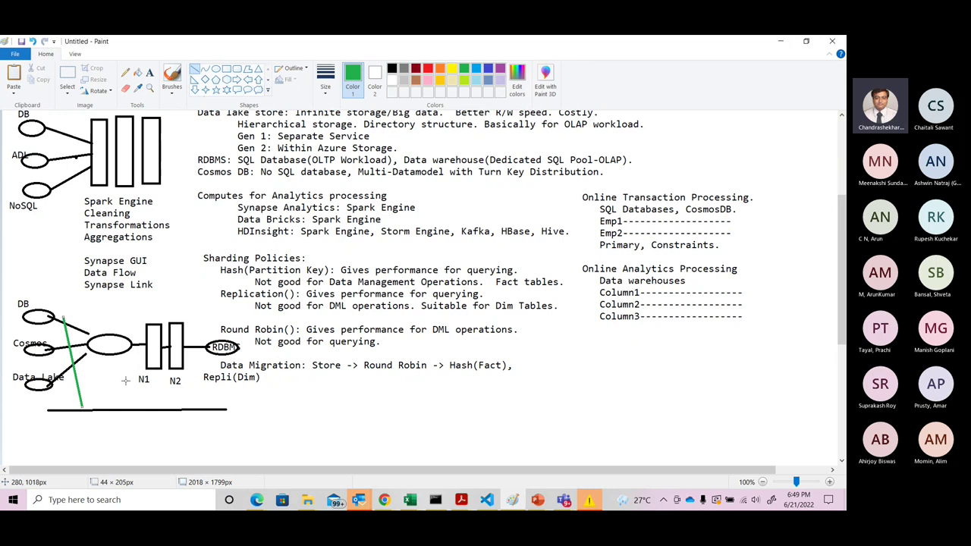
left_click_drag(99, 399, 107, 348)
left_click_drag(137, 405, 156, 365)
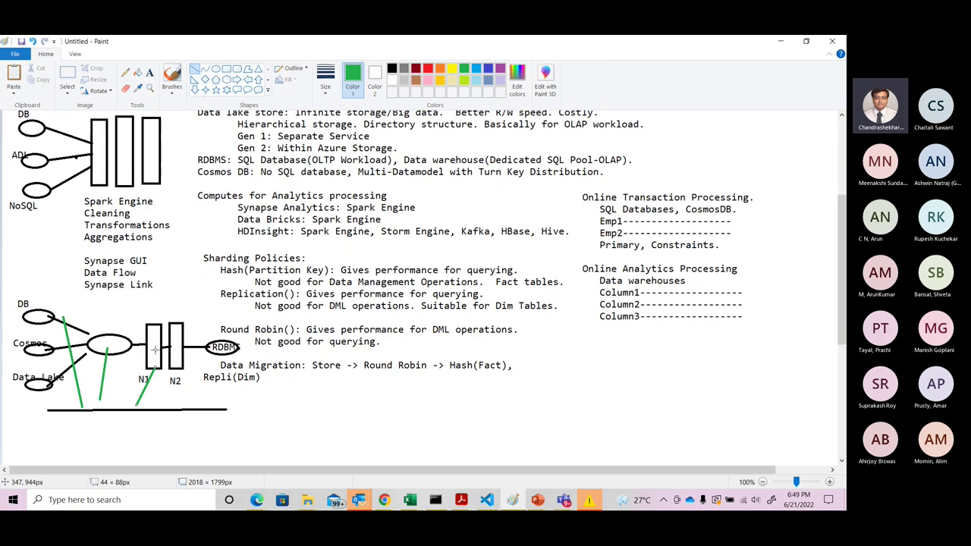
left_click_drag(161, 405, 179, 359)
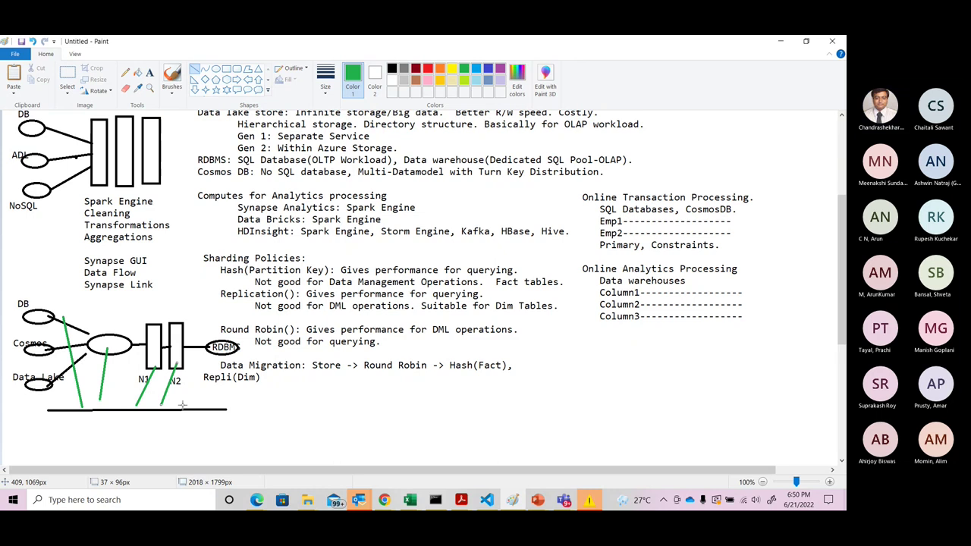
left_click_drag(177, 408, 214, 348)
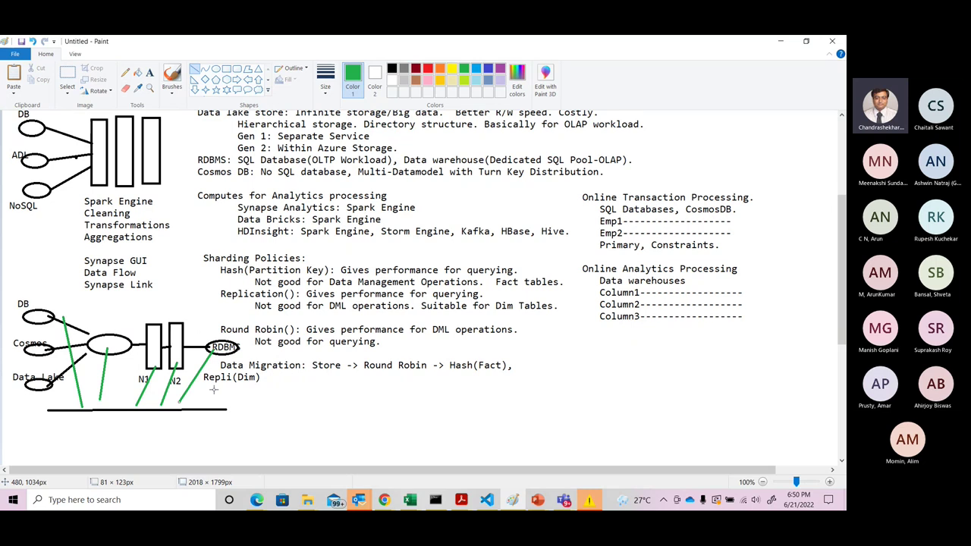
Step: Switch to Synapse Studio and examine the pipeline activities under Synapse, Move & transform and Iteration & conditionals
key("alt+Tab")
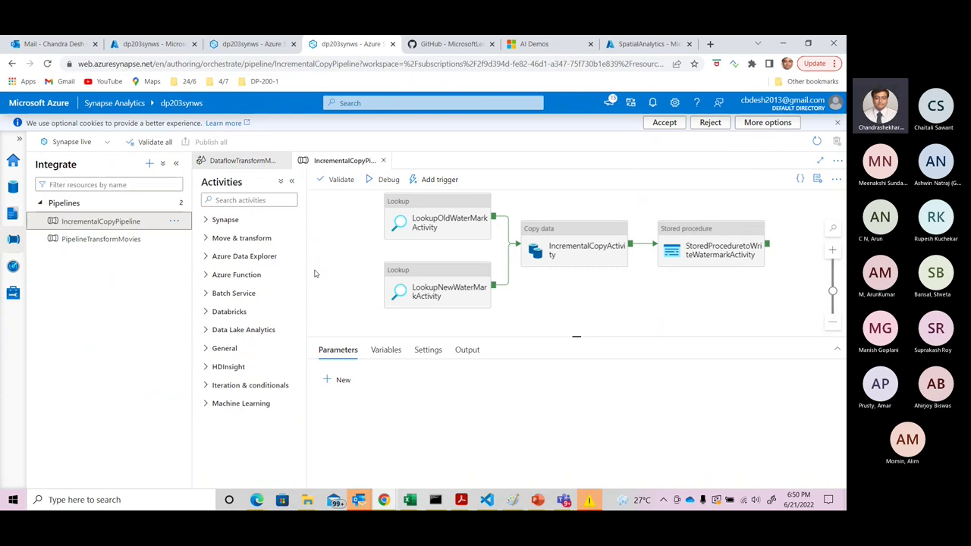
left_click(205, 220)
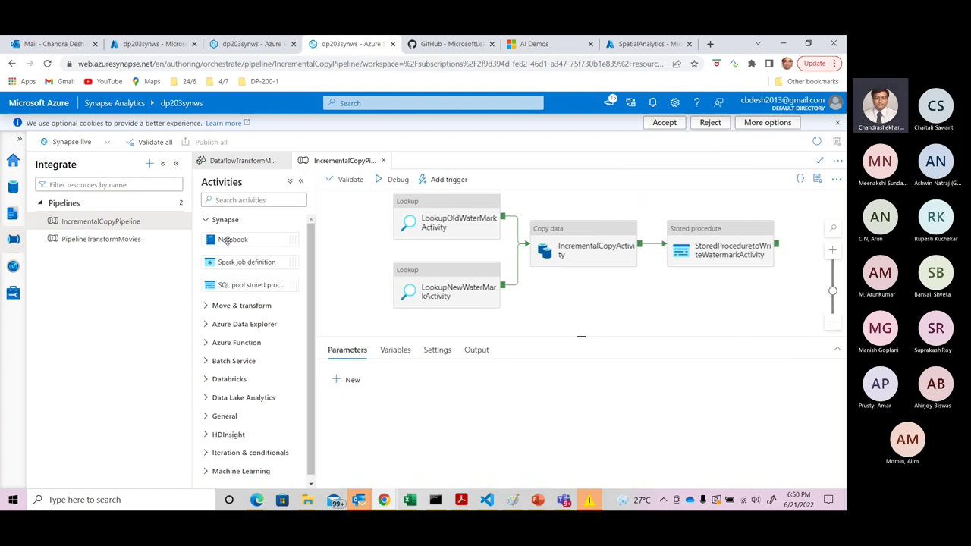
left_click(205, 306)
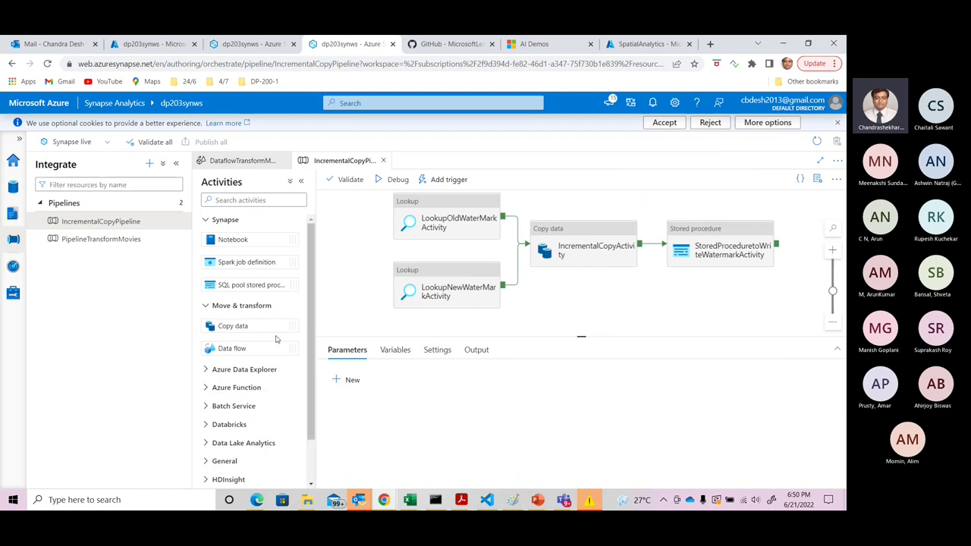
left_click_drag(309, 334, 308, 392)
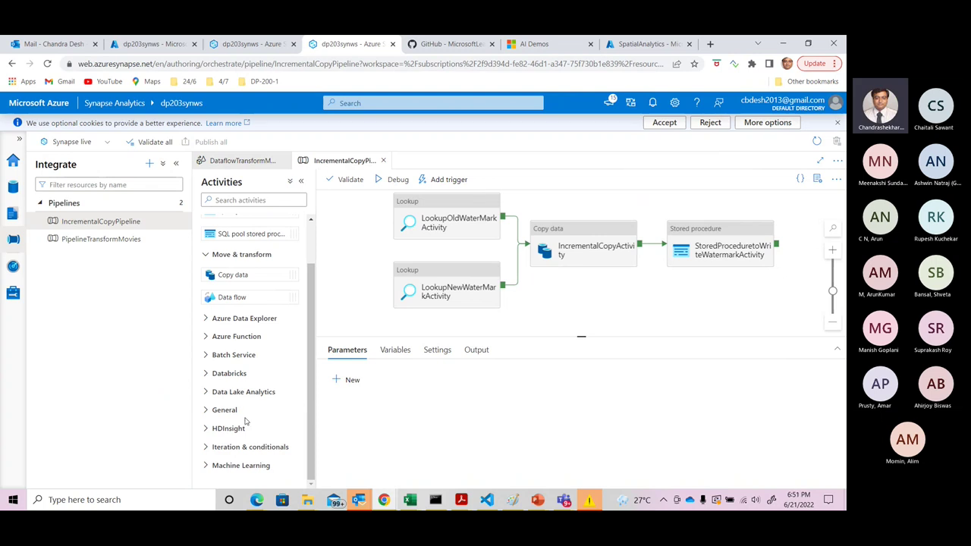
left_click(206, 449)
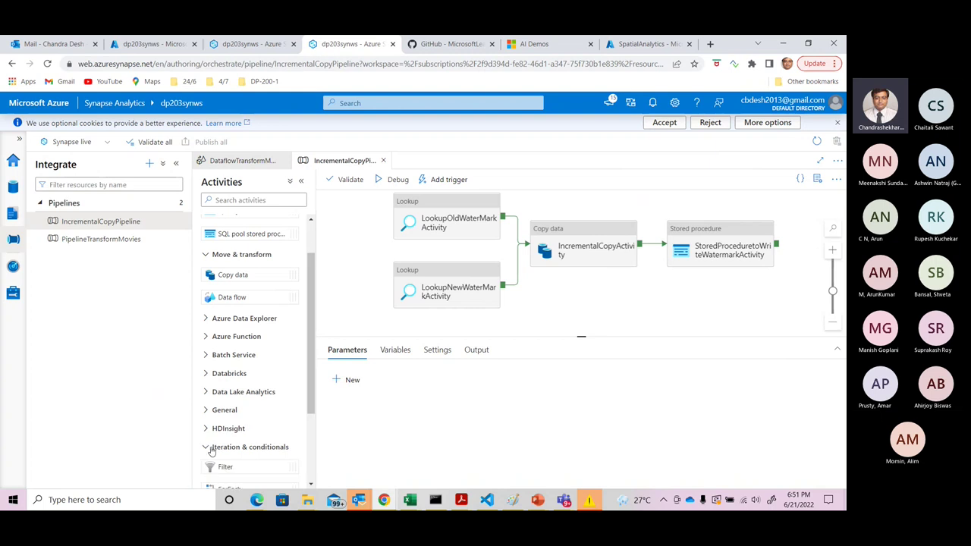
left_click_drag(313, 377, 312, 444)
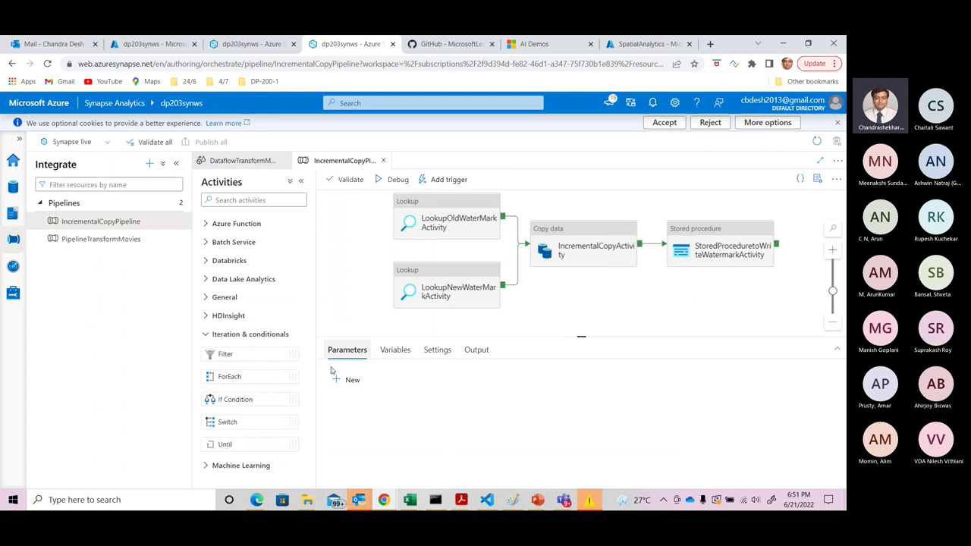
left_click_drag(310, 383, 307, 301)
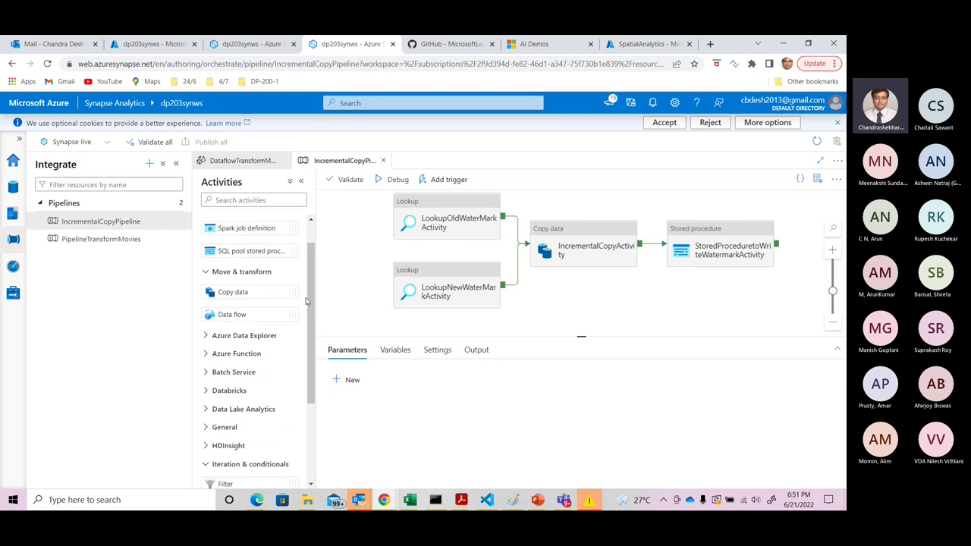
Step: Add a Copy data activity to IncrementalCopyPipeline below the existing activities and view its Source, Sink and Mapping settings
left_click_drag(234, 292, 657, 311)
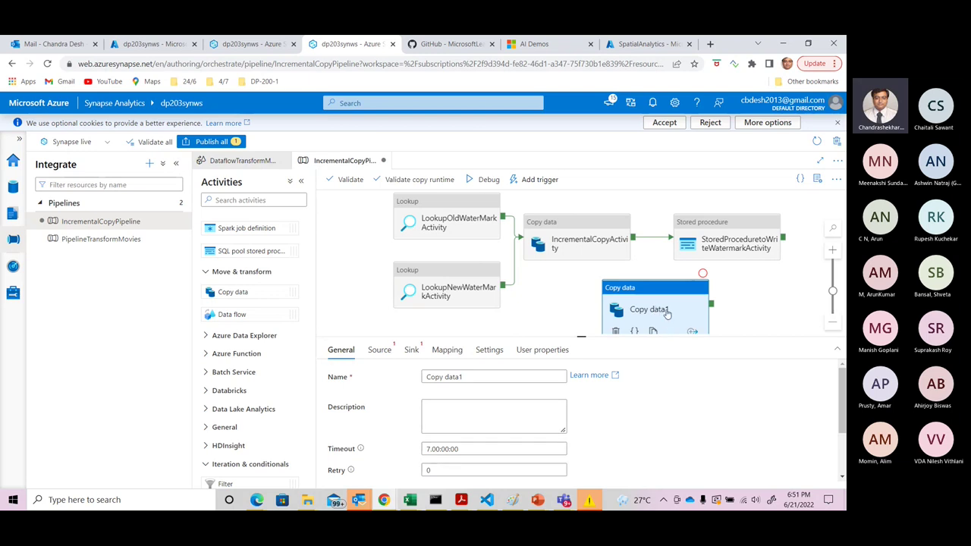
left_click(380, 350)
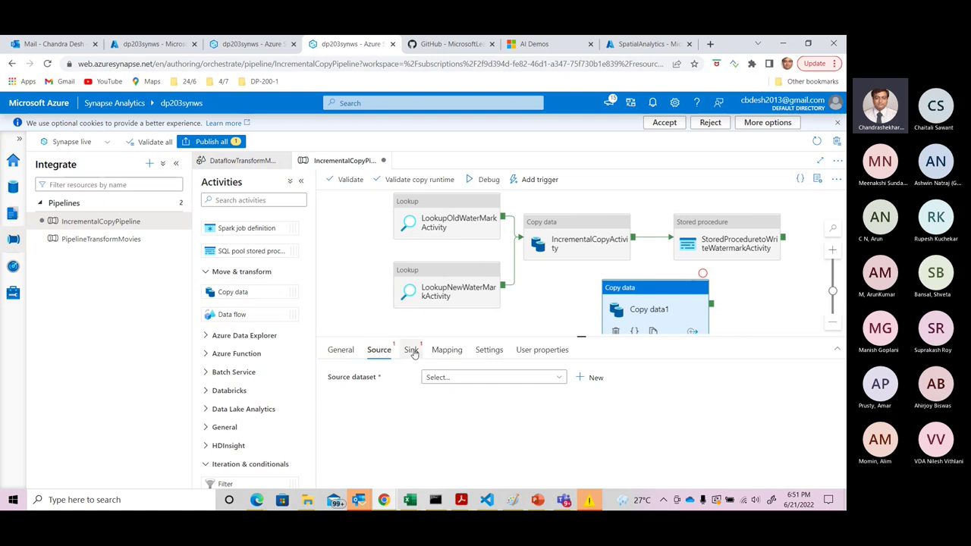
left_click(413, 353)
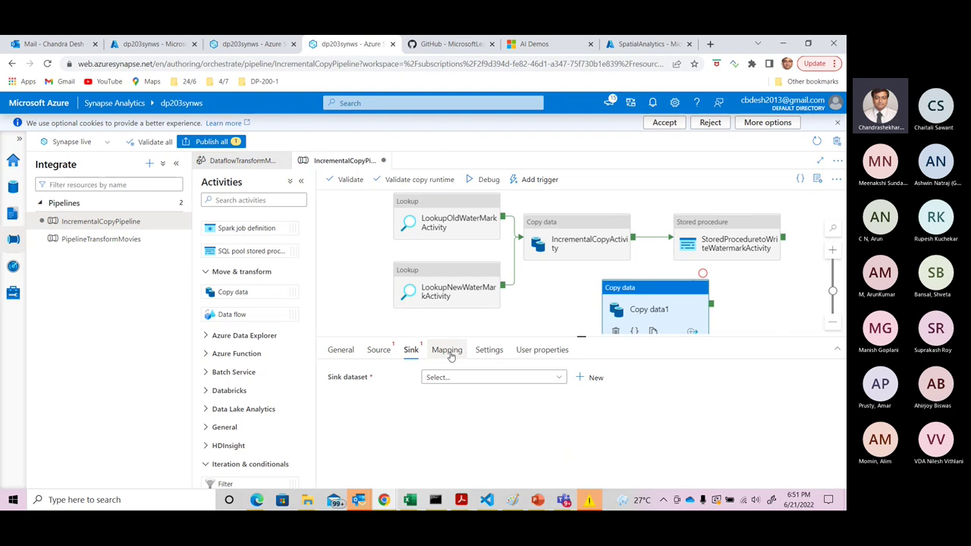
left_click(449, 353)
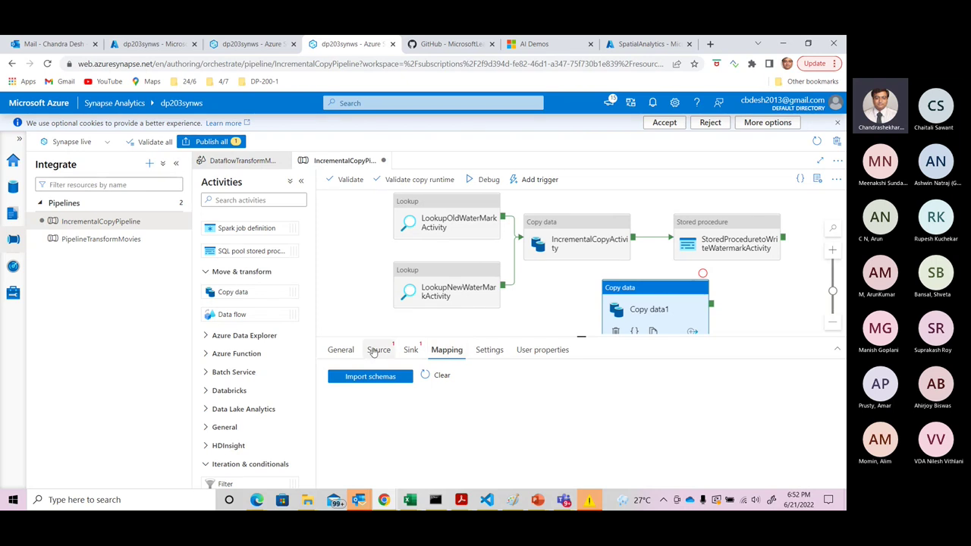
Step: Examine the Databricks and HDInsight activities, and delete the Copy data1 activity from IncrementalCopyPipeline
left_click(205, 393)
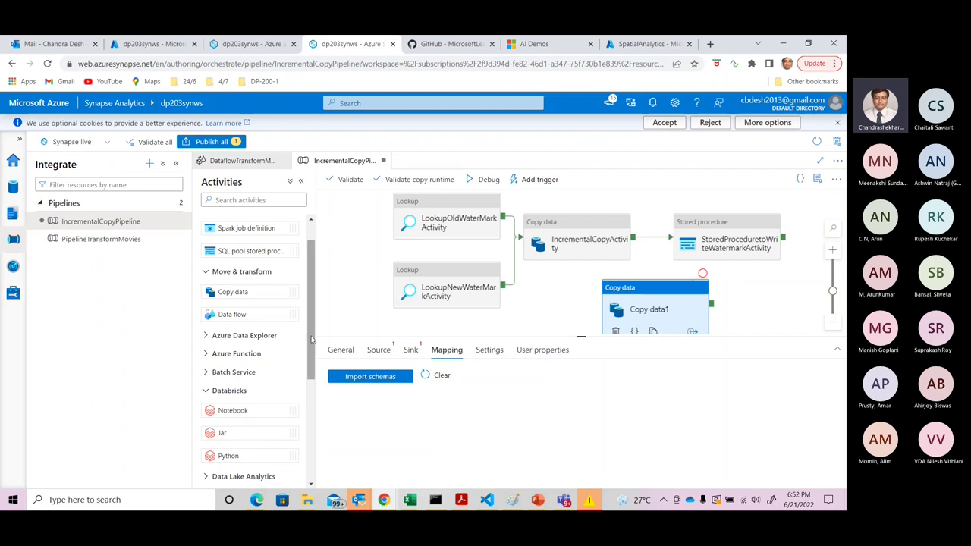
scroll(312, 304, "up", 2)
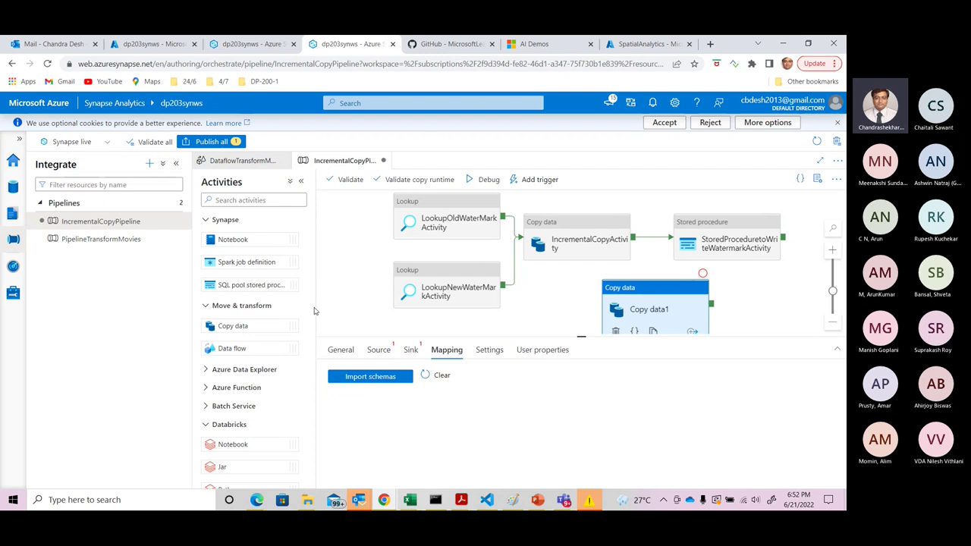
left_click_drag(308, 317, 310, 427)
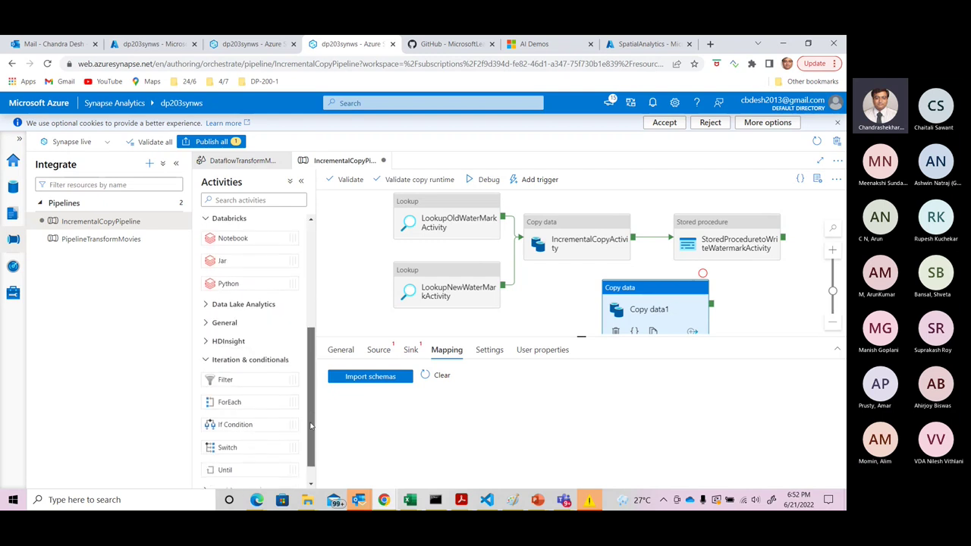
left_click(206, 341)
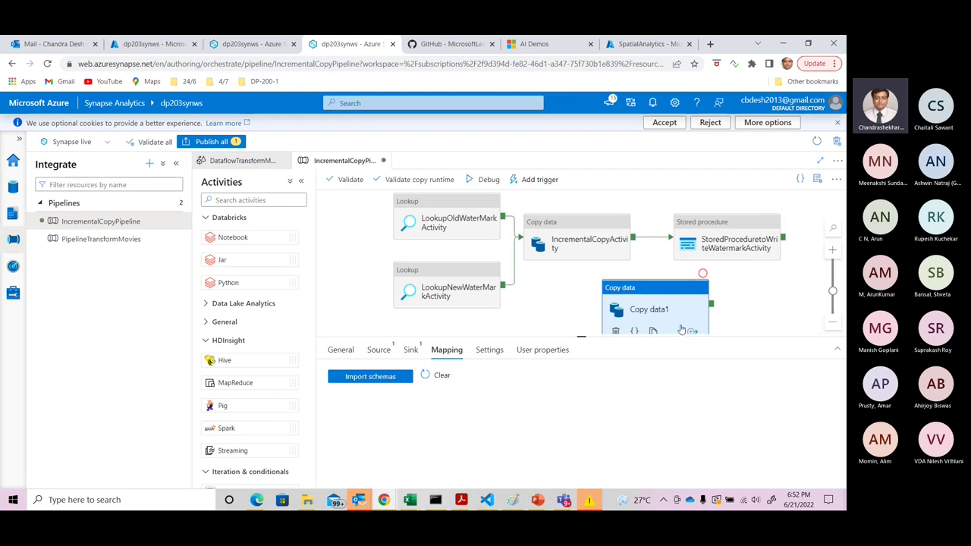
left_click(615, 330)
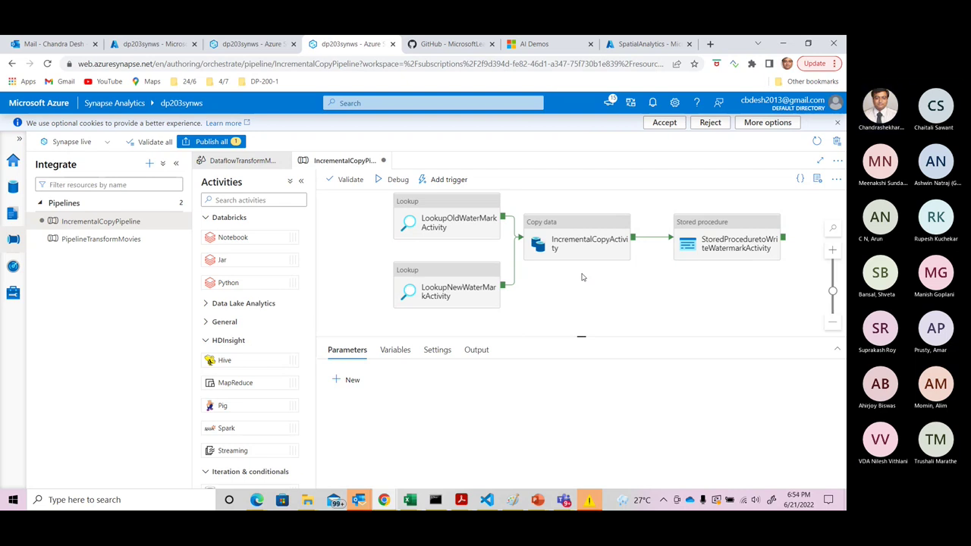
Step: Open the data flow used by PipelineTransformMovies and view the filter settings of its FilterYears transformation
left_click(115, 241)
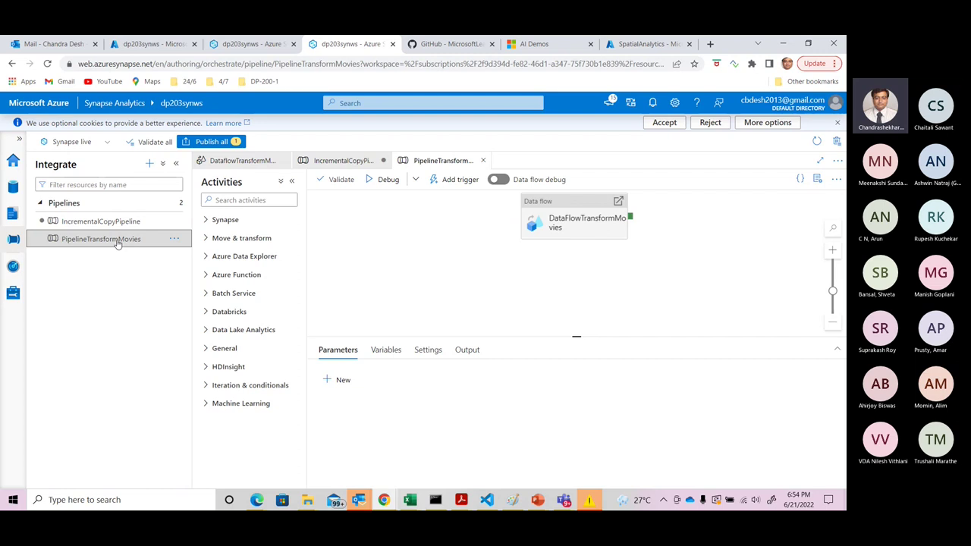
double_click(558, 226)
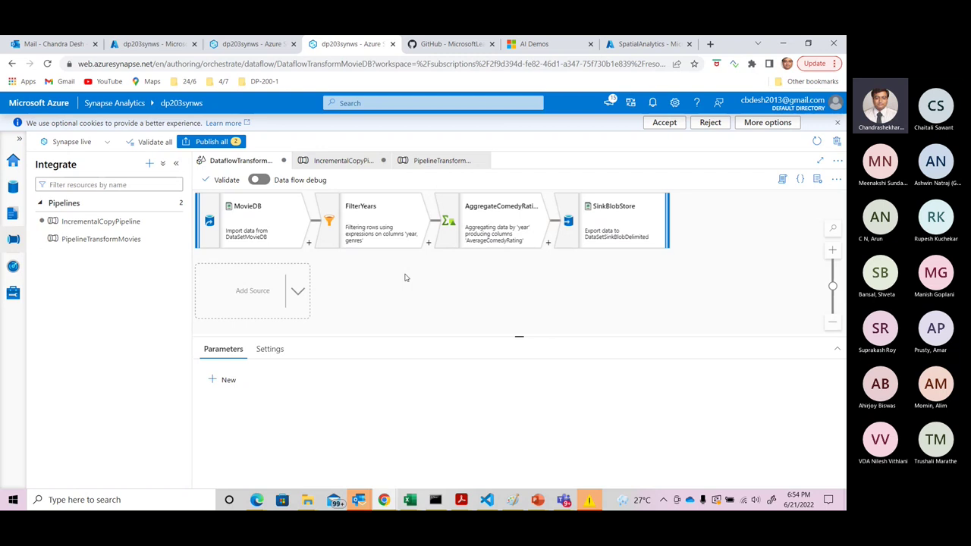
left_click(383, 226)
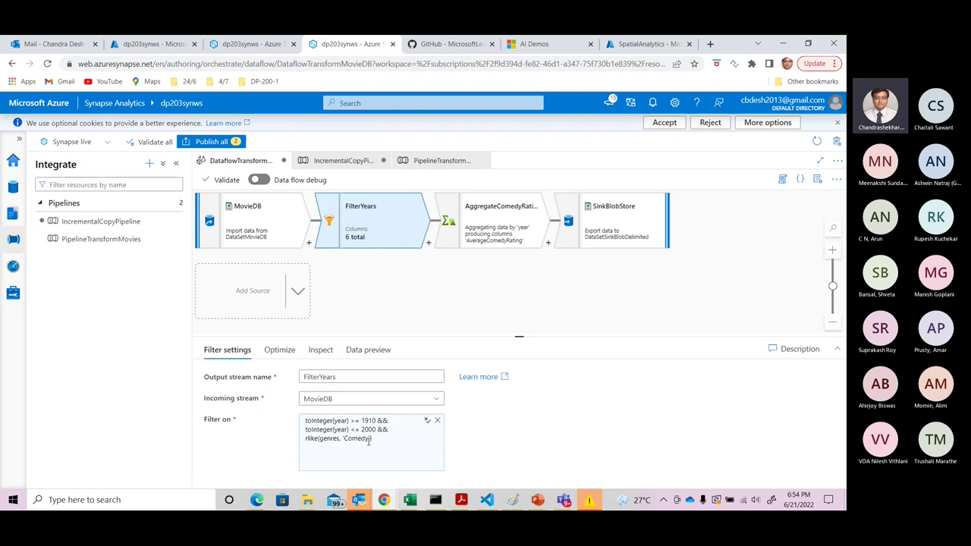
Step: Review the Group by and Aggregates settings of AggregateComedyRatings, as well as the SinkBlobStore sink settings
left_click(510, 231)
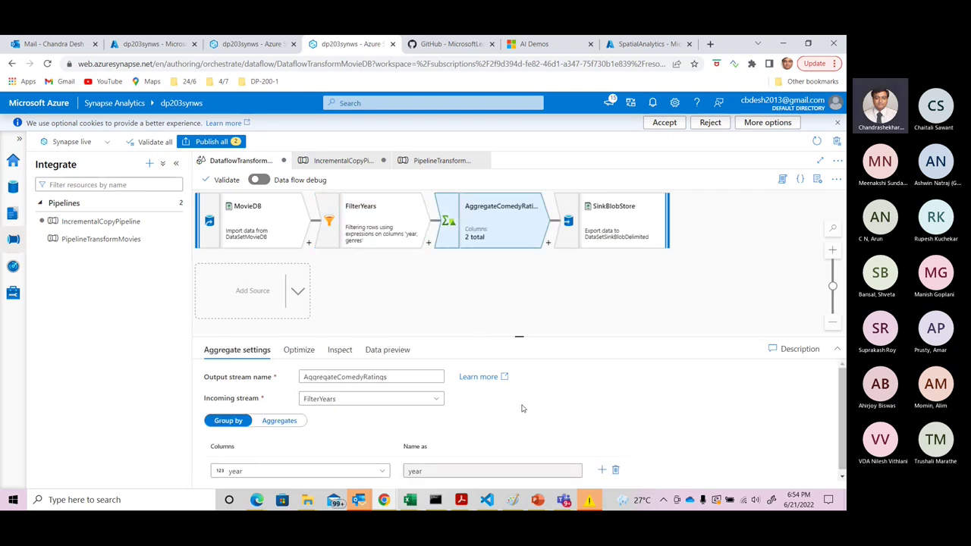
scroll(470, 433, "down", 1)
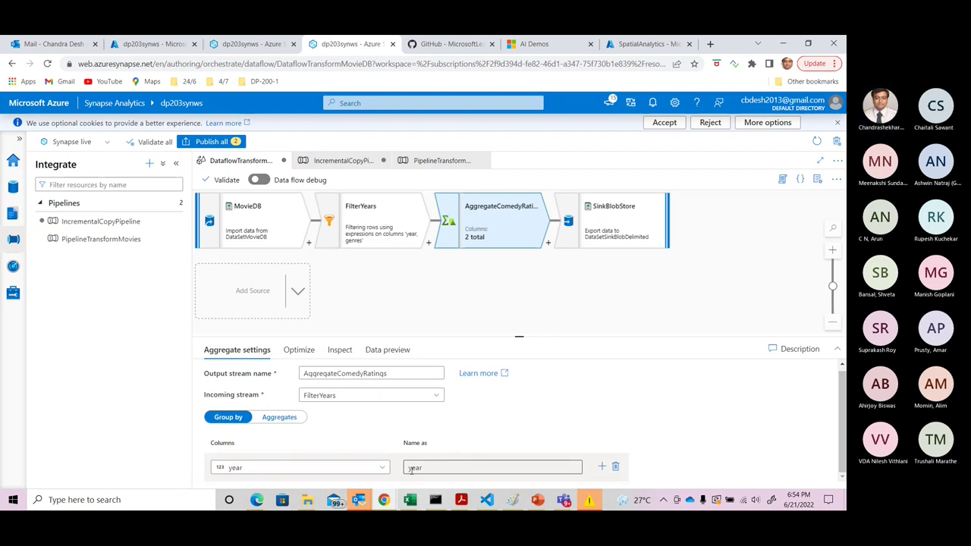
left_click(286, 419)
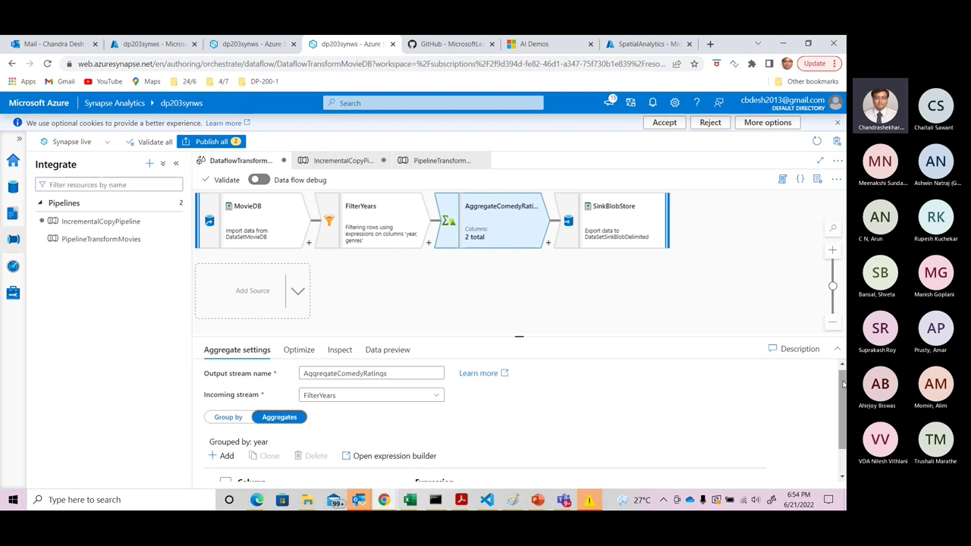
left_click_drag(843, 385, 844, 420)
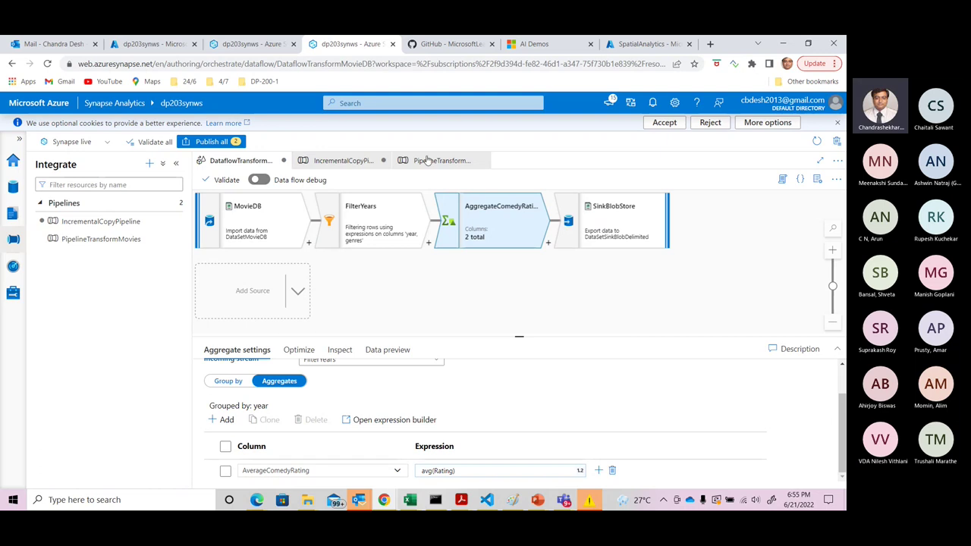
left_click(612, 231)
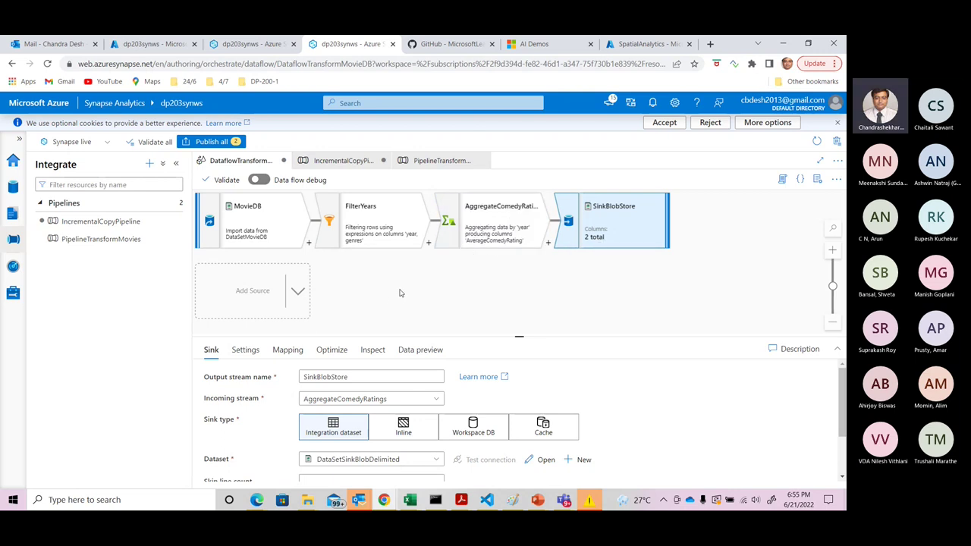
Step: Examine the full list of transformations that can be added after the MovieDB source, down to Sink, without adding one
left_click(308, 243)
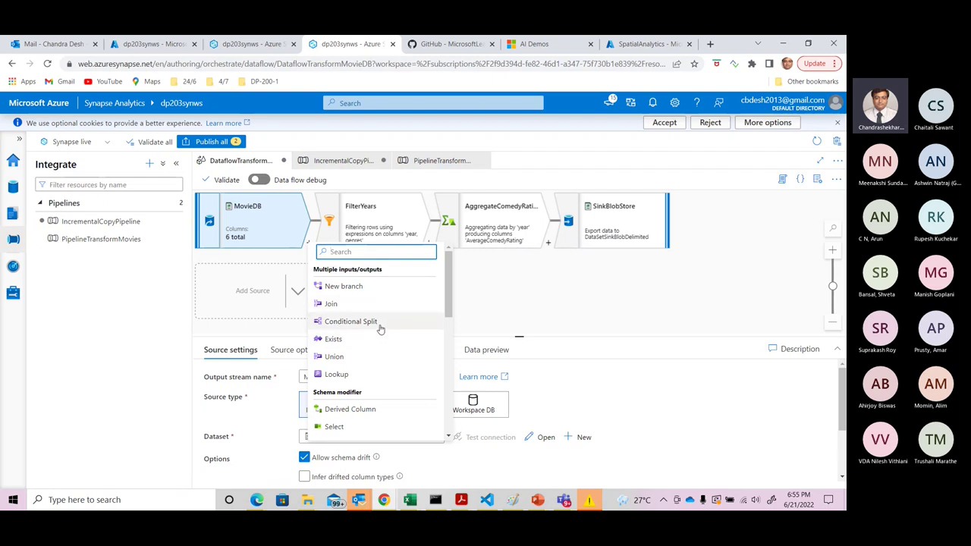
left_click_drag(449, 294, 448, 329)
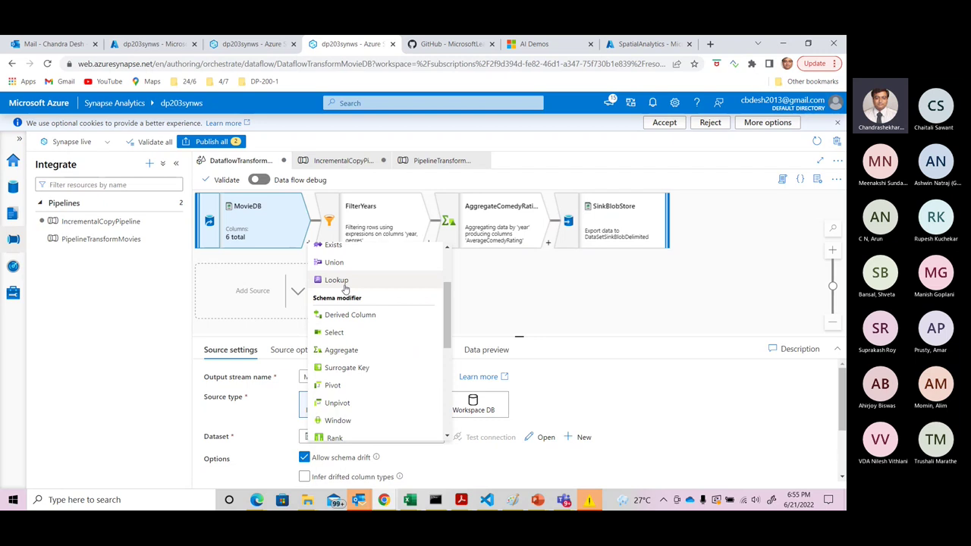
left_click_drag(446, 309, 436, 375)
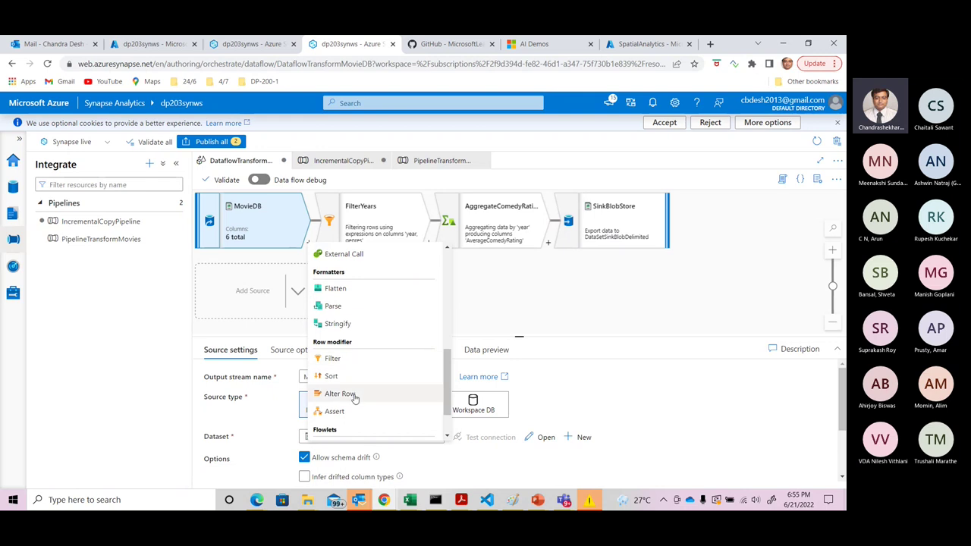
left_click_drag(452, 402, 446, 430)
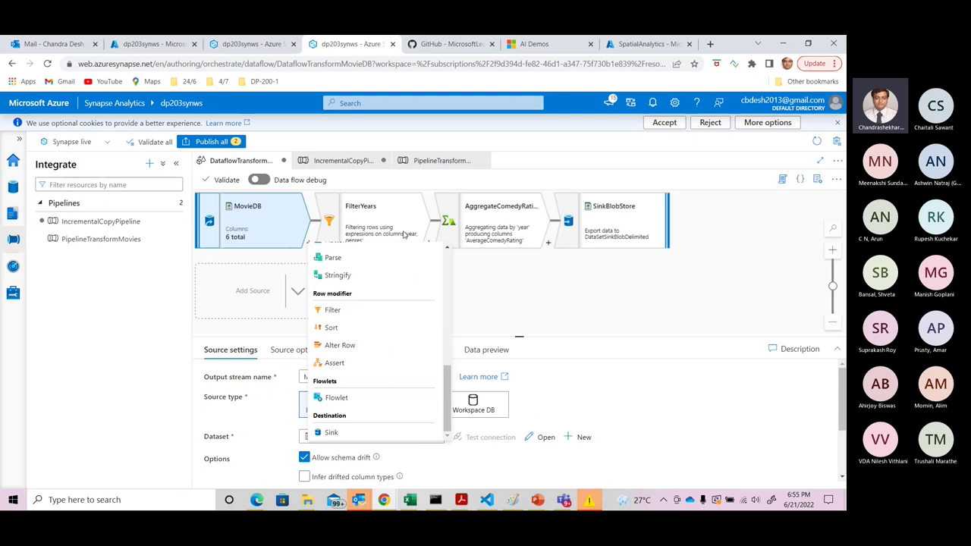
left_click(345, 165)
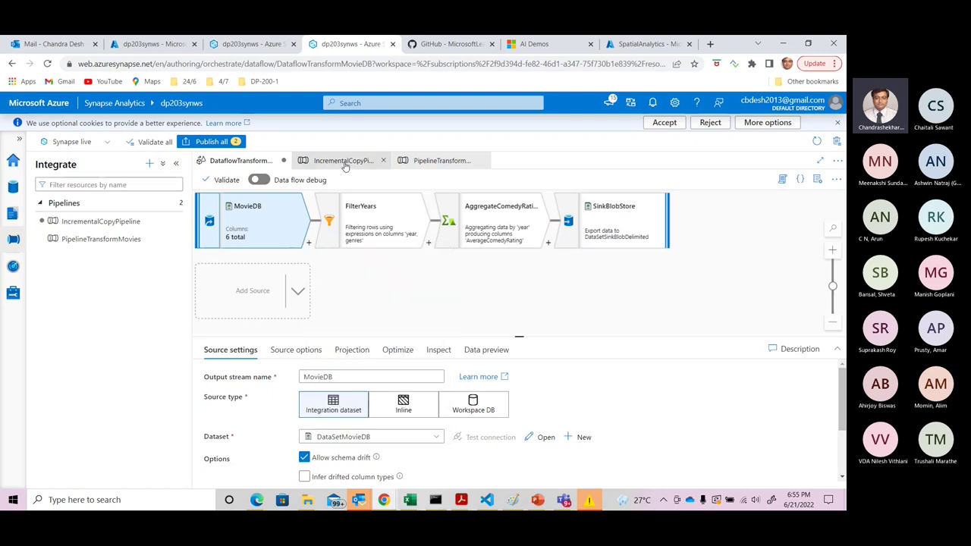
Step: Revisit IncrementalCopyPipeline and the DataflowTransformMovieDB data flow, and look over the Manage hub before returning to Integrate
left_click(345, 162)
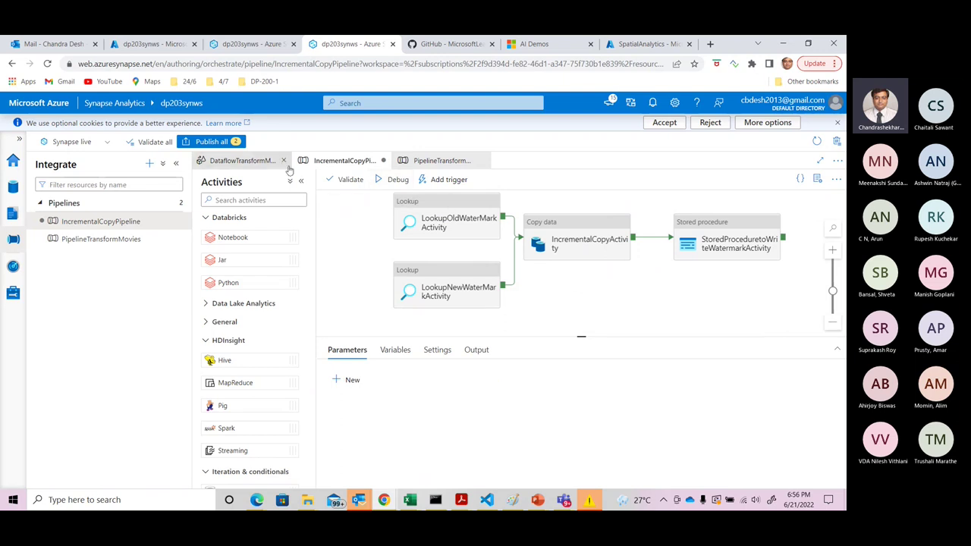
left_click(241, 162)
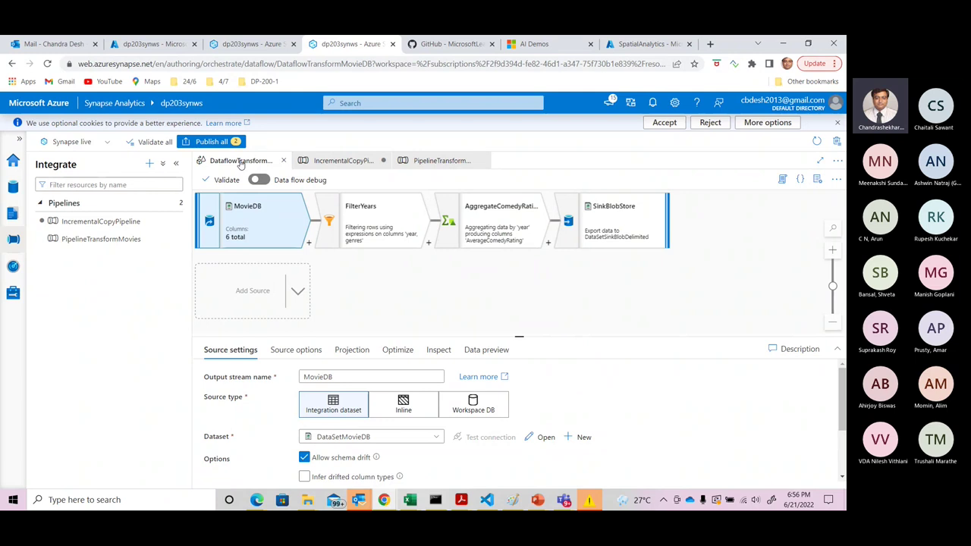
left_click(14, 293)
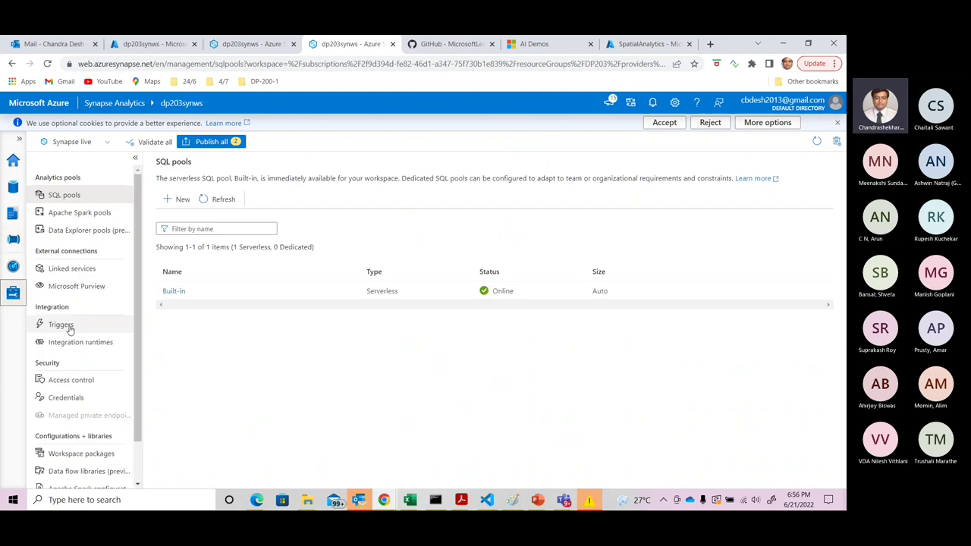
left_click(13, 241)
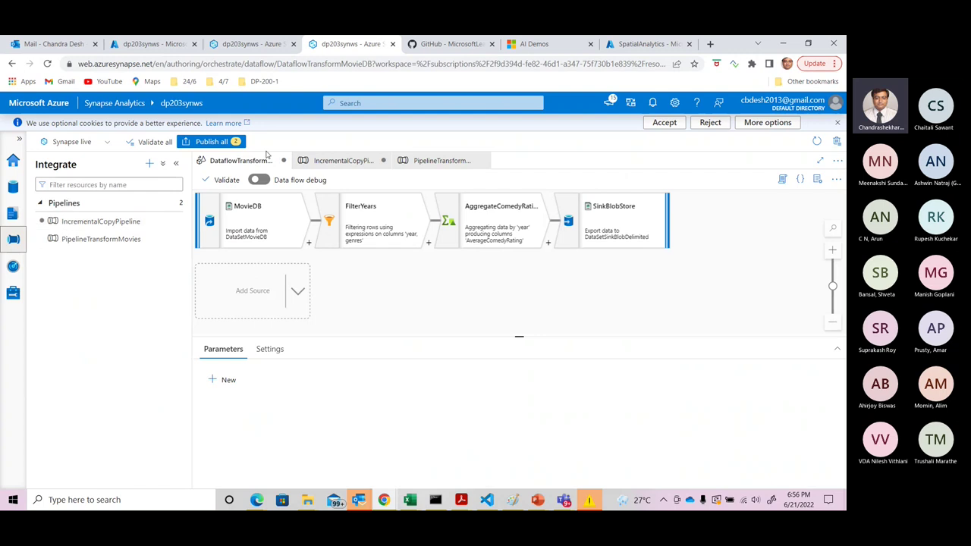
Step: View the trigger options of IncrementalCopyPipeline and the dataset and query settings of its LookupOldWaterMarkActivity
left_click(351, 162)
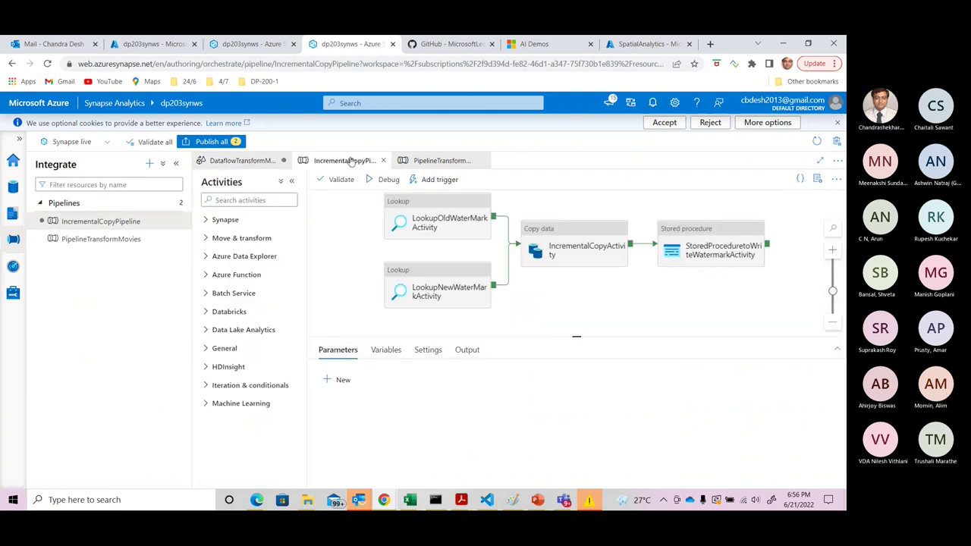
left_click(440, 181)
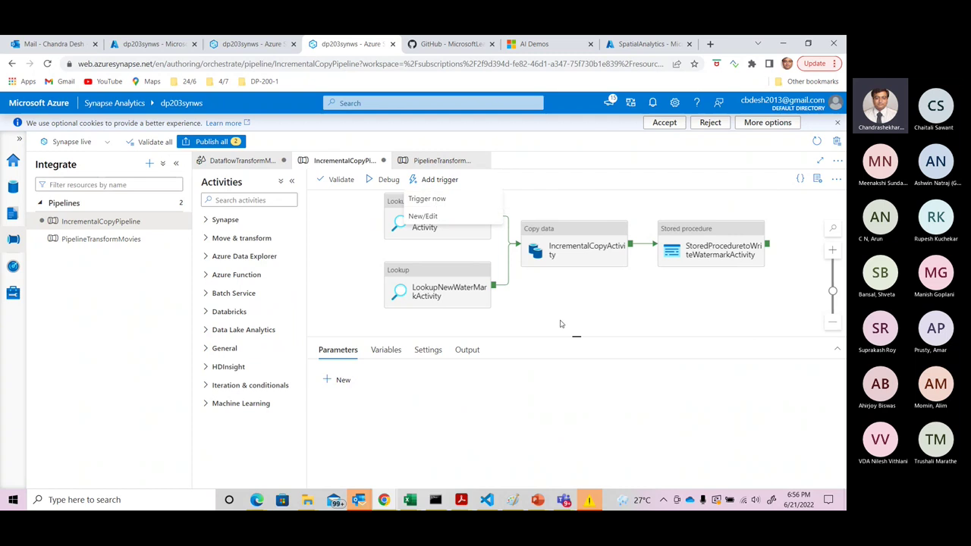
key("Escape")
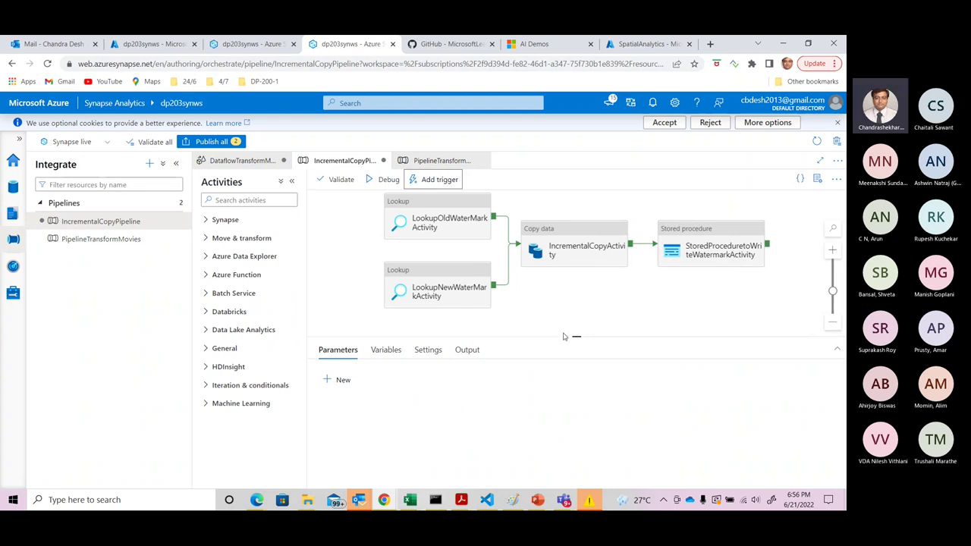
left_click(455, 229)
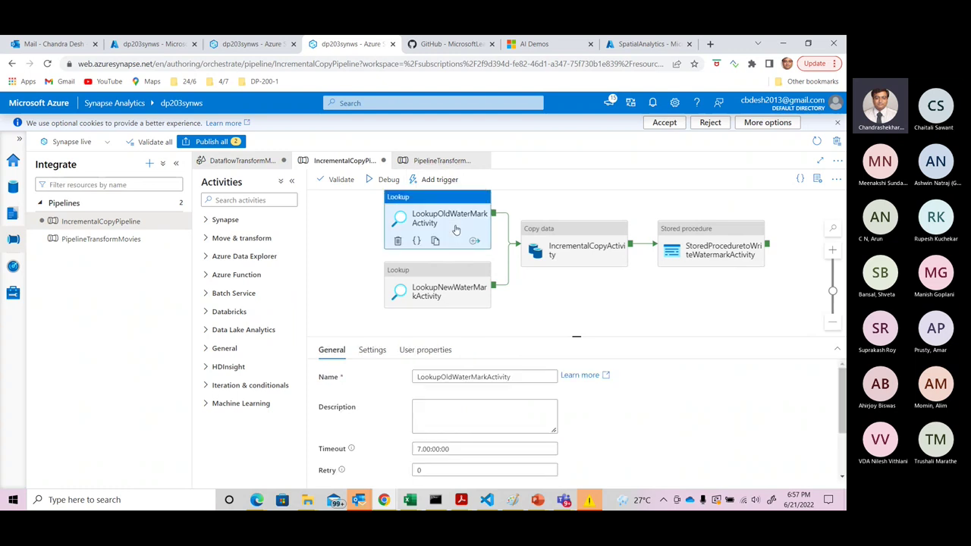
left_click(373, 351)
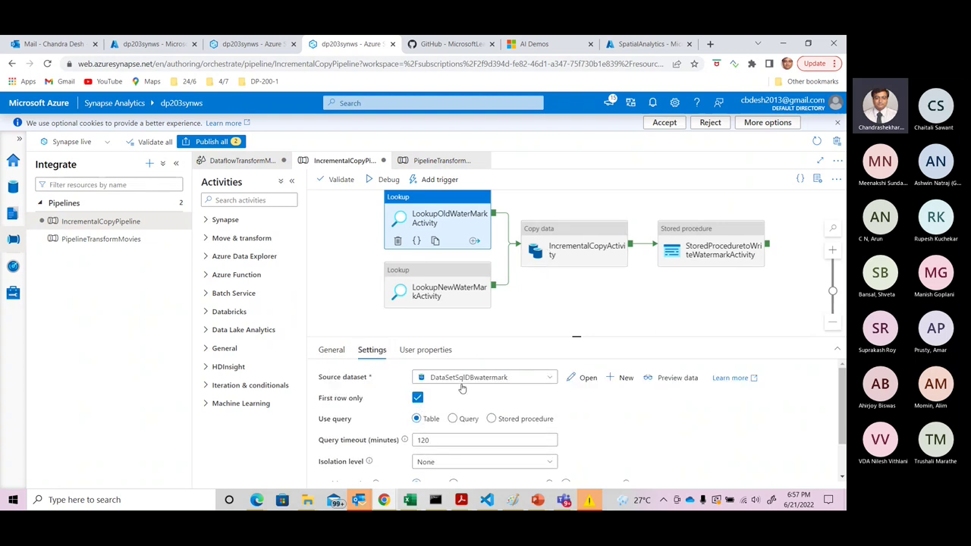
Step: Switch to Paint and start a green text note headed "Pipeline:" in the blank area below the Online Analytics Processing notes
key("alt+Tab")
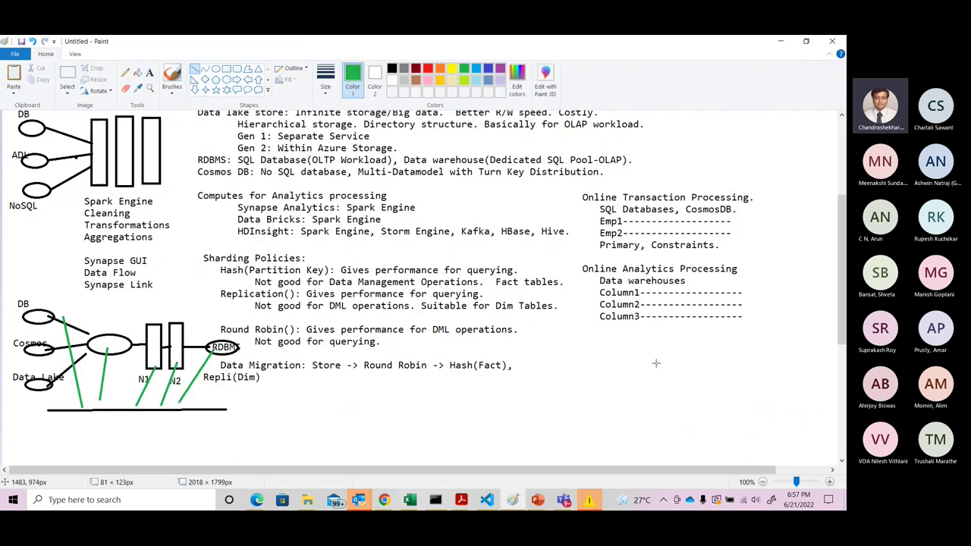
left_click_drag(842, 311, 842, 356)
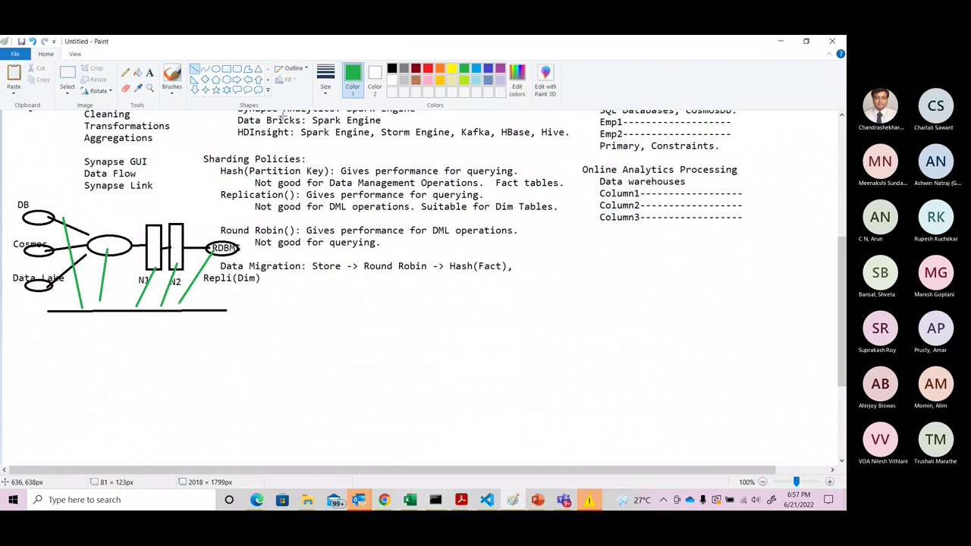
left_click(149, 73)
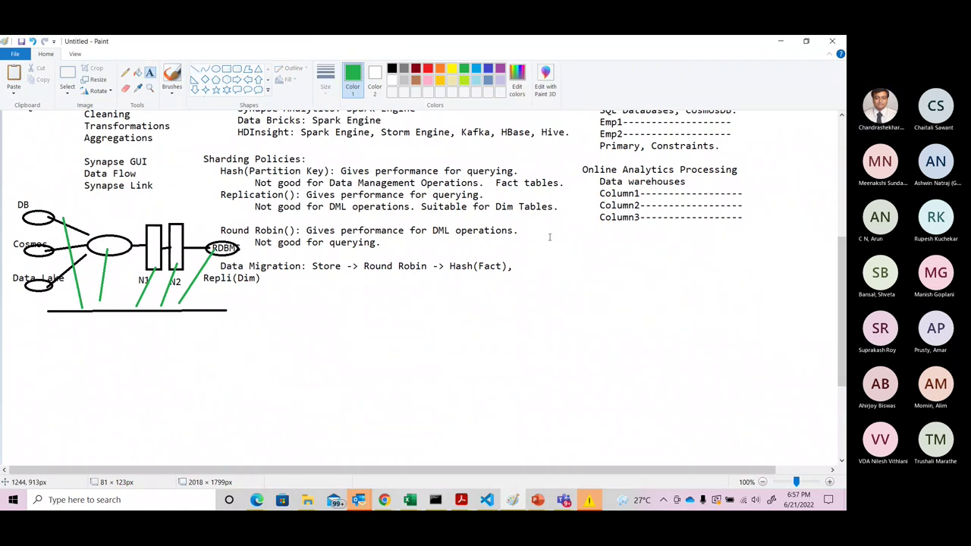
left_click(539, 257)
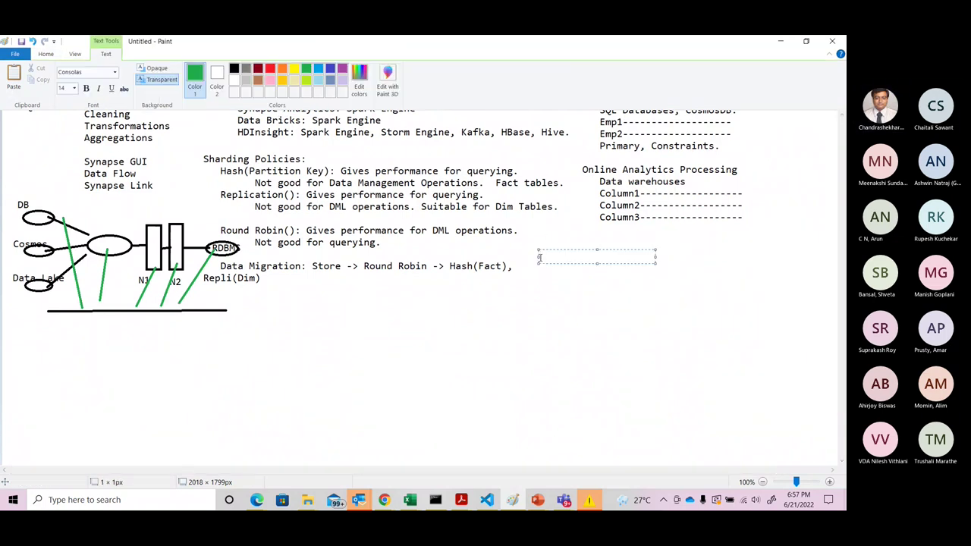
type("Pi")
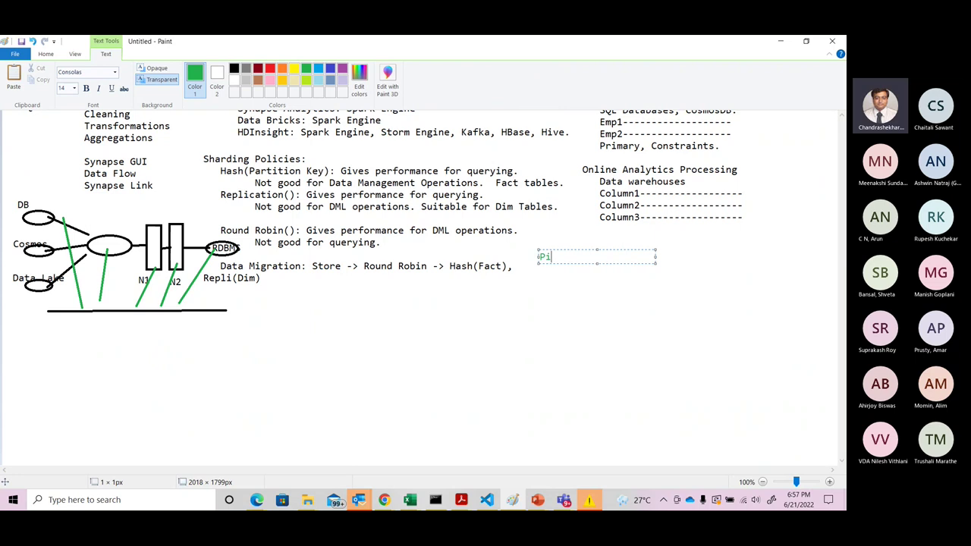
type("peline:")
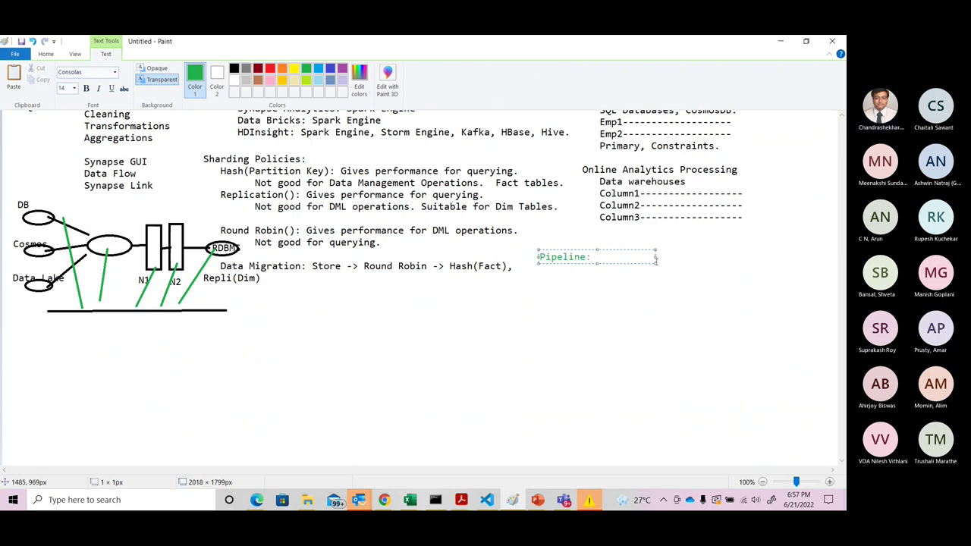
Step: Enlarge the Pipeline text box to about 679 × 284 px and add the indented line "Ordered collection of activities."
left_click_drag(656, 263, 836, 371)
key("Return")
type("Orde")
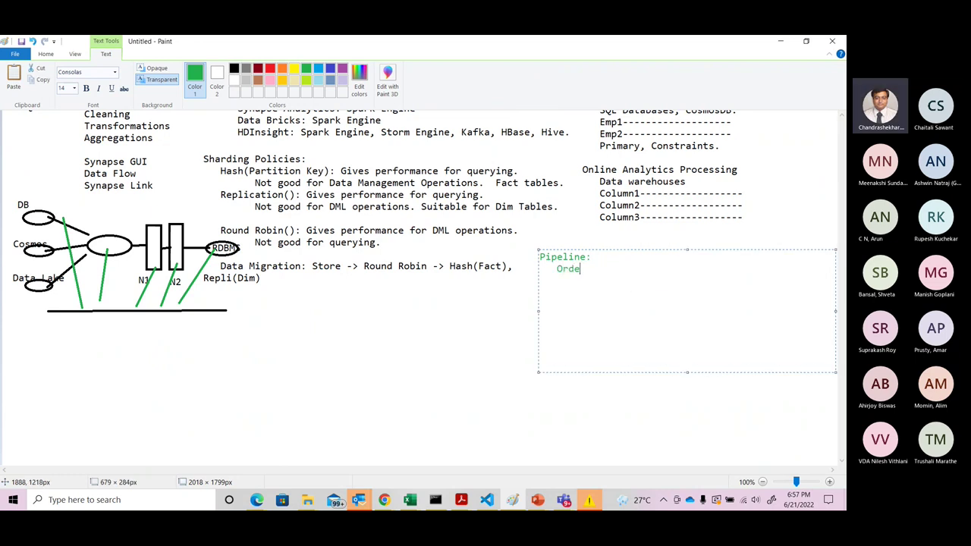
type("red collection of activities.")
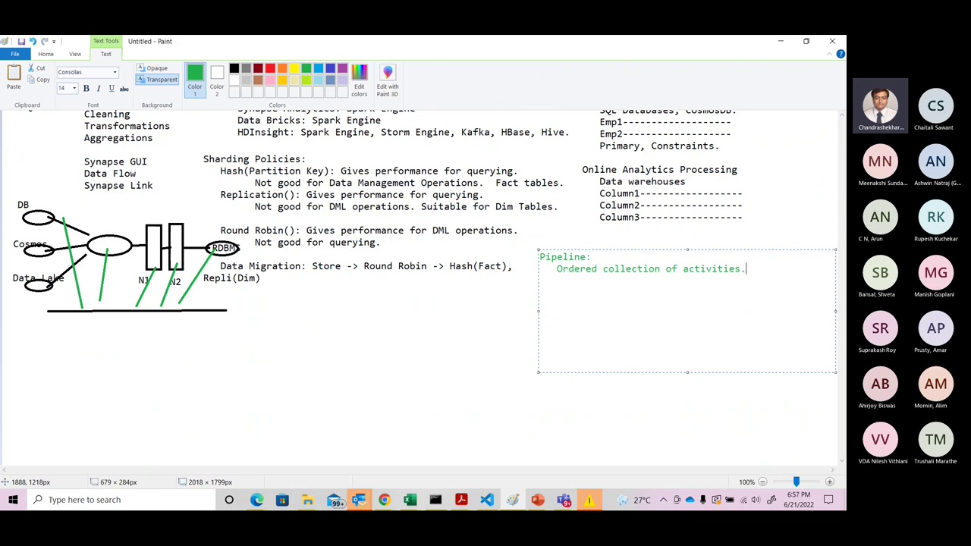
Step: Highlight part of the pipeline definition and review the IncrementalCopyPipeline activities in Synapse Studio before returning to Paint
left_click_drag(558, 269, 641, 270)
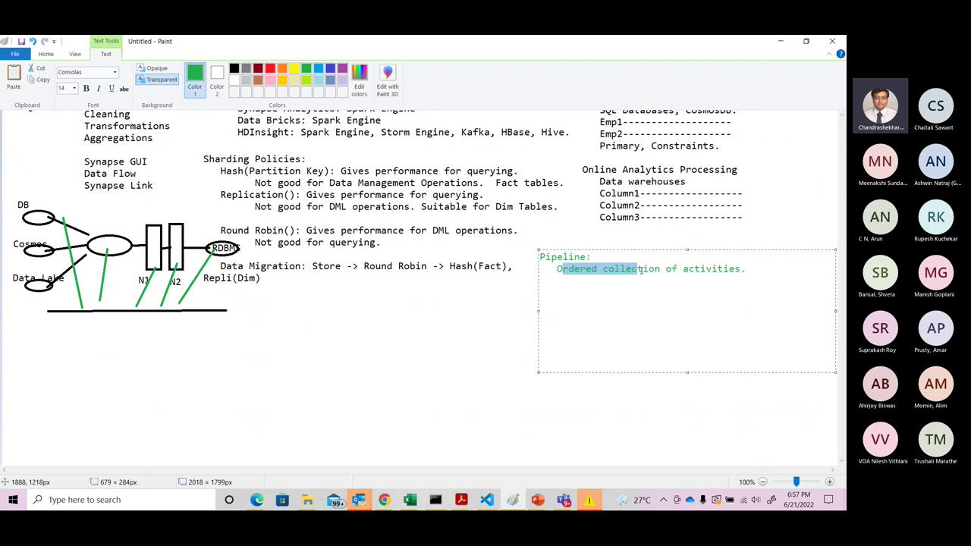
key("alt+Tab")
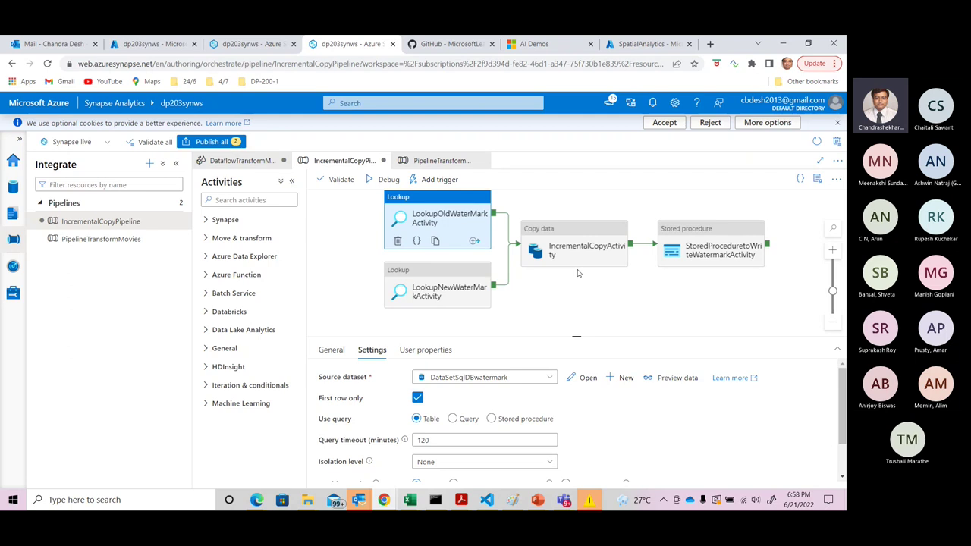
key("alt+Tab")
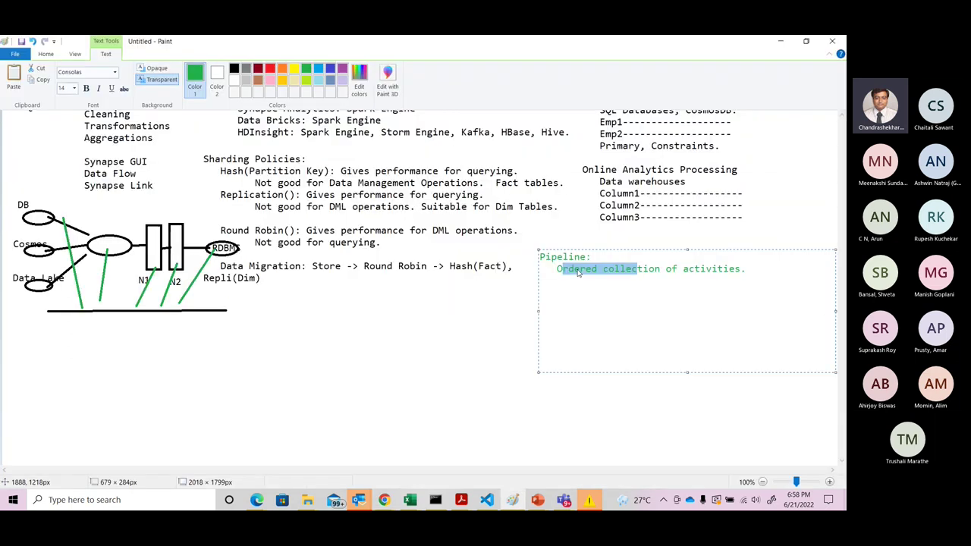
Step: Add an "Activity:" heading below the pipeline definition with the indented lines "Action to be taken on data." and "Copy, Invoke Notebook."
left_click(758, 269)
key("Return")
type("A")
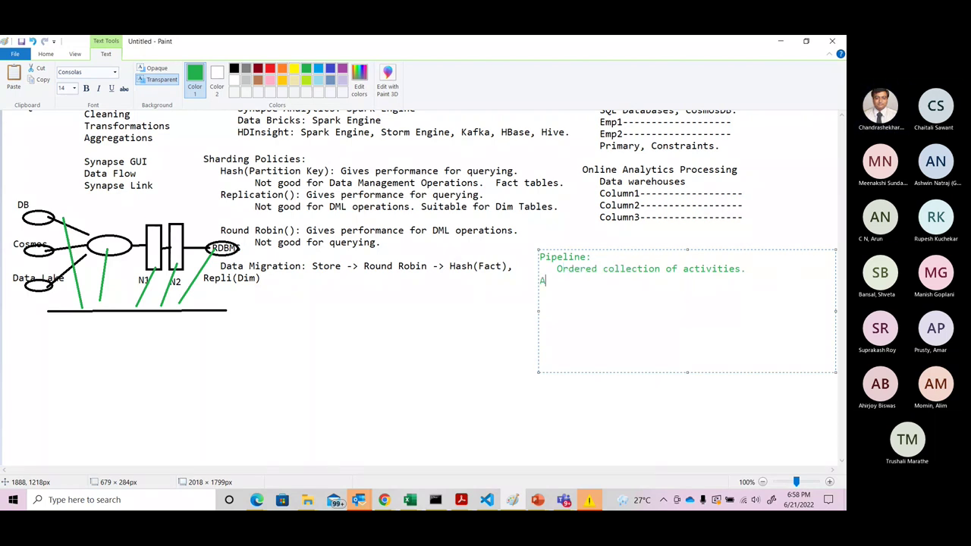
type("ctivity:")
key("Return")
type("Action to")
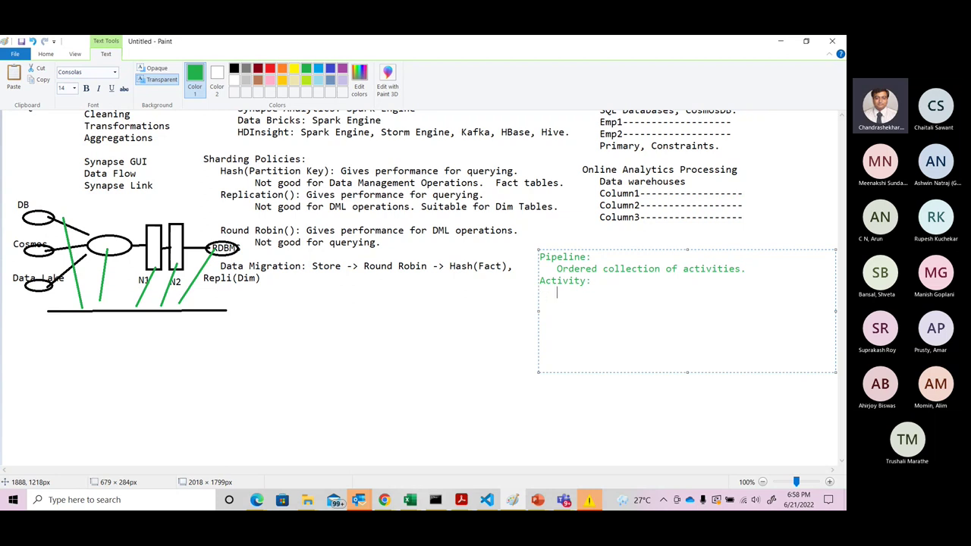
type(" be taken n")
key("BackSpace")
key("BackSpace")
type("on data. ")
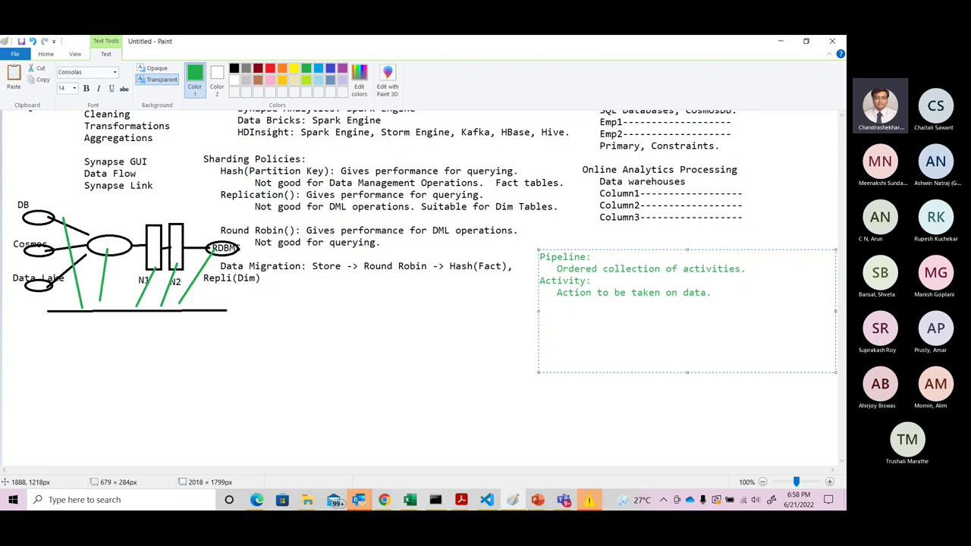
type("     Copy, Invoke Notebook.")
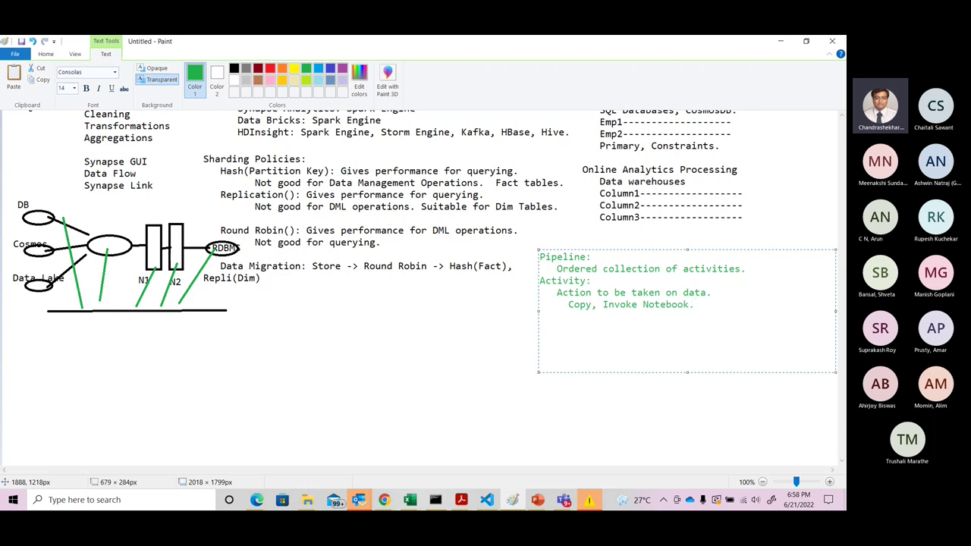
Step: Add a "Data Set:" heading below the Activity notes with the indented line "Actual data."
key("Return")
left_click_drag(613, 309, 655, 307)
left_click(670, 305)
key("Return")
type("Data Set:")
key("Return")
type("Actual data.")
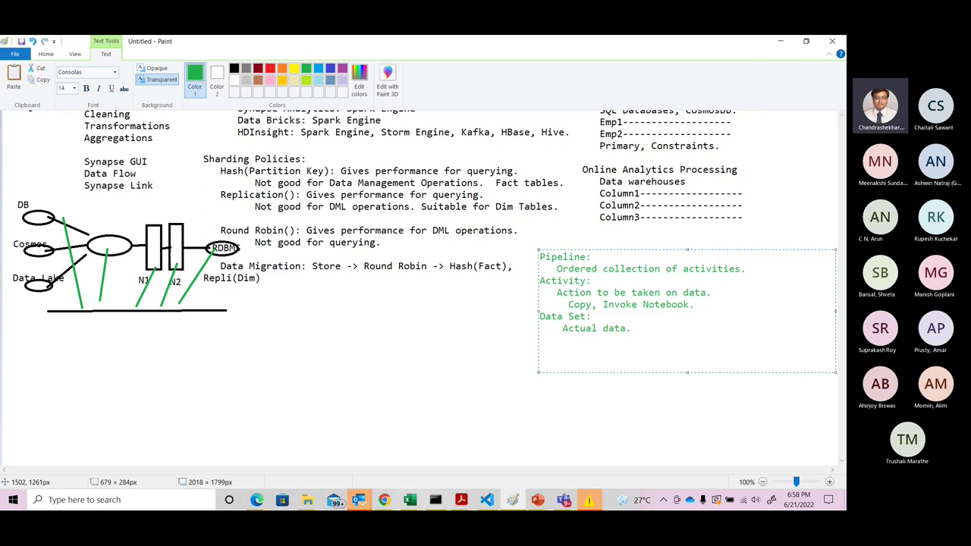
Step: Switch to Synapse Studio and examine the integration datasets among the linked data of dp203synws
key("alt+Tab")
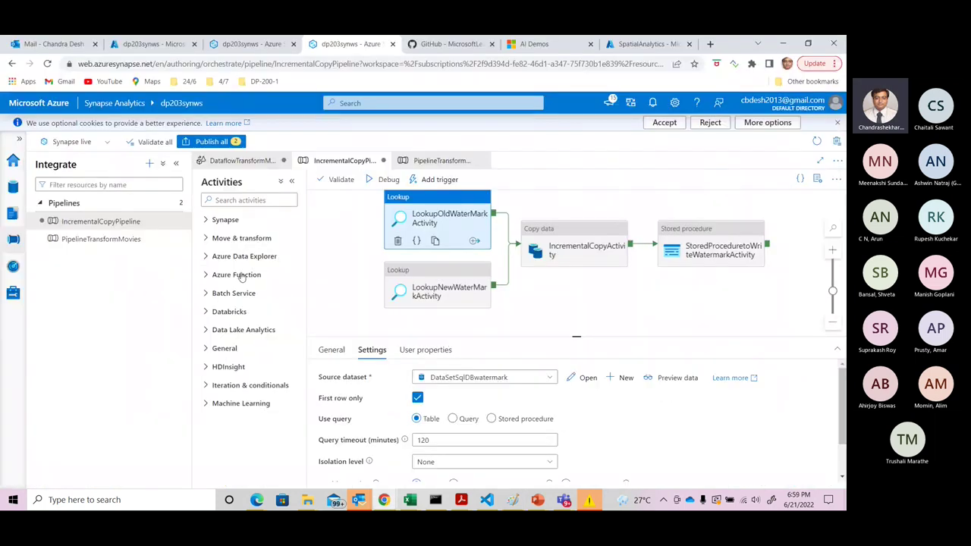
left_click(14, 190)
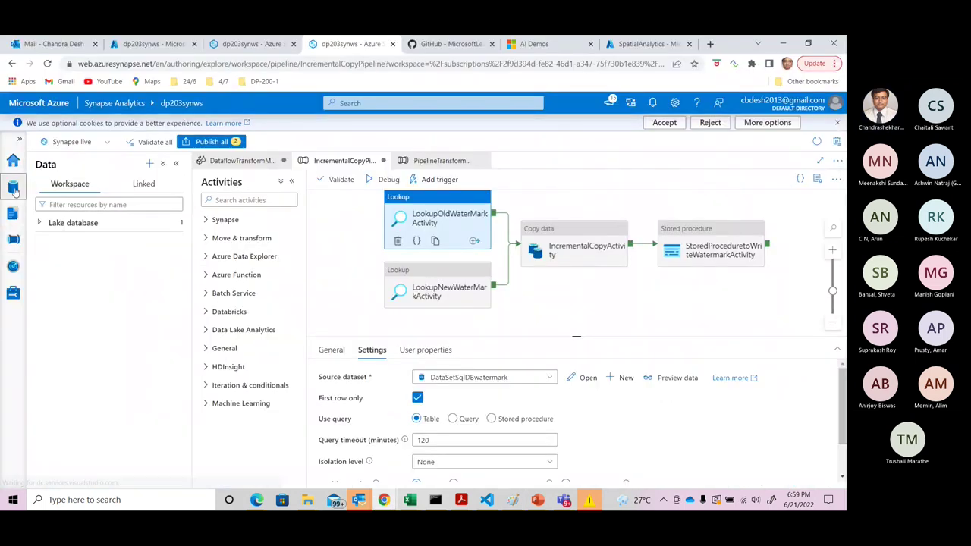
left_click(13, 213)
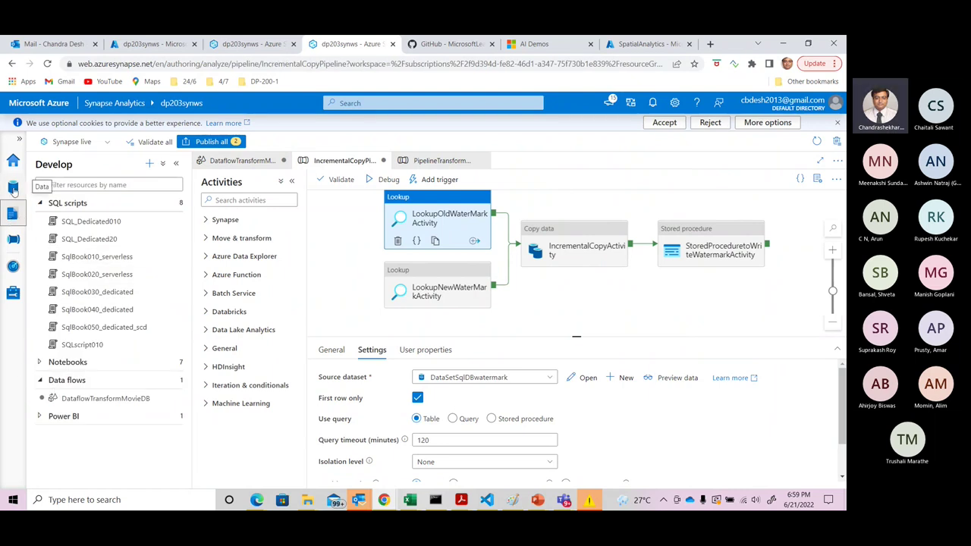
left_click(15, 190)
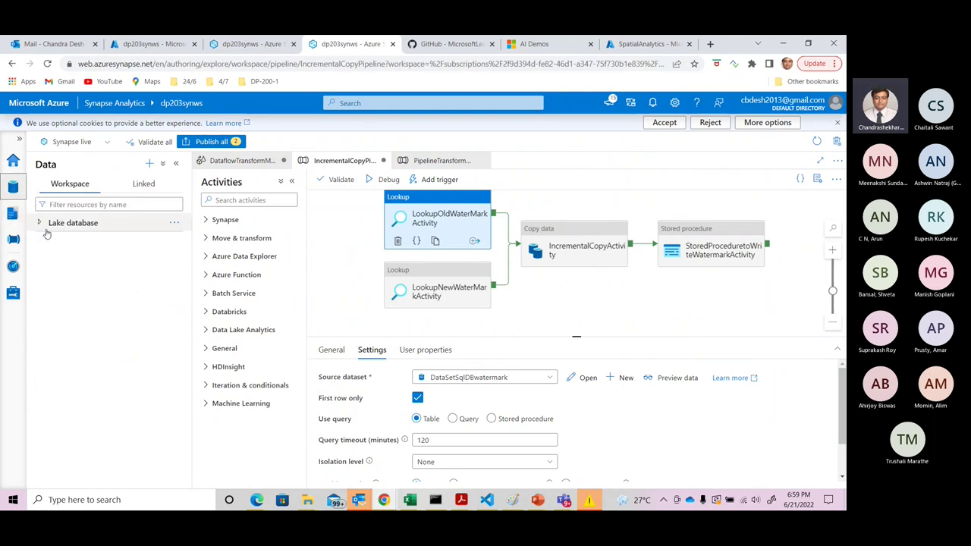
left_click(142, 185)
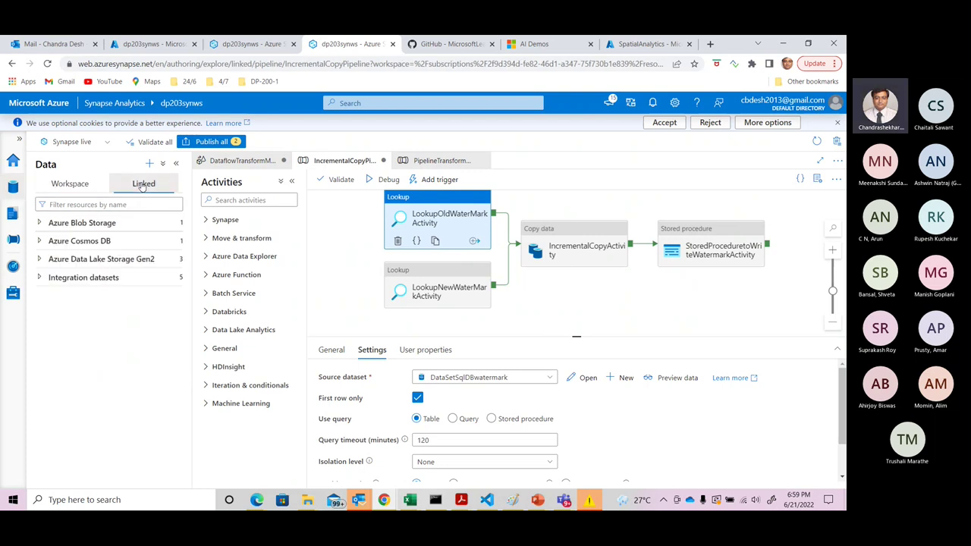
left_click(39, 277)
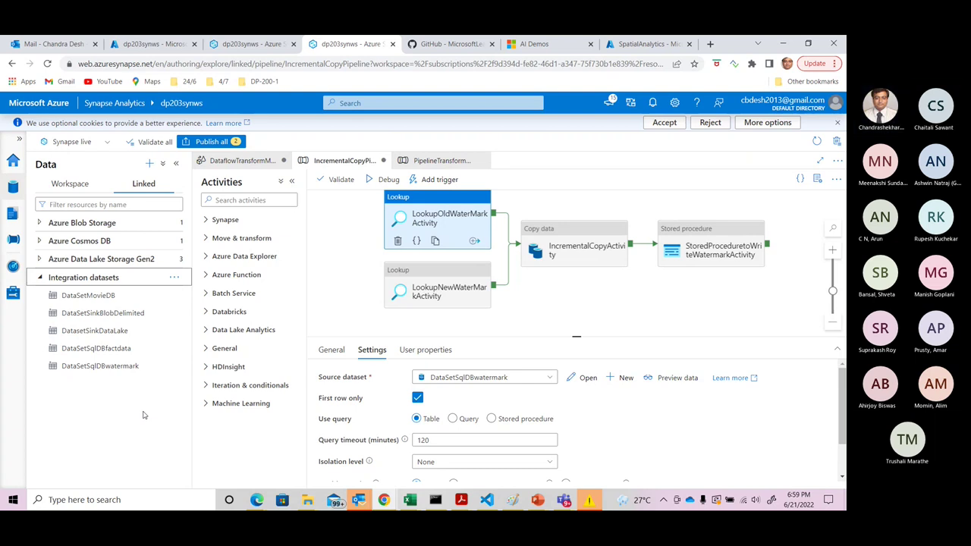
Step: Return to Paint and extend the Data Set definition with "File name and Path, format."
key("alt+Tab")
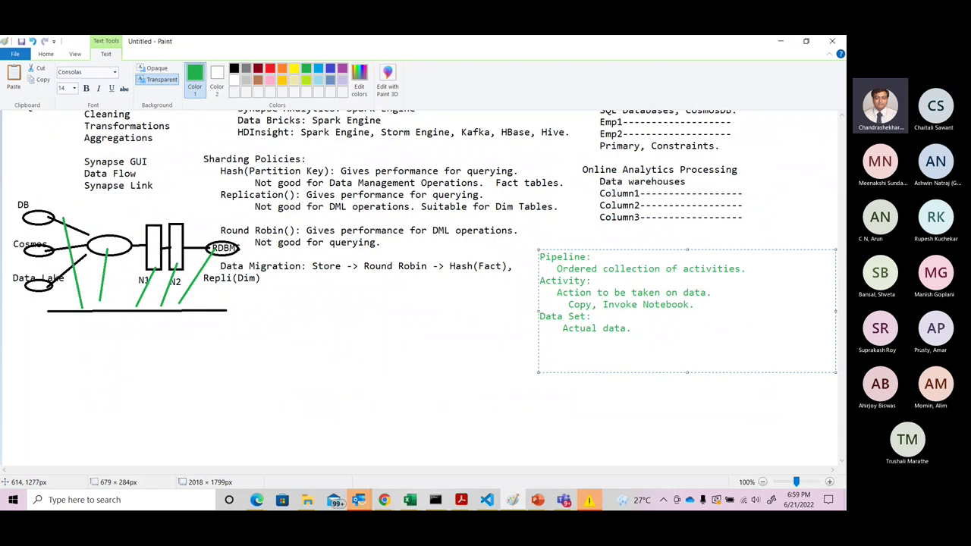
type("File name and Path, form")
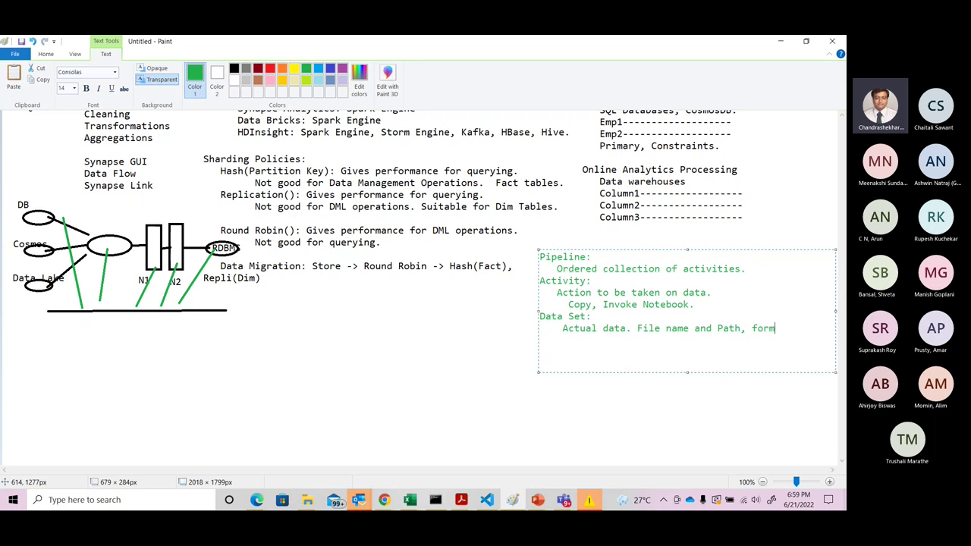
type("at.")
key("Return")
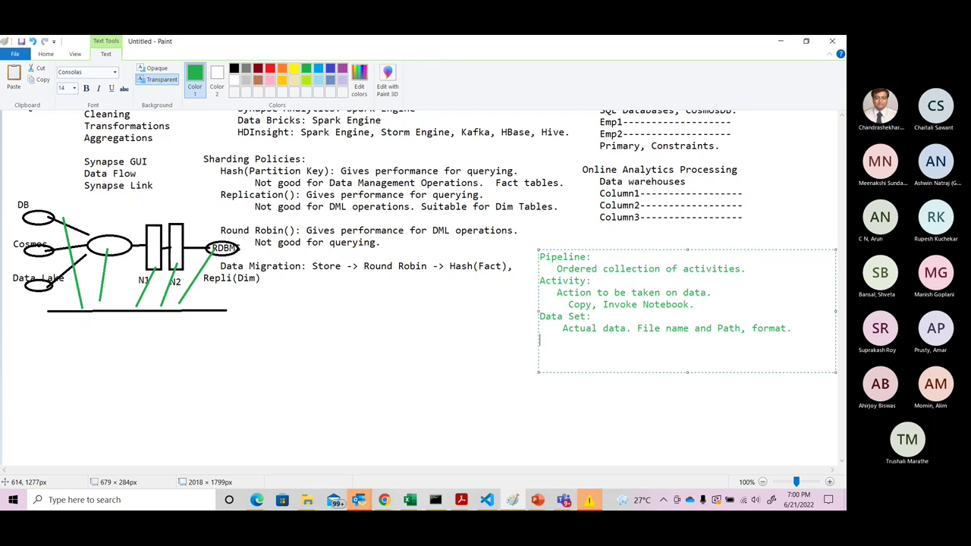
Step: Add a "Linked Service/Connectors:" heading with the indented line "Credential details to connect to Storage."
type("L")
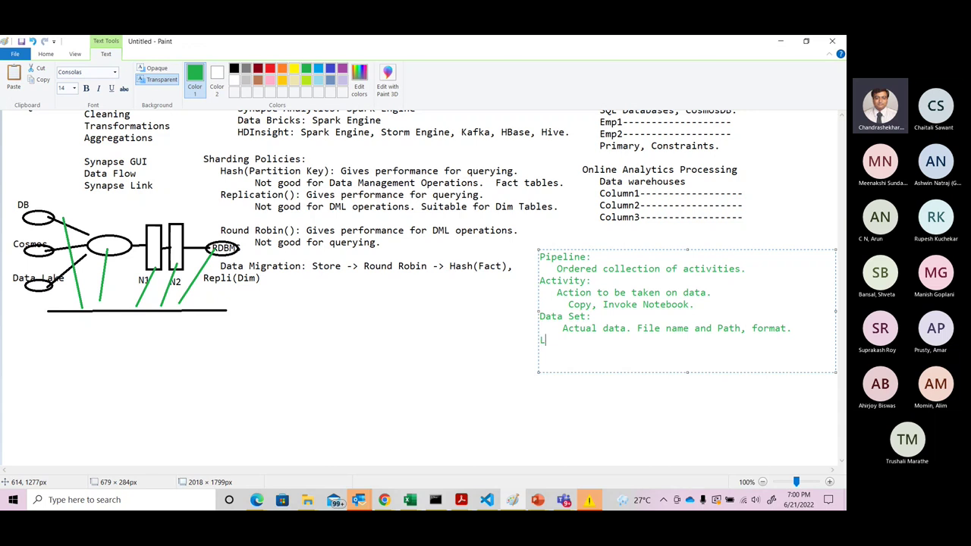
type("inked Service/Connectors:")
key("Return")
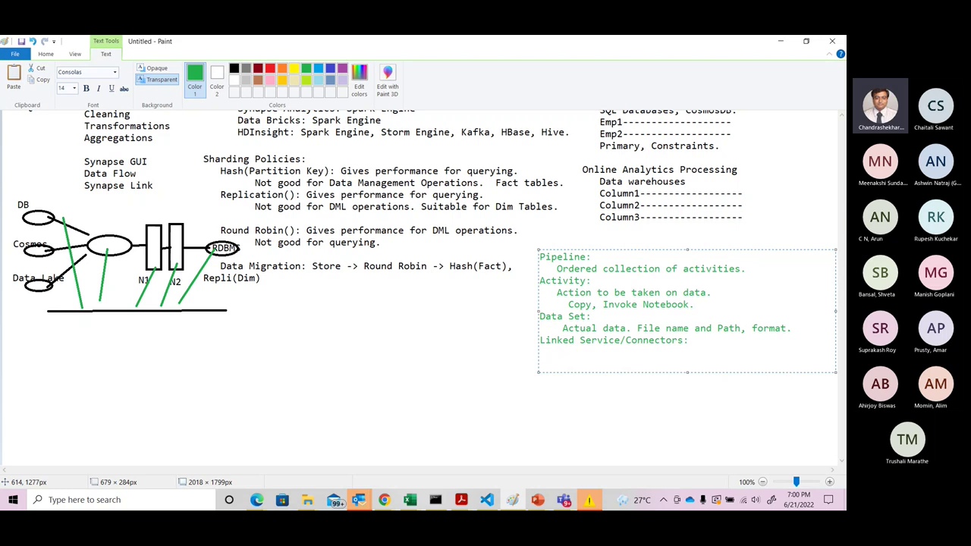
type("Credential details ")
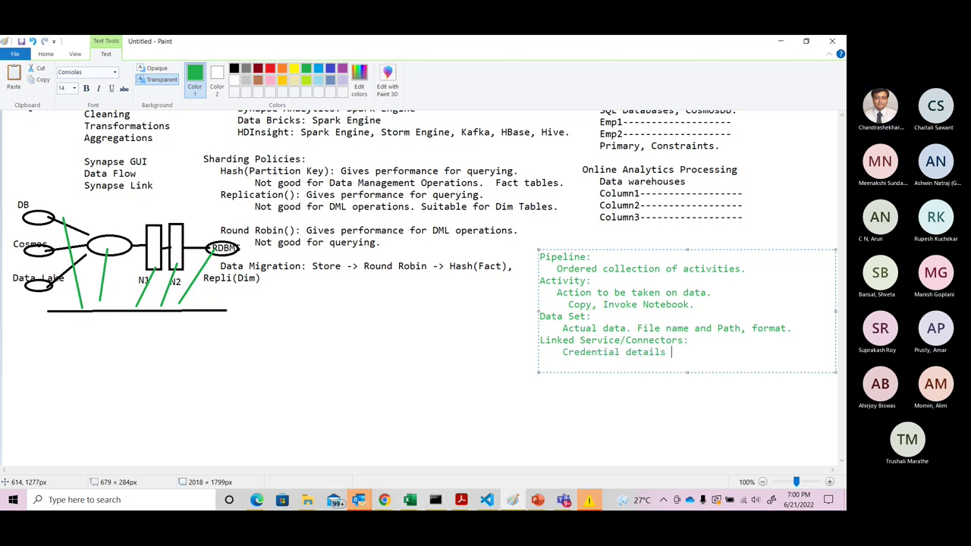
type("to connect to ")
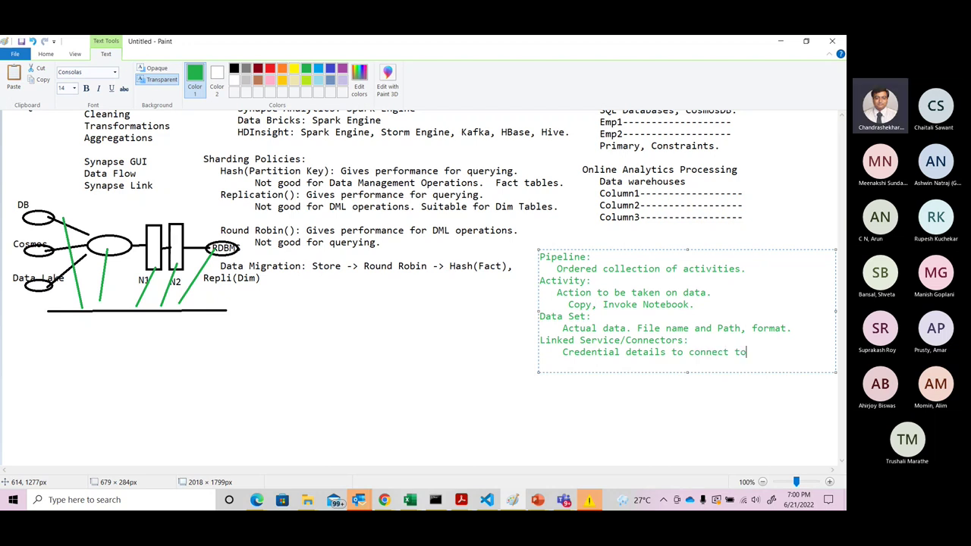
type("Storage.")
Step: Highlight the Linked Service/Connectors, Data Set and Activity notes one after another to review them
left_click_drag(562, 339, 654, 358)
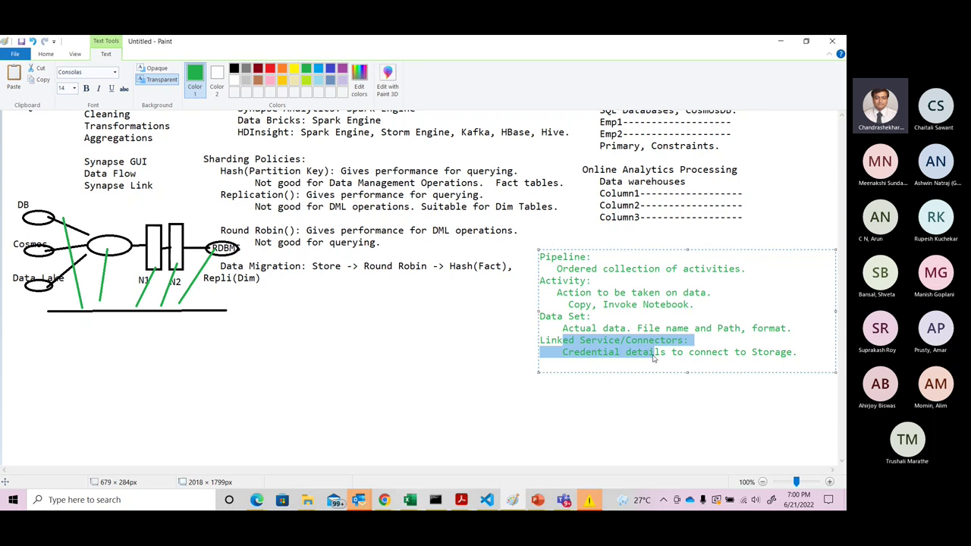
left_click_drag(551, 316, 690, 328)
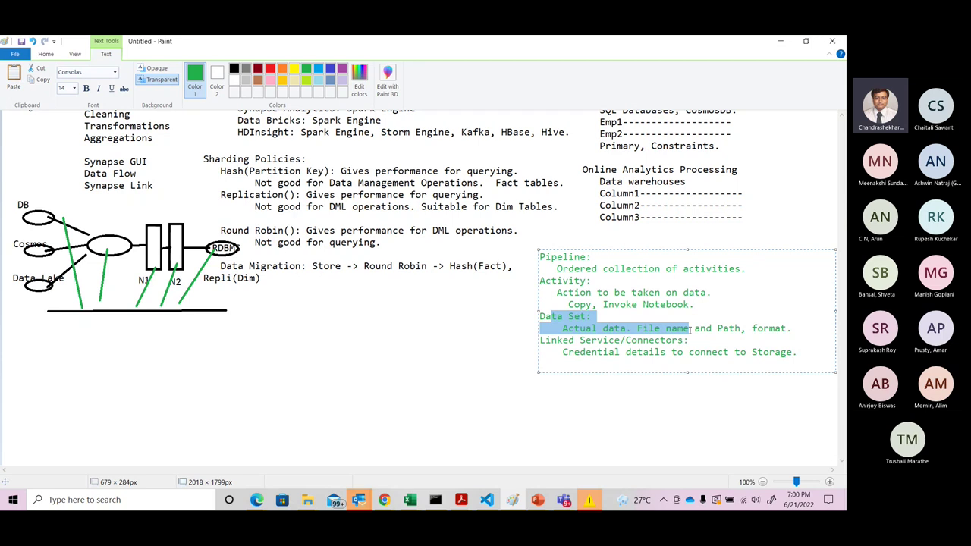
left_click_drag(550, 281, 624, 305)
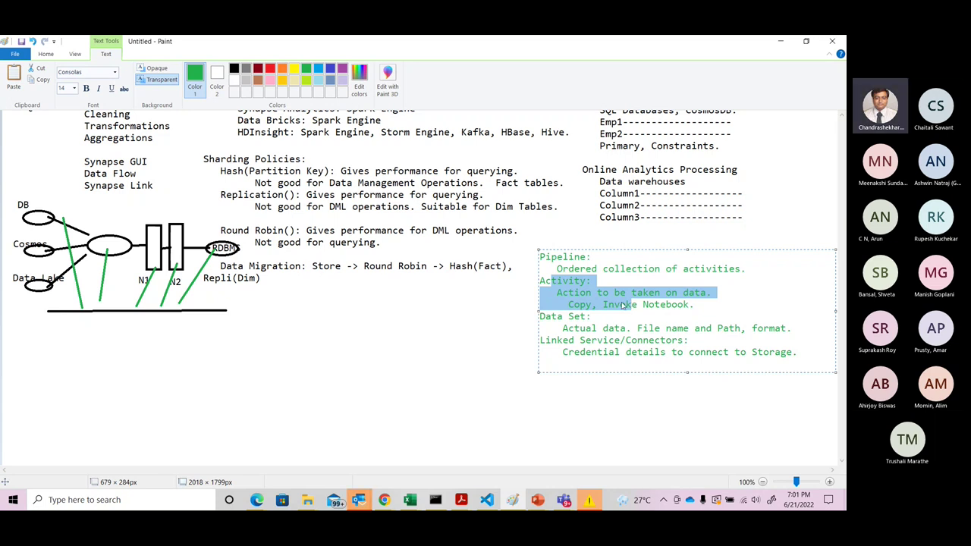
Step: Add an unindented "DataFlow:" heading at the end of the note with the text "Pipeline is formed of sub-pipeline(Dataflow) and activities."
left_click(635, 364)
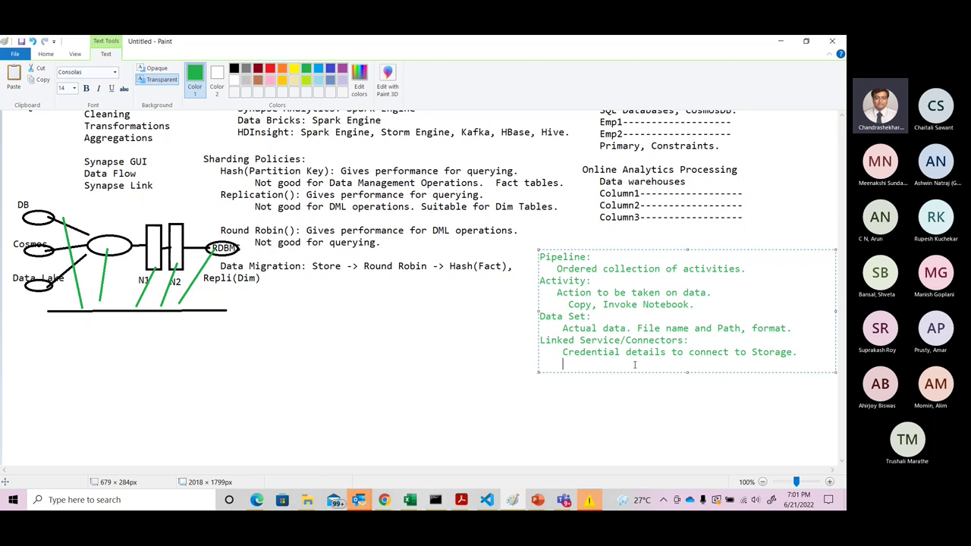
key("BackSpace")
key("BackSpace")
key("BackSpace")
key("BackSpace")
type("DataFlow:")
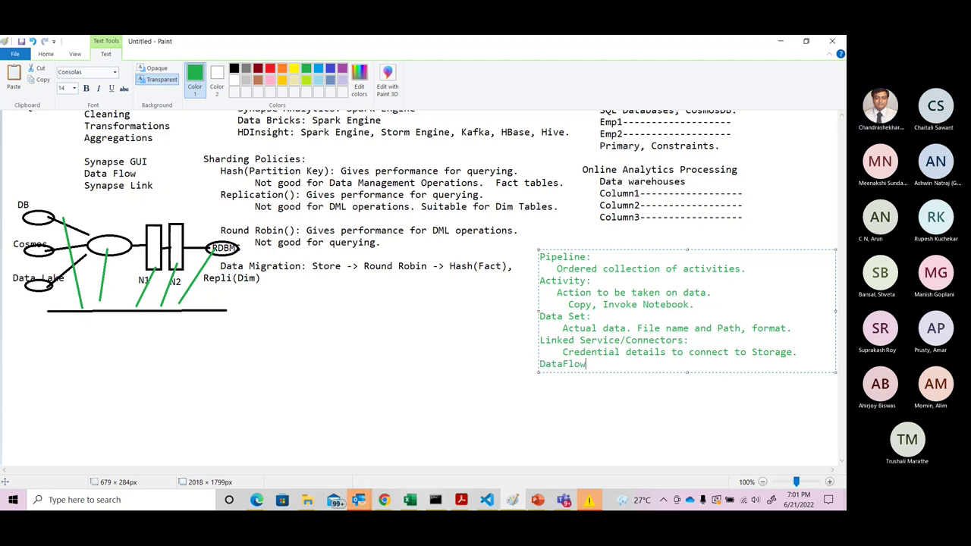
key("Return")
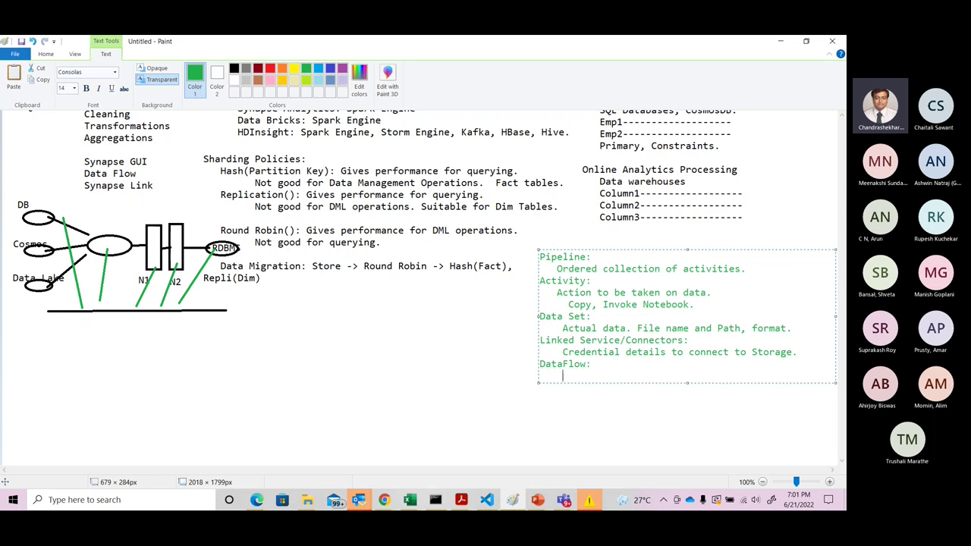
type("Pipeline is formed of sub")
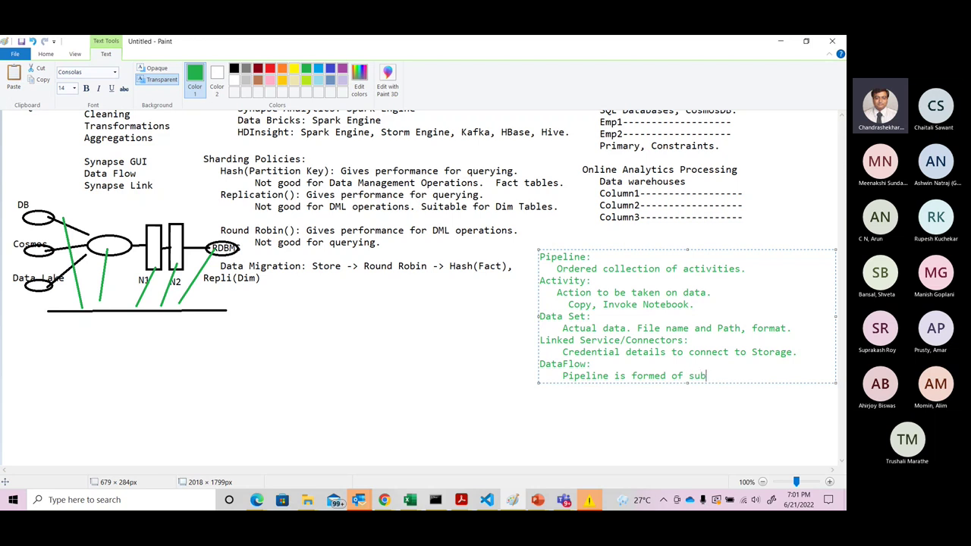
type("-pipeline(Dataflow")
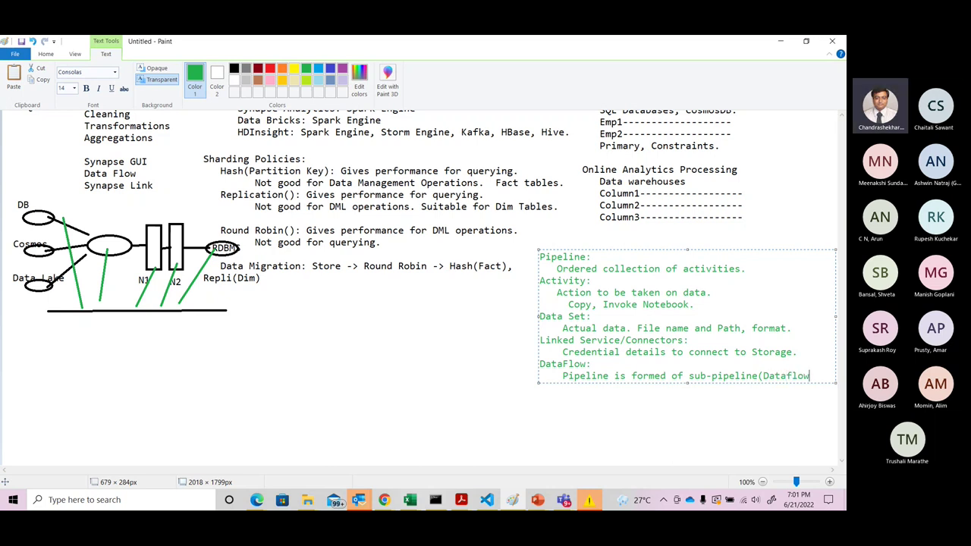
type(")")
key("Return")
type("and activities.")
Step: Highlight the words Dataflow and Pipeline in the DataFlow definition to review how they relate
left_click_drag(768, 375, 798, 375)
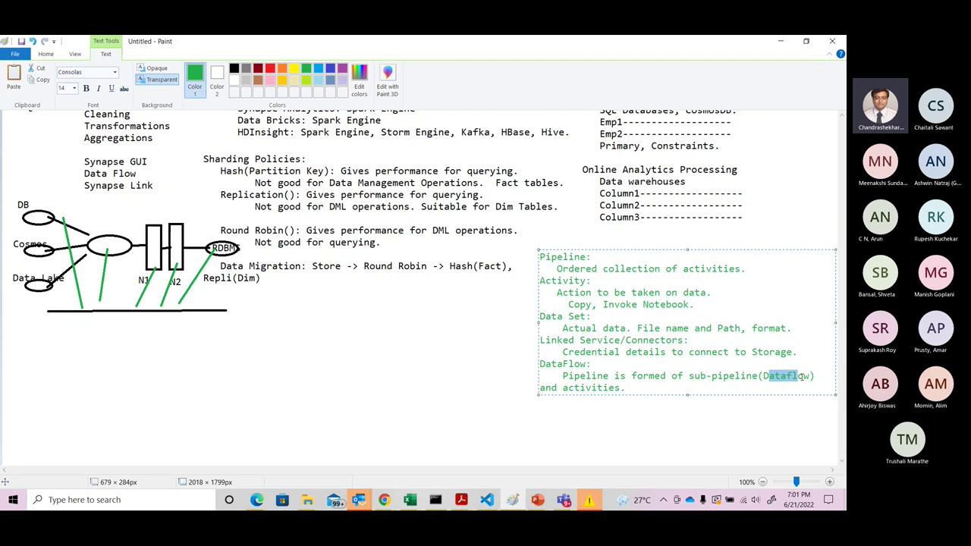
left_click_drag(580, 375, 600, 375)
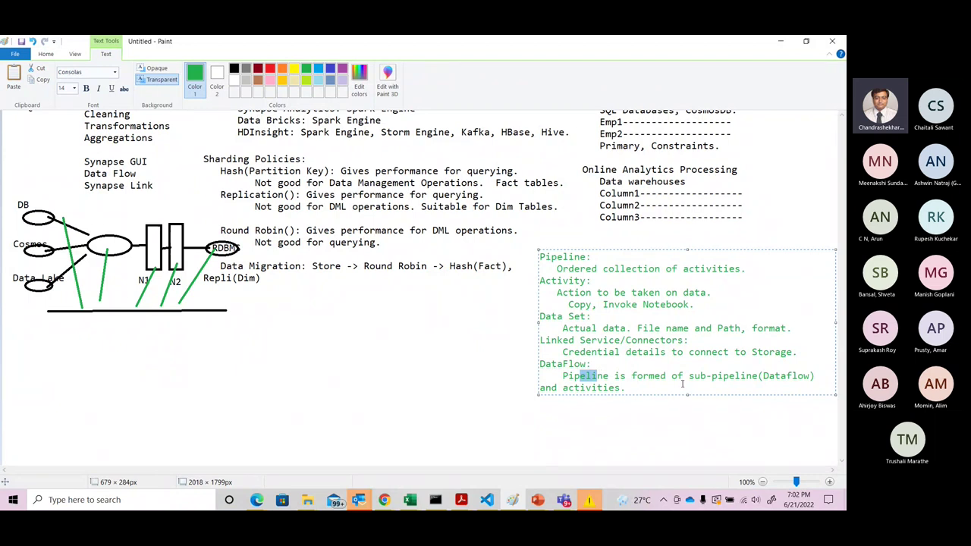
left_click_drag(768, 375, 804, 376)
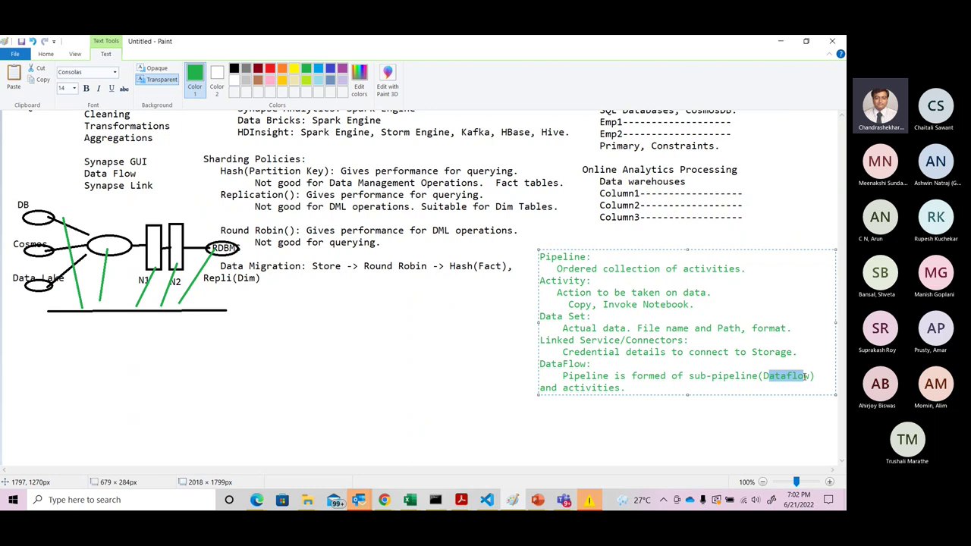
Step: Add the line "Trigger: Event defined to assign to Pipeline." below the DataFlow definition
left_click(642, 391)
key("Return")
type("T")
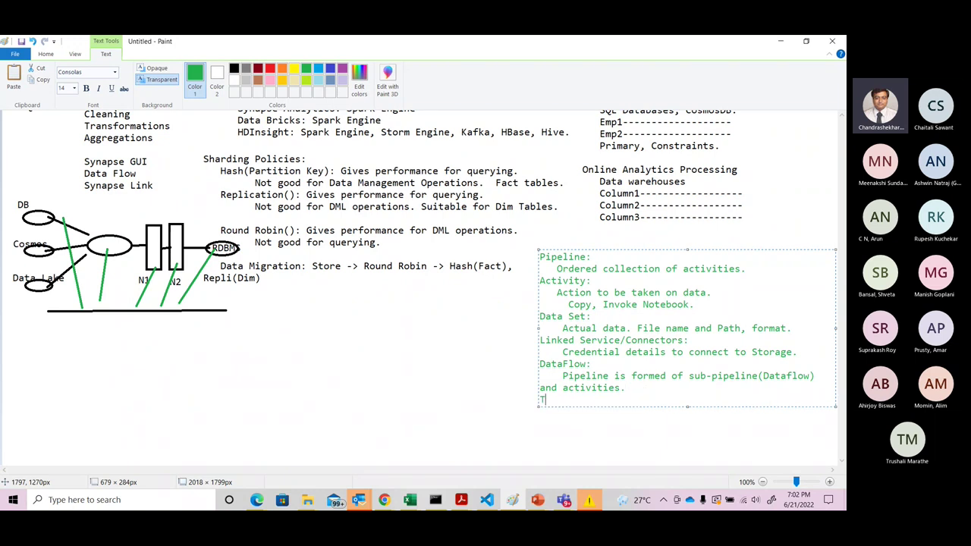
type("rigger: Event defined to ")
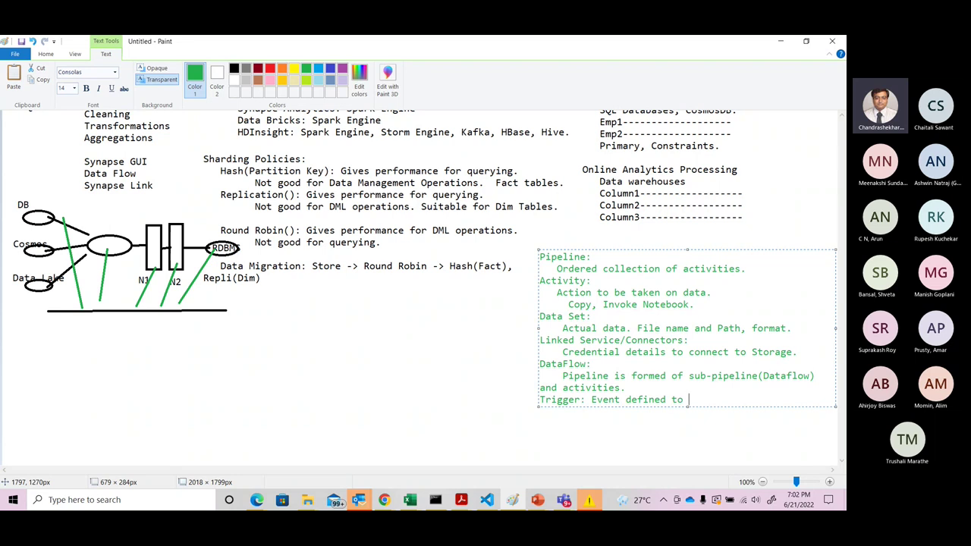
type("assign to Pipeline.")
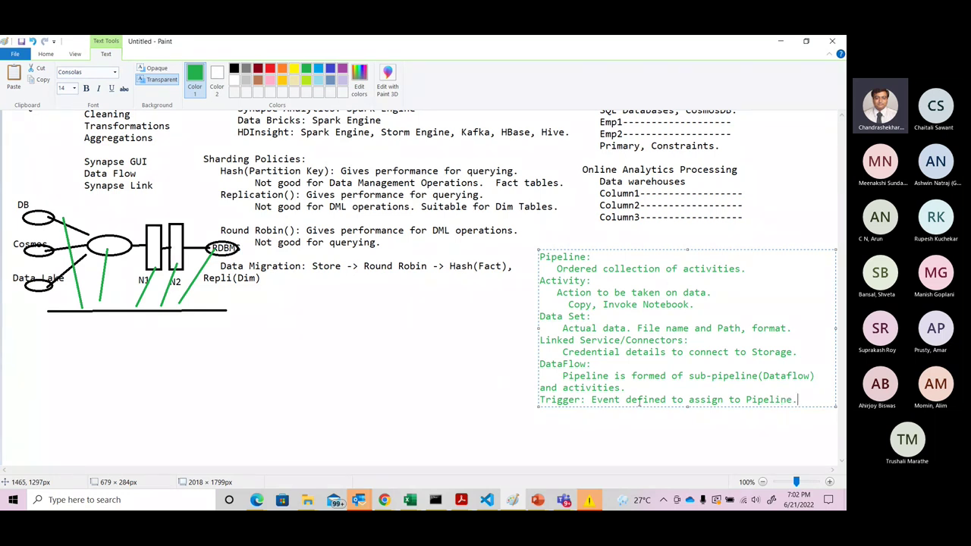
Step: Insert "Time" before "Event" in the Trigger definition and add the indented line "On the time event the pipeline is executed." below it
left_click(592, 400)
type("Time")
left_click(832, 398)
key("Return")
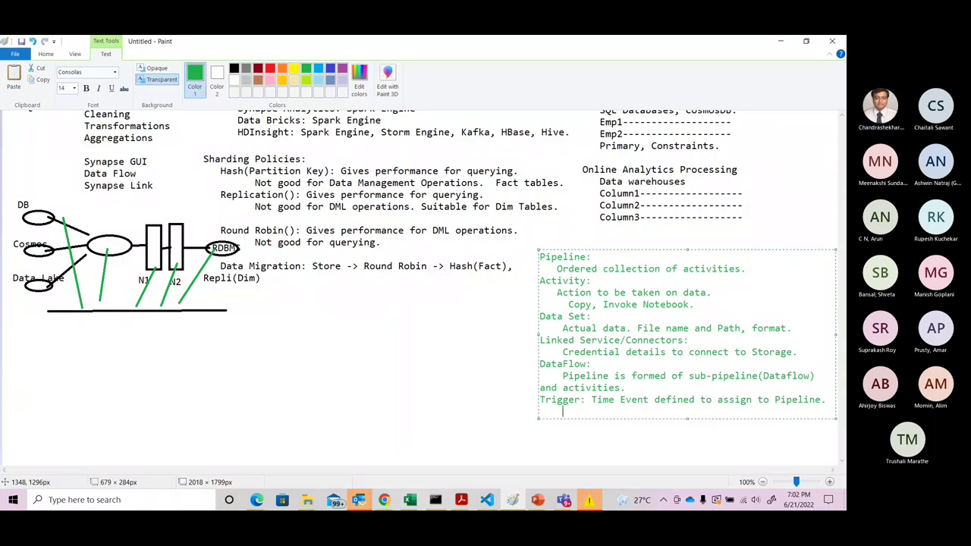
type("On")
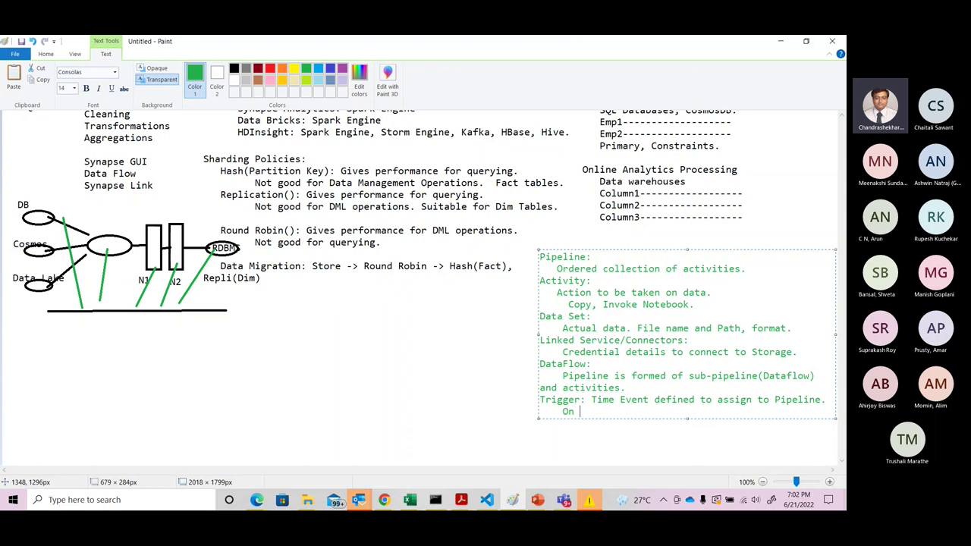
type(" the time event the pipe")
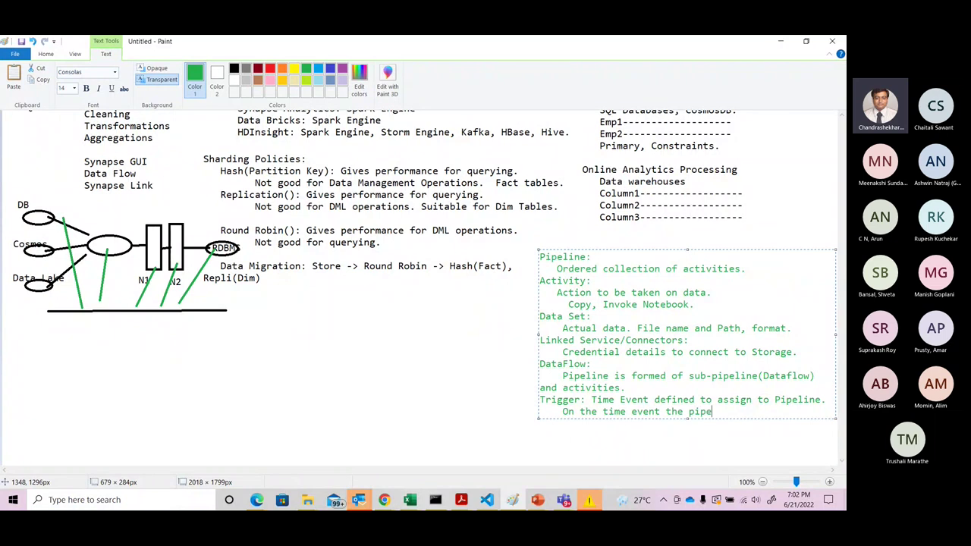
type("line is executed.")
Step: Switch to the Teams meeting window to check the chat and show the participants list
key("alt+Tab")
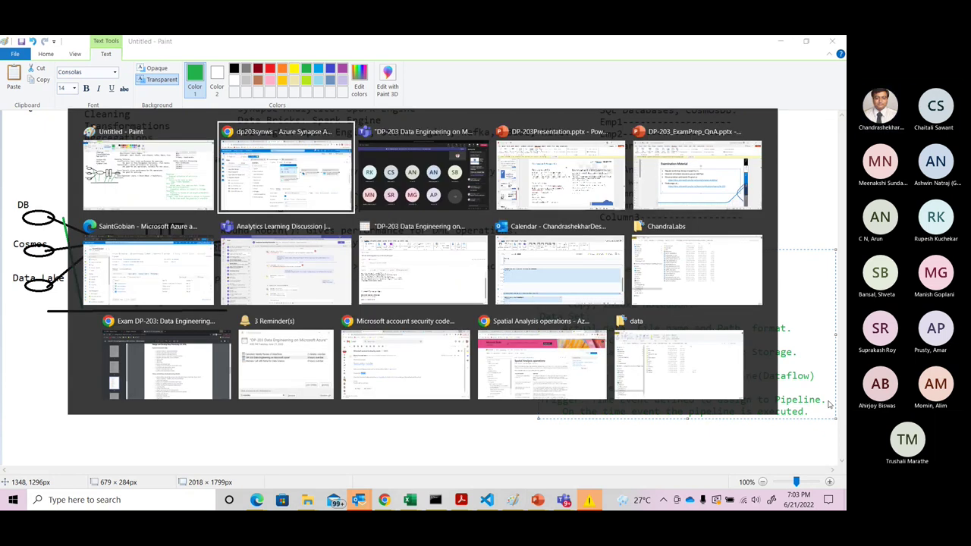
key("alt+Tab")
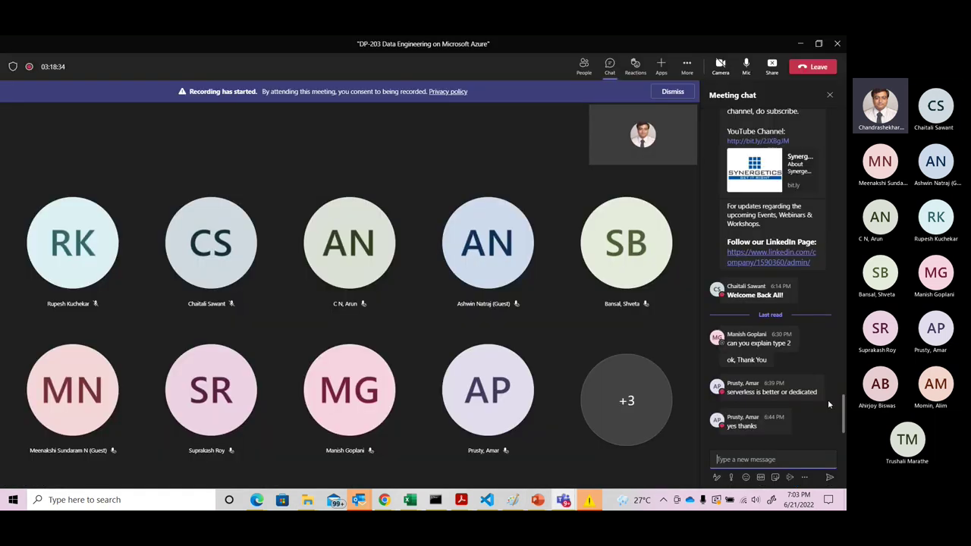
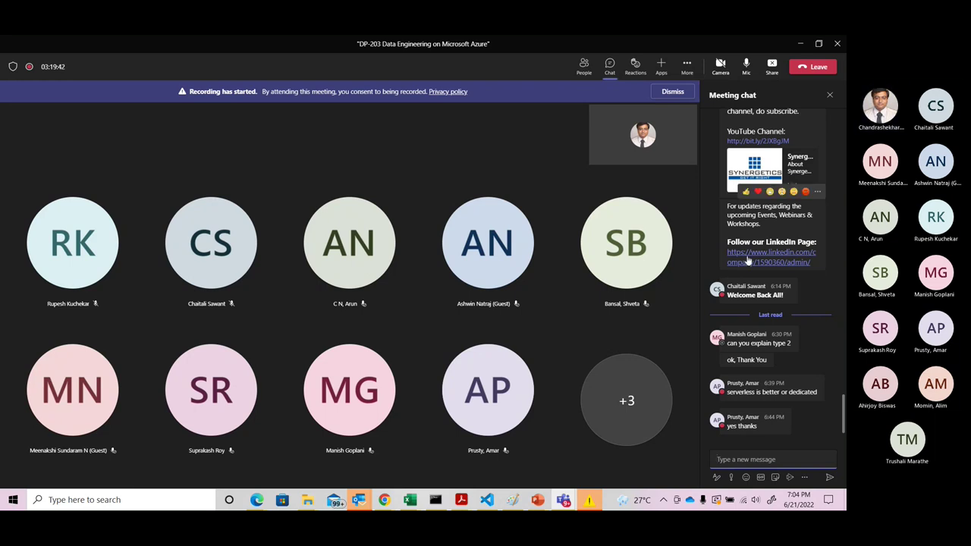
left_click(584, 66)
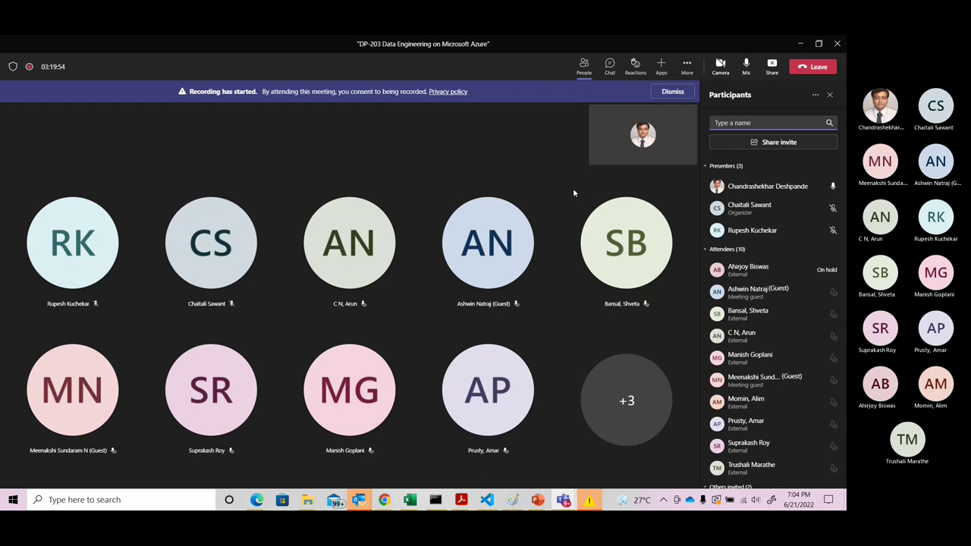
Step: Switch to dp203synws in Azure Synapse Studio and show the workspace's Apache Spark pools under management
key("alt+Tab")
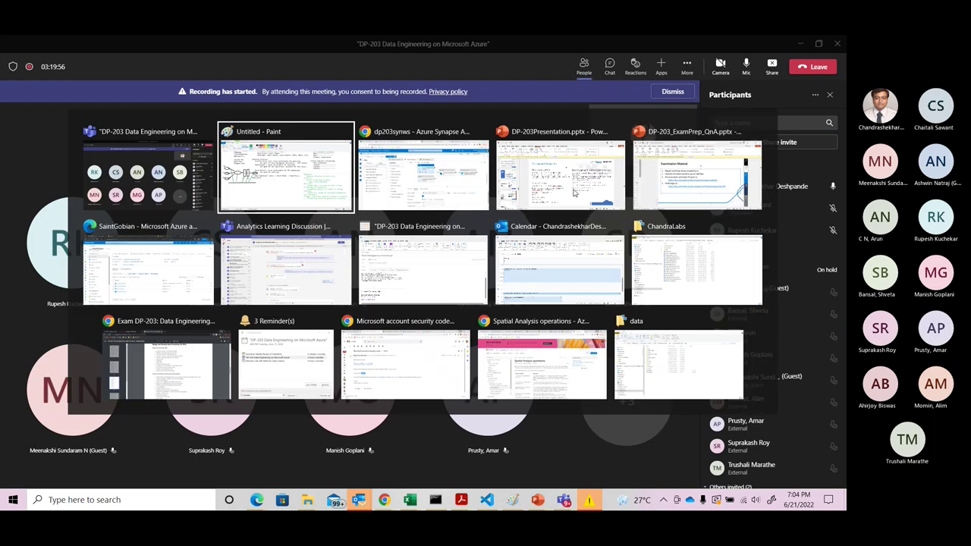
key("alt+Tab")
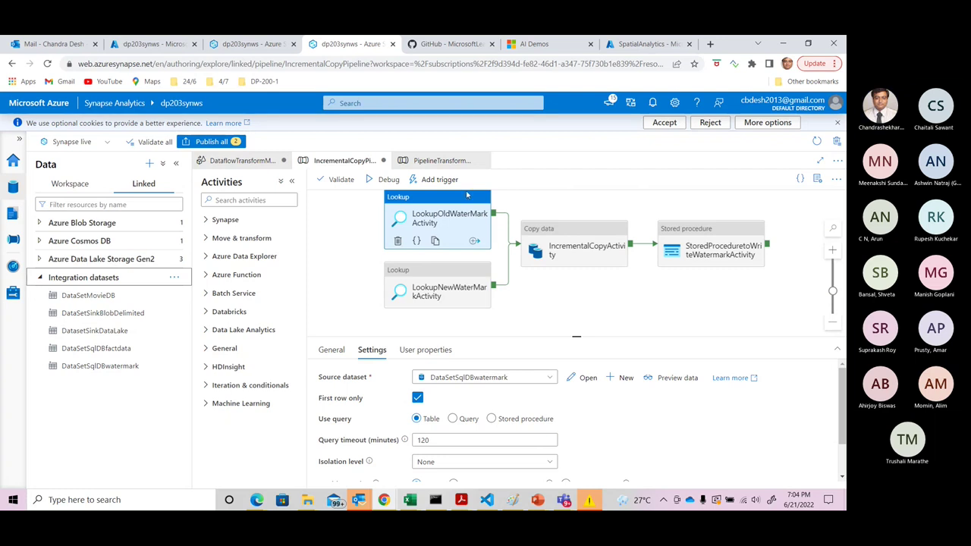
left_click(13, 293)
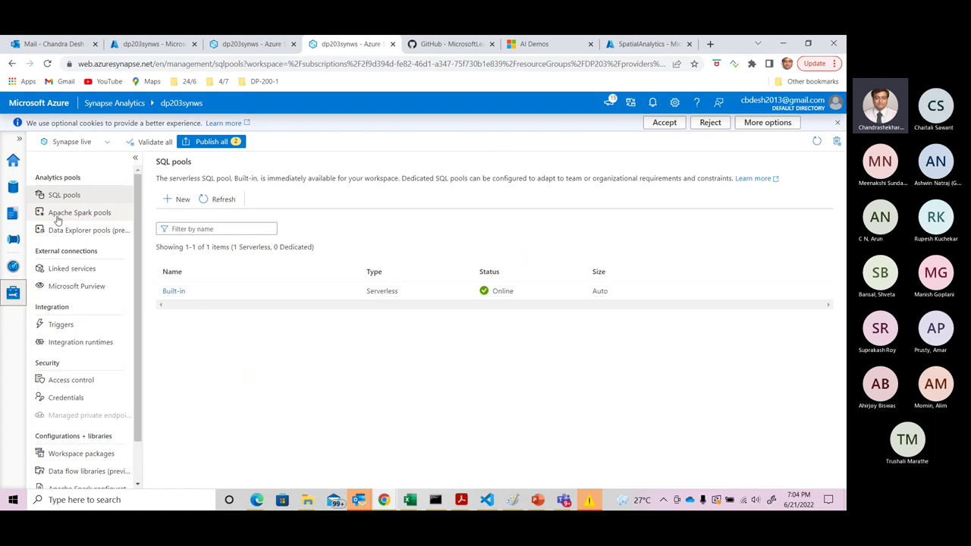
left_click(87, 214)
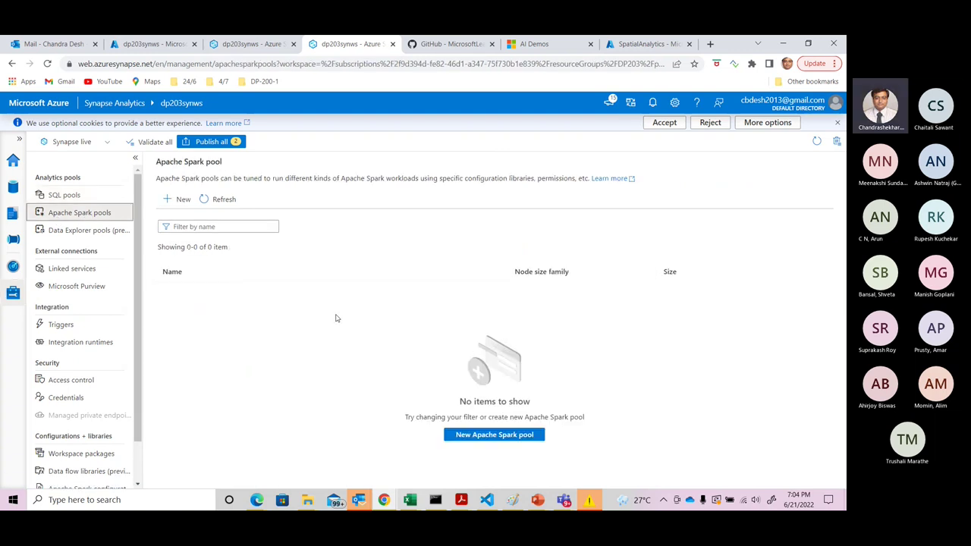
Step: Try configuring a new Apache Spark pool with the Memory Optimized node family and Small (4 vCores / 32 GB) node size
left_click(501, 435)
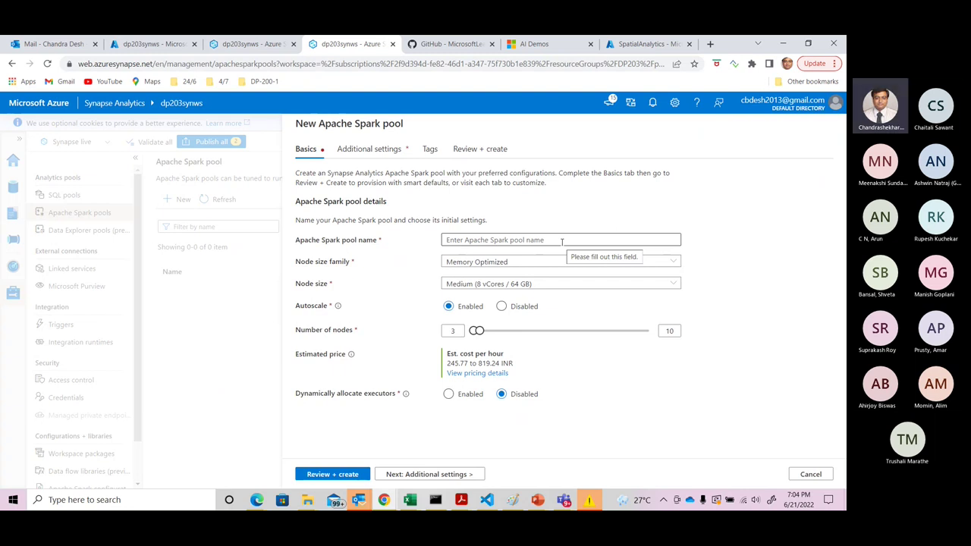
left_click(513, 263)
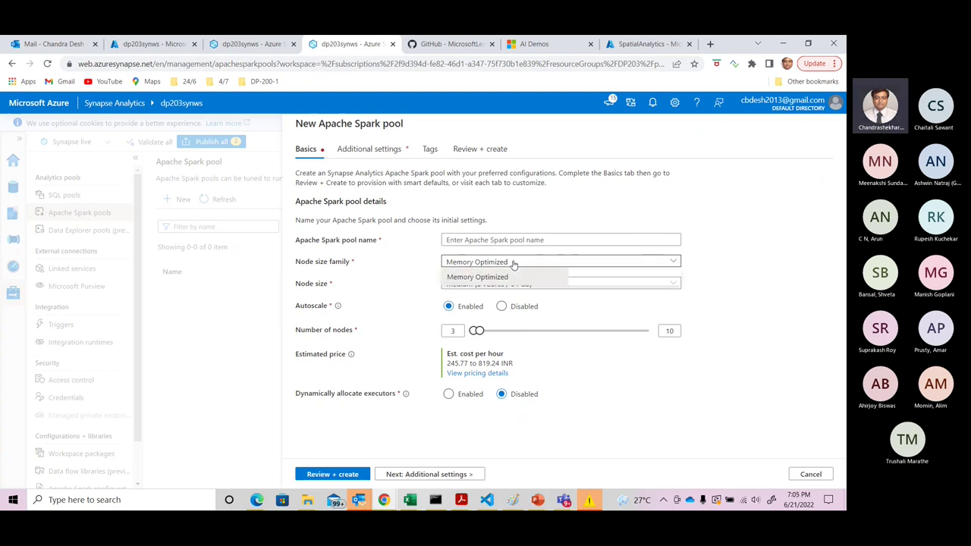
left_click(492, 278)
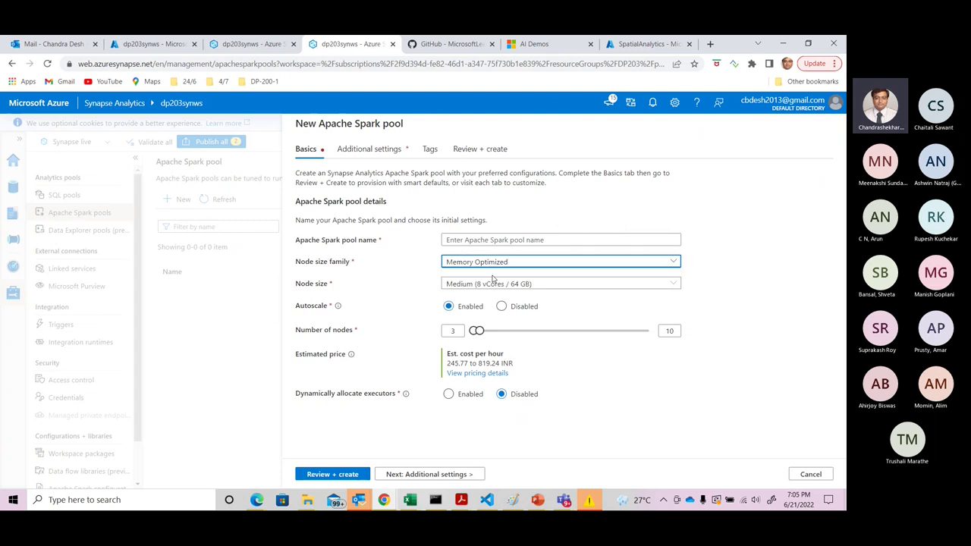
left_click(674, 285)
left_click(675, 285)
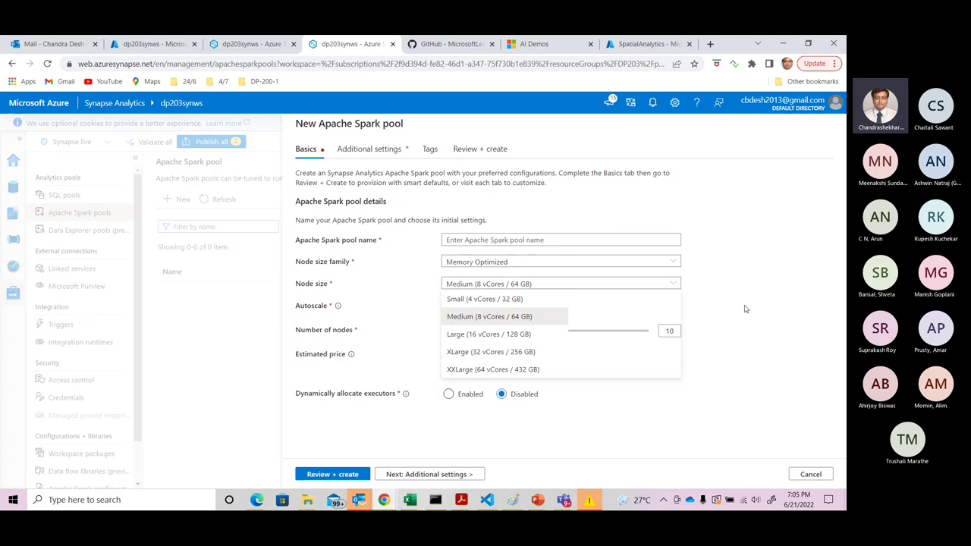
left_click(487, 301)
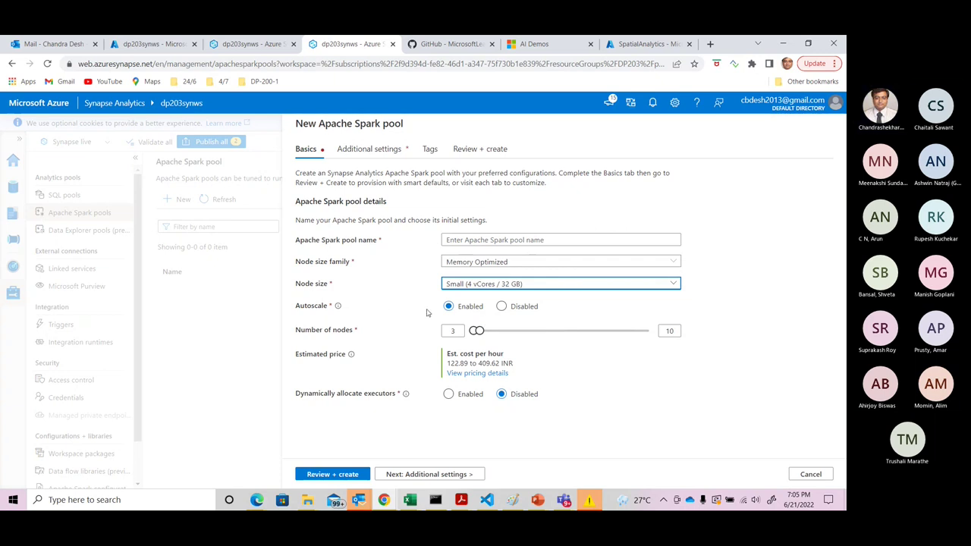
Step: Try maximum node counts of 76, 196, 3, 127 and again 3 for the autoscaled Spark pool, and discard the new pool
left_click_drag(476, 332, 539, 332)
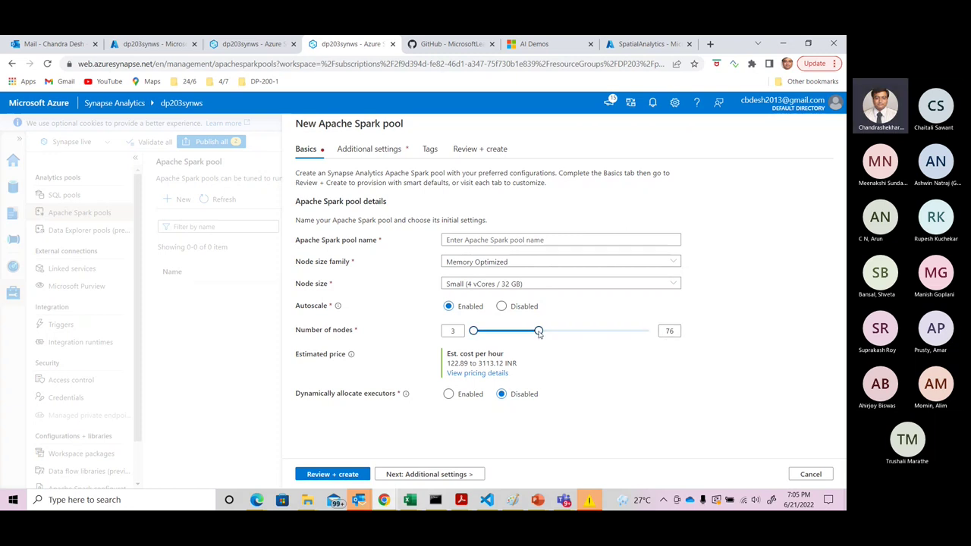
left_click_drag(539, 331, 648, 338)
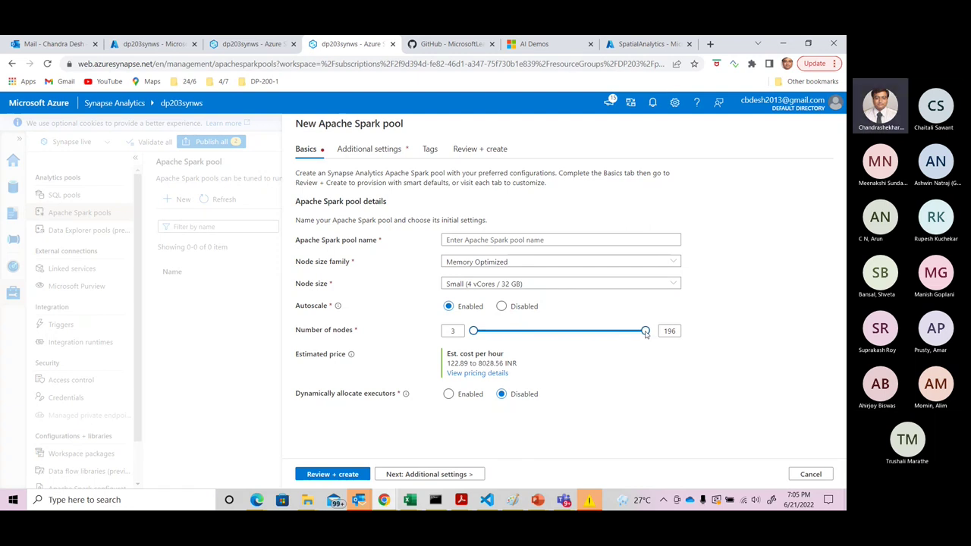
left_click_drag(646, 333, 472, 332)
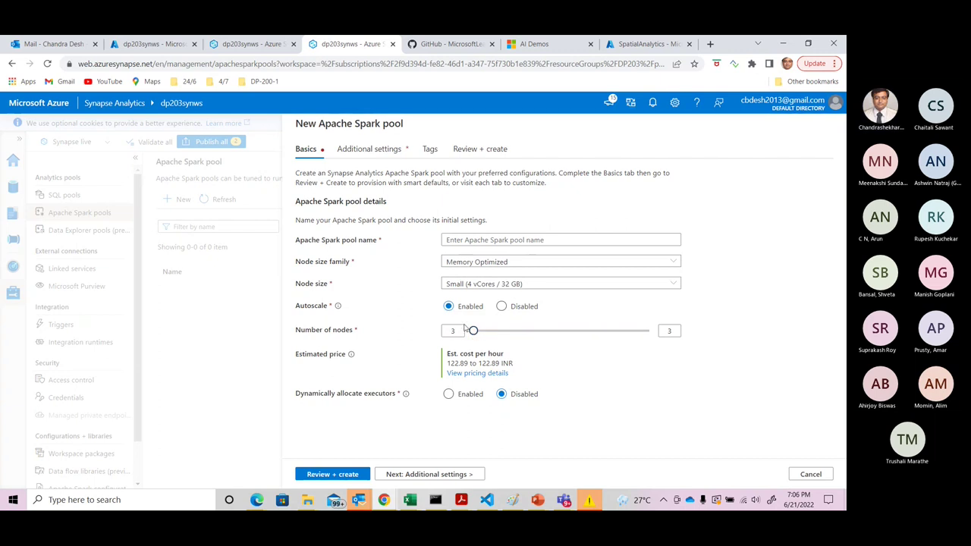
left_click_drag(474, 330, 583, 345)
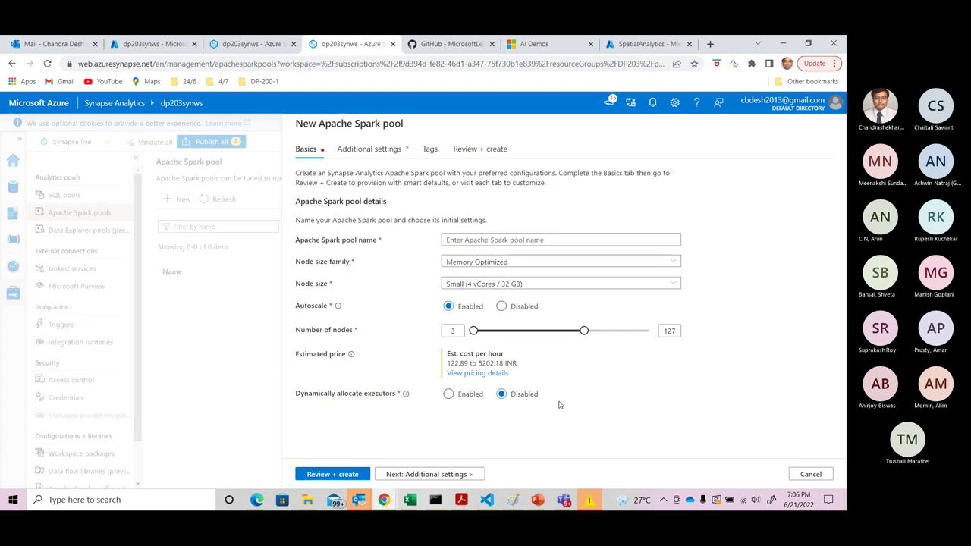
left_click_drag(583, 330, 458, 331)
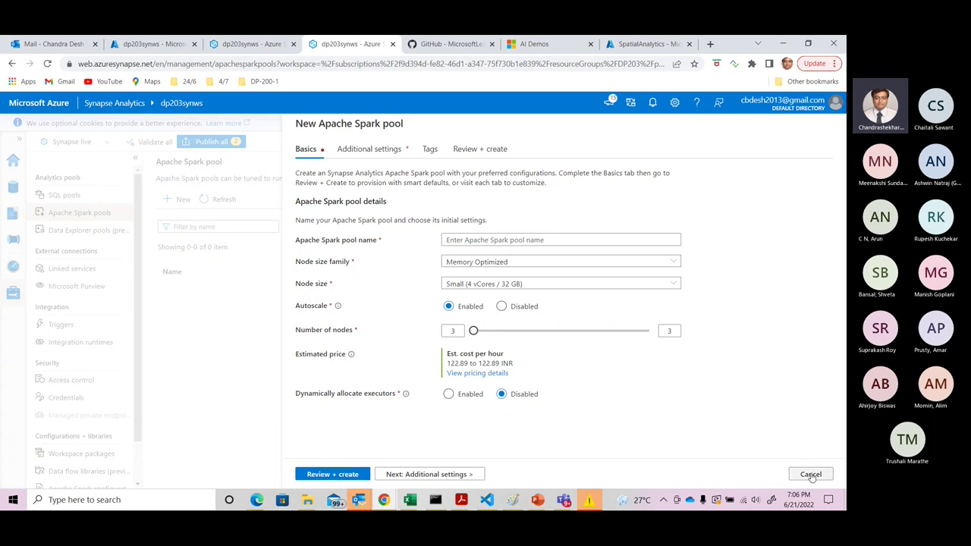
left_click(811, 474)
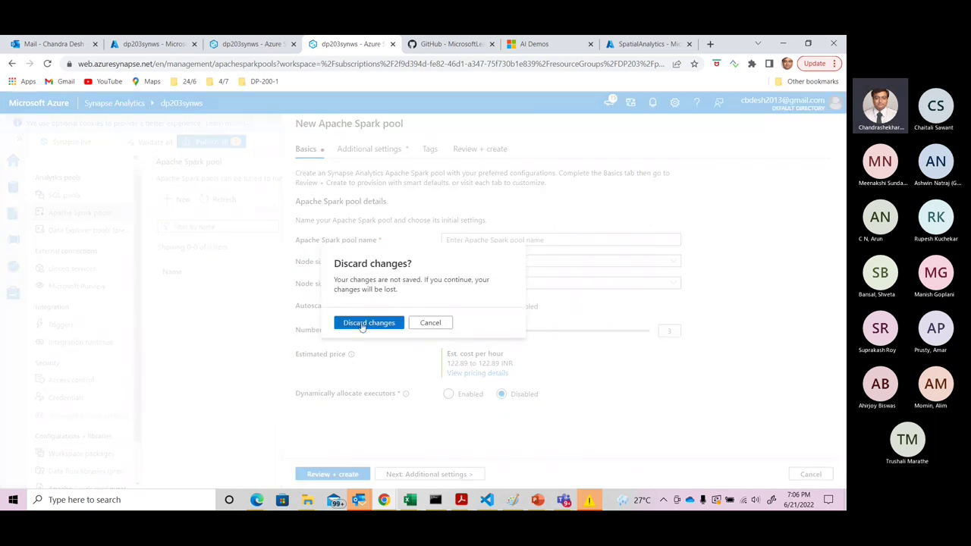
left_click(367, 323)
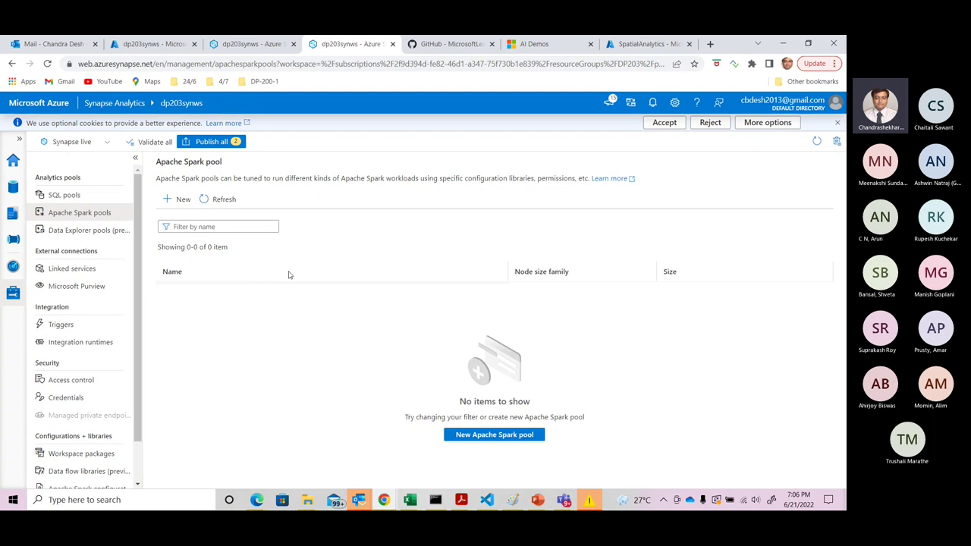
Step: Collapse the SQL scripts group in Develop, expand Notebooks and open the Book010_Dataframe notebook
left_click(12, 216)
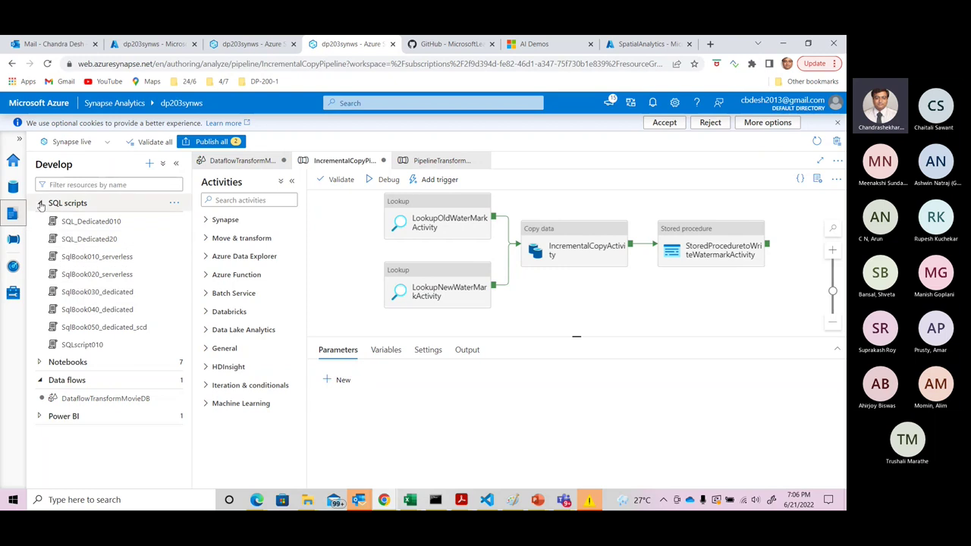
left_click(40, 204)
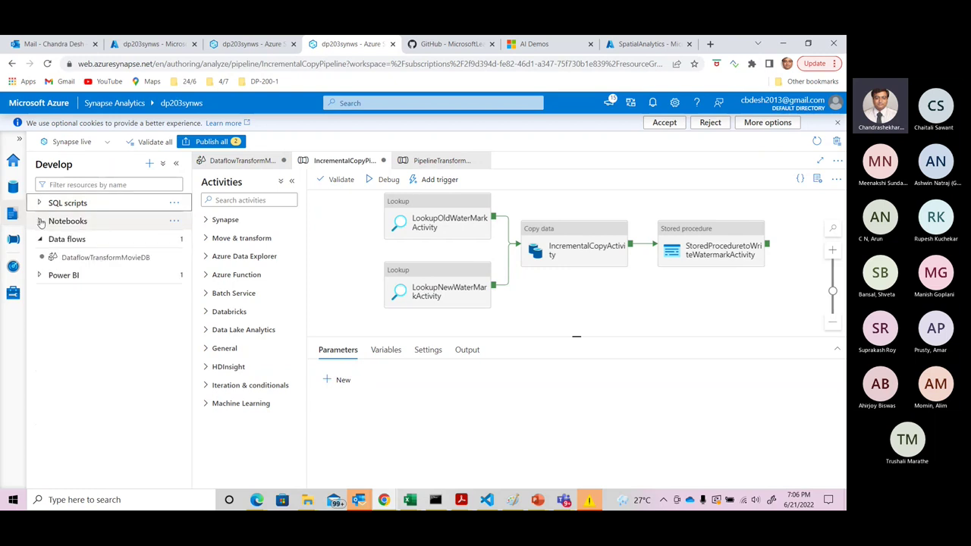
left_click(39, 221)
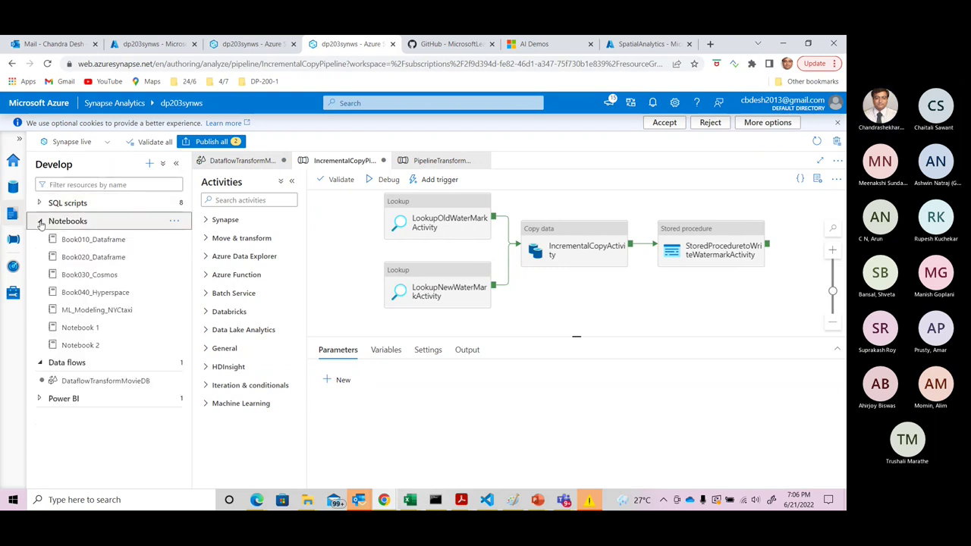
left_click(87, 239)
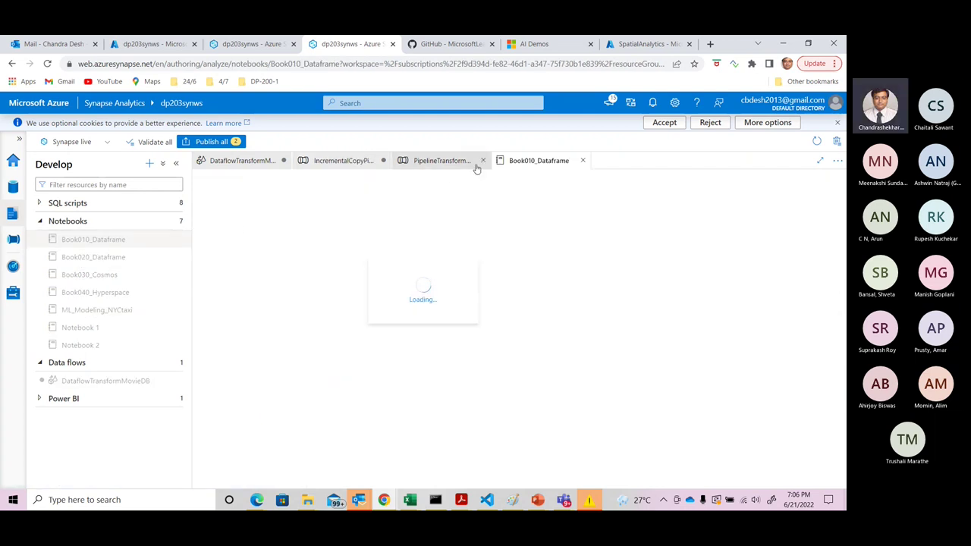
Step: Close the open PipelineTransform pipeline, IncrementalCopyPipeline and DataflowTransformMovieDB, discarding unsaved changes, so only the notebook stays open
left_click(483, 161)
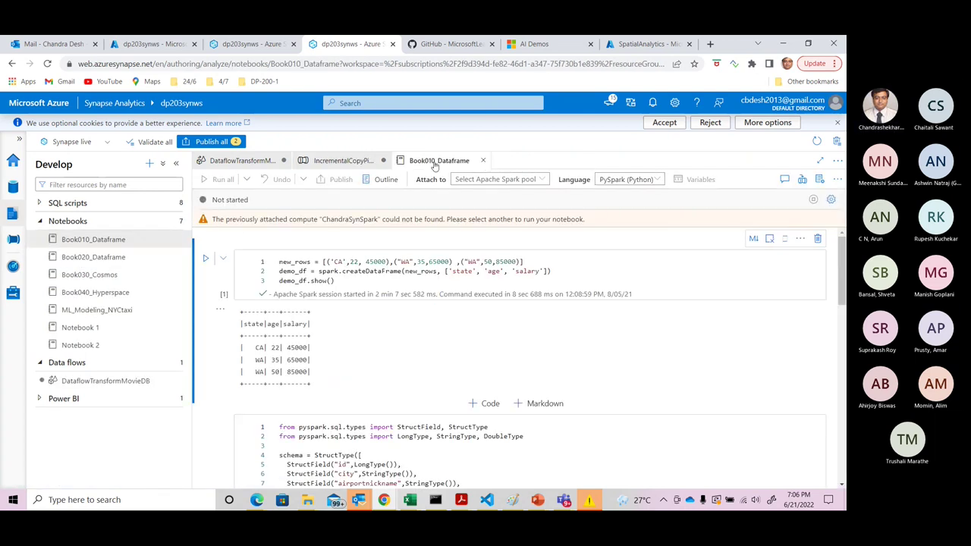
left_click(383, 161)
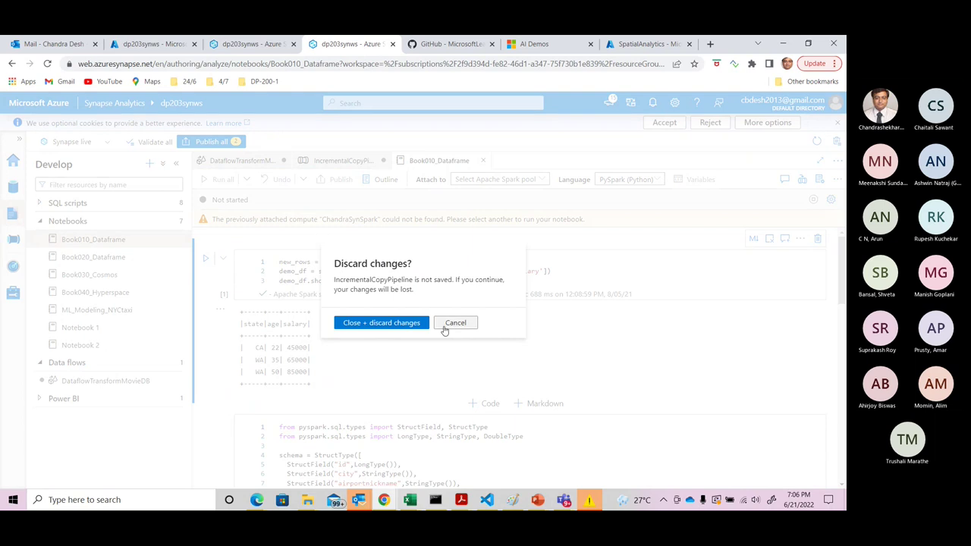
left_click(381, 323)
left_click(283, 162)
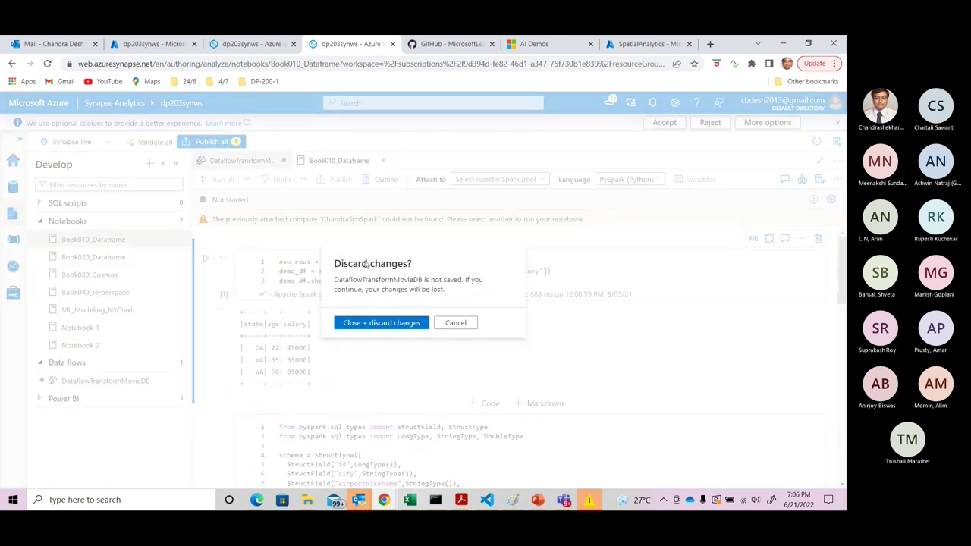
left_click(381, 323)
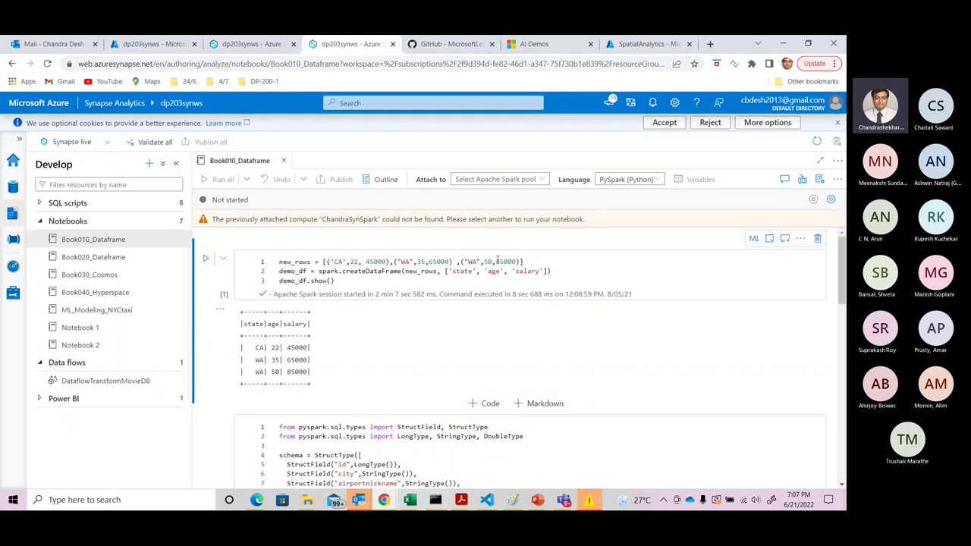
Step: Examine the Book010_Dataframe code cells that create demo_df, define the airport schema and read airports.csv from blob storage
left_click(350, 282)
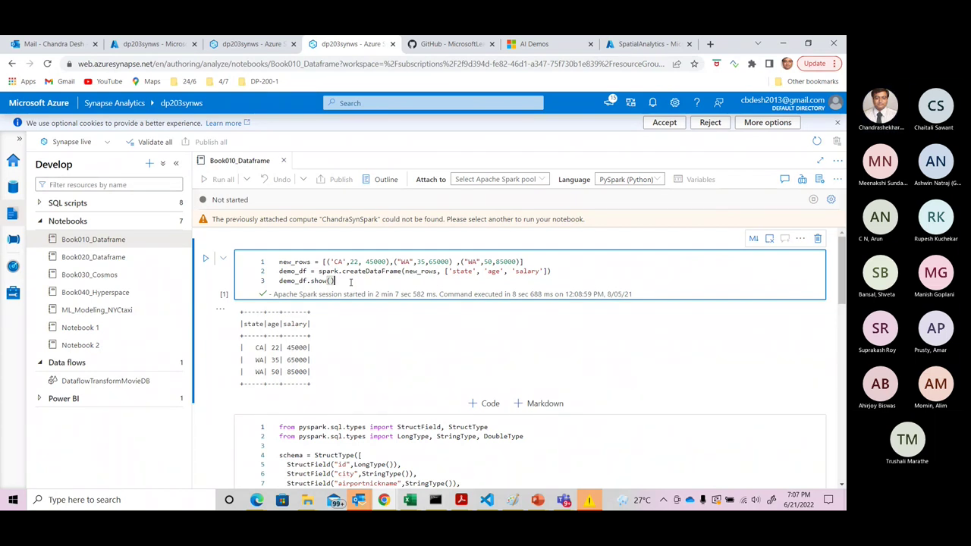
left_click_drag(338, 281, 277, 262)
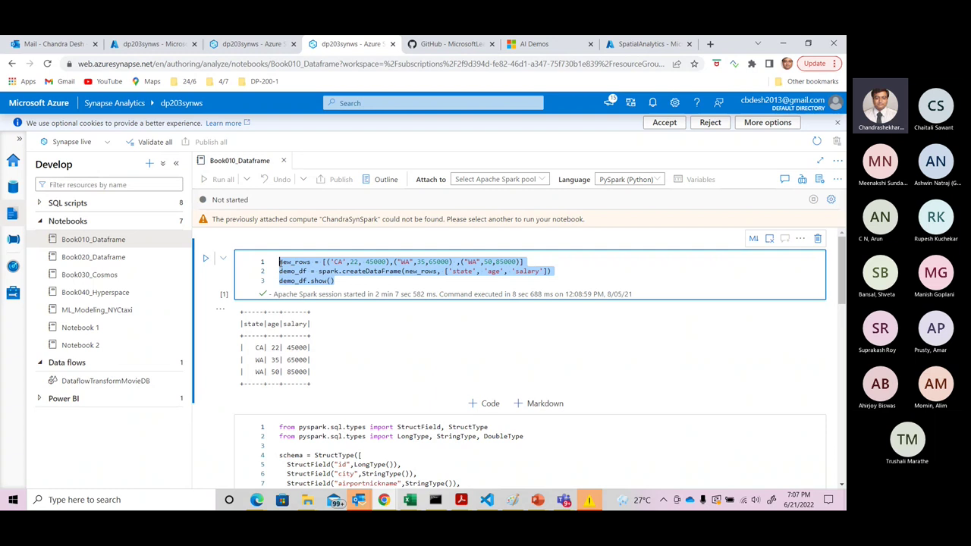
left_click(367, 284)
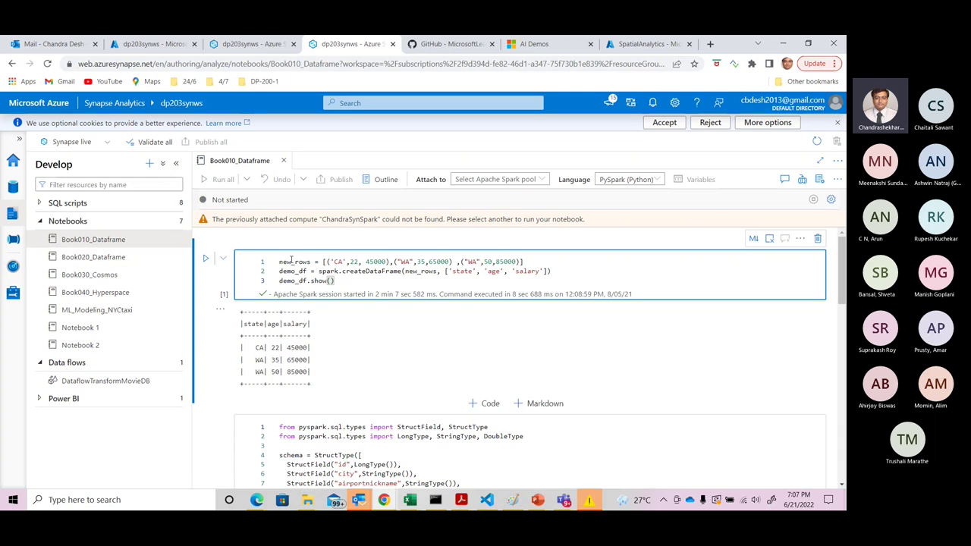
left_click_drag(843, 276, 843, 311)
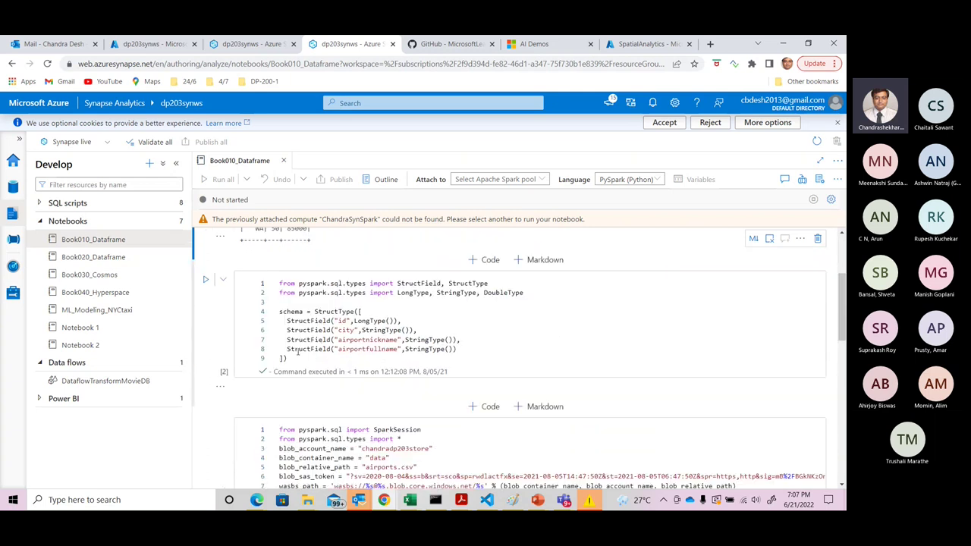
left_click_drag(842, 311, 843, 343)
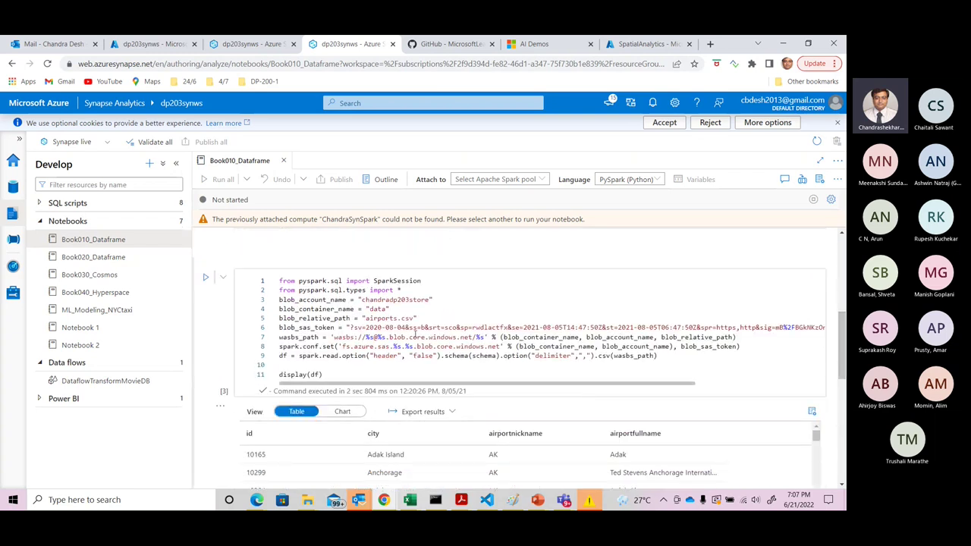